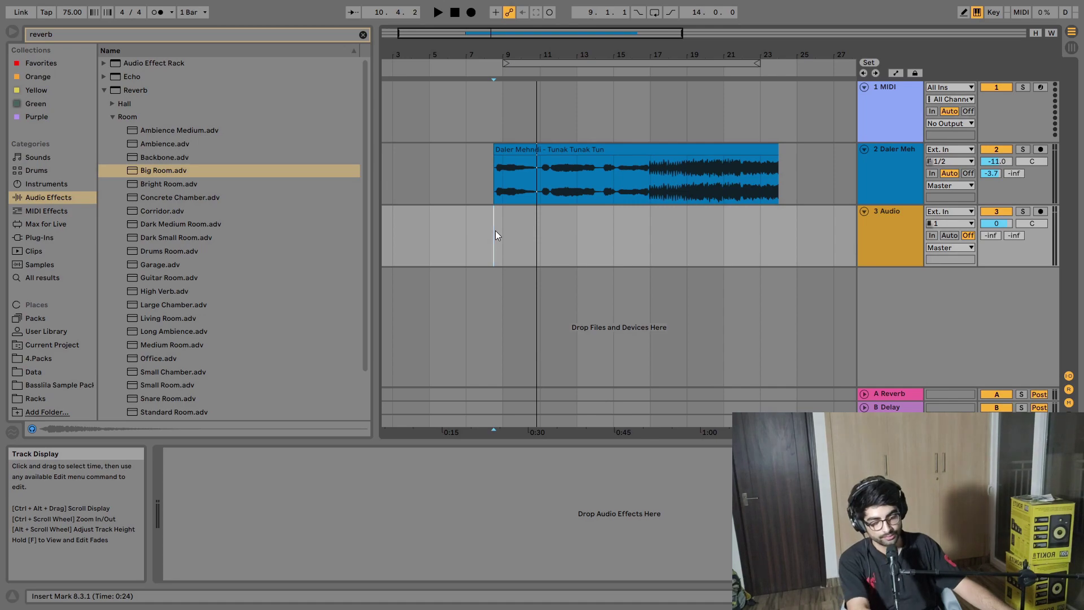
Step: Play back the Tunak Tunak Tun clip to locate where its beat section starts
click(497, 229)
scroll(495, 231, up, 5)
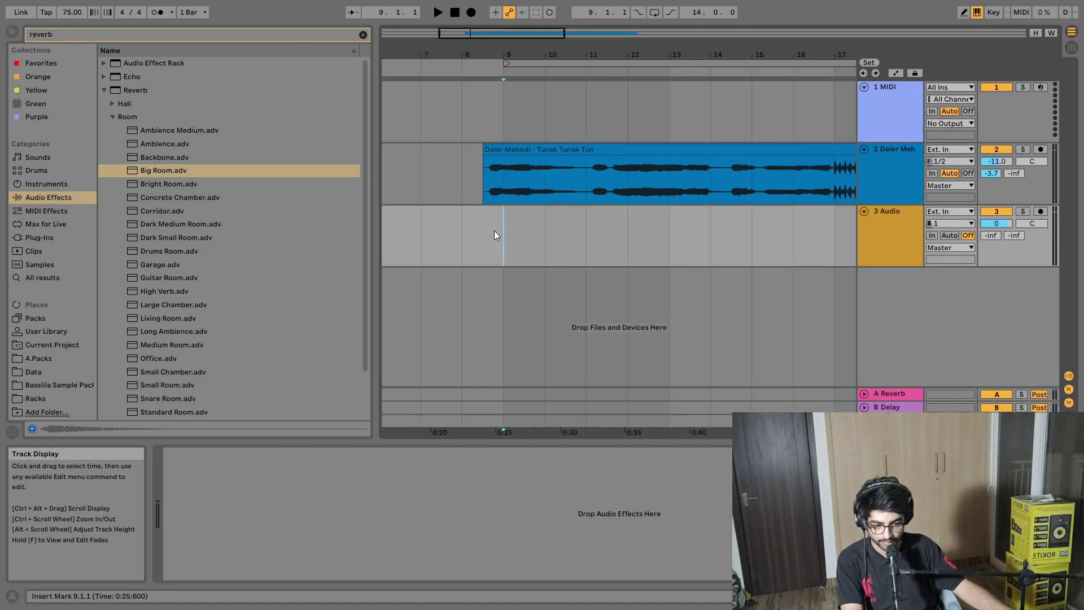
click(456, 232)
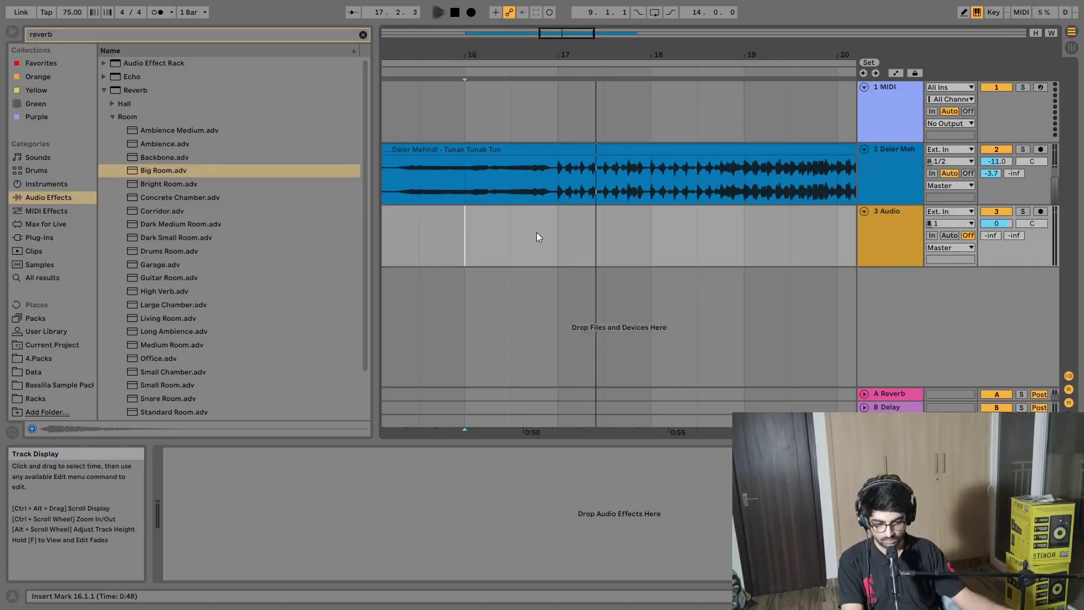
click(556, 236)
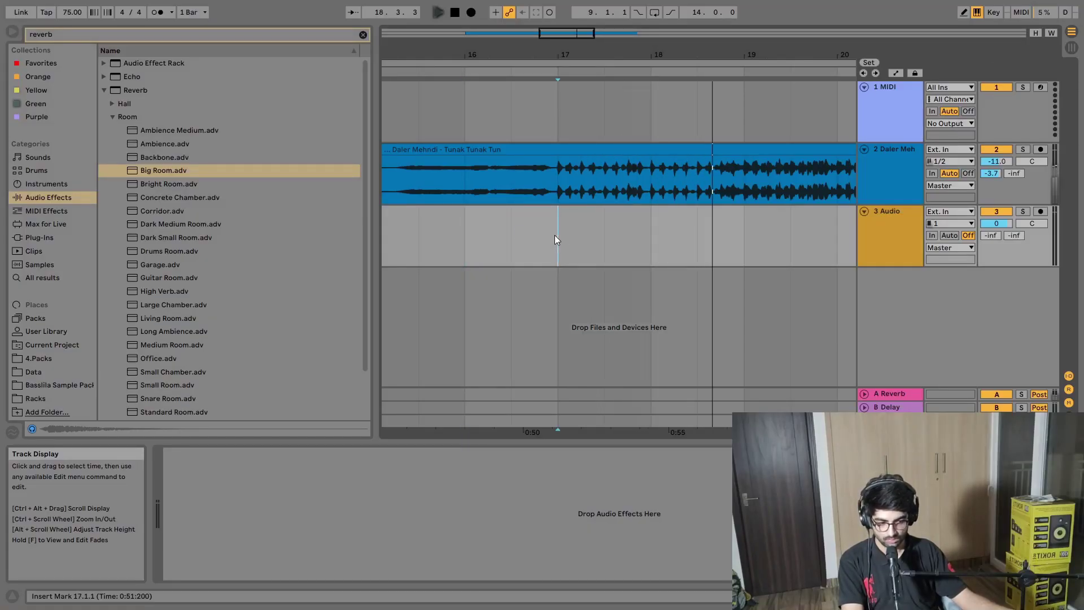
key(space)
Step: Set a four-bar loop starting at 17.1.1 over the Tunak Tunak Tun track and start playback
click(558, 192)
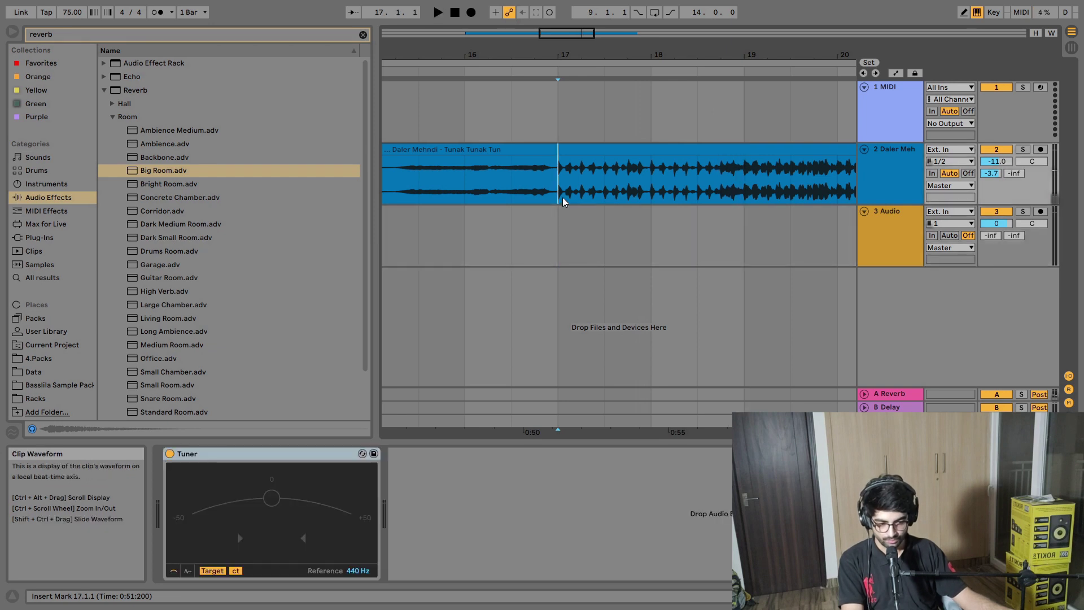
click(740, 194)
key(minus)
key(plus)
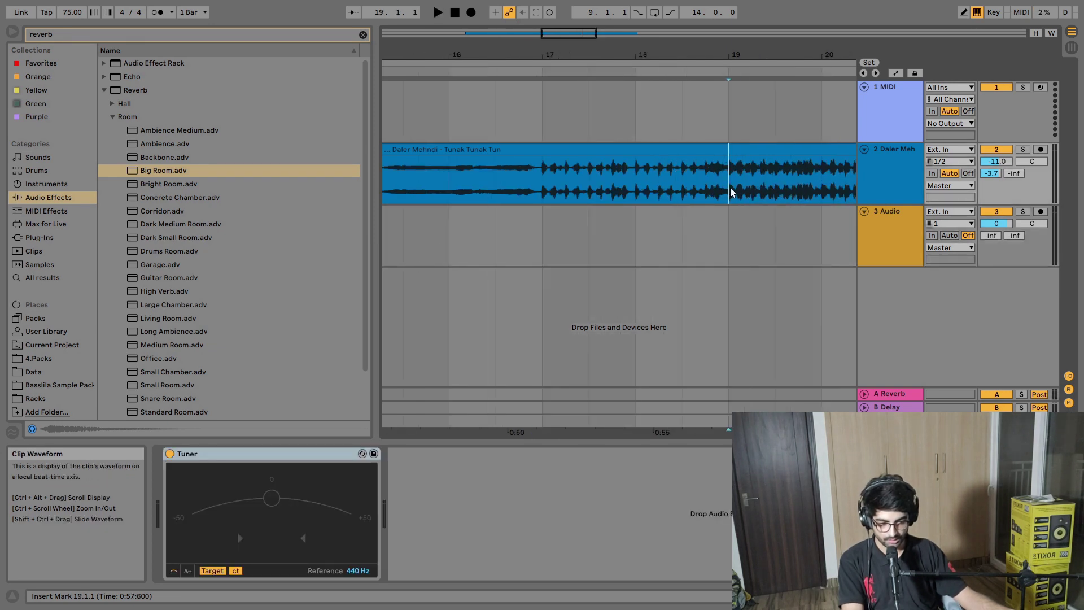
key(ctrl+l)
key(space)
Step: Cut the clip at 17.1.1 down to a short slice and repeat it every eighth note through bar 17
scroll(719, 177, up, 3)
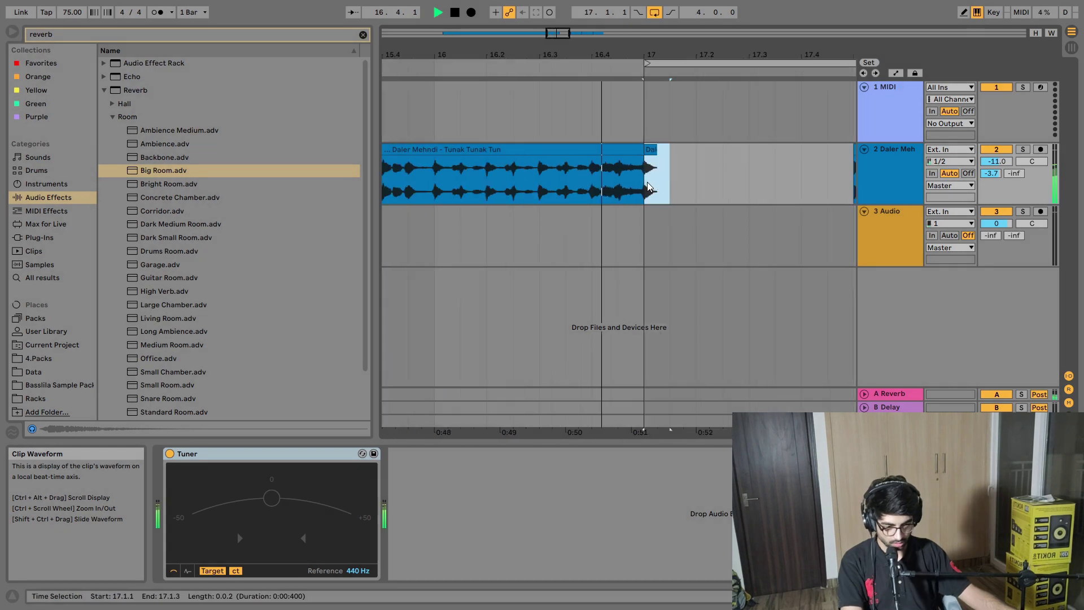
key(ctrl+d)
key(ctrl+d)
key(ctrl+d)
key(ctrl+d)
key(ctrl+d)
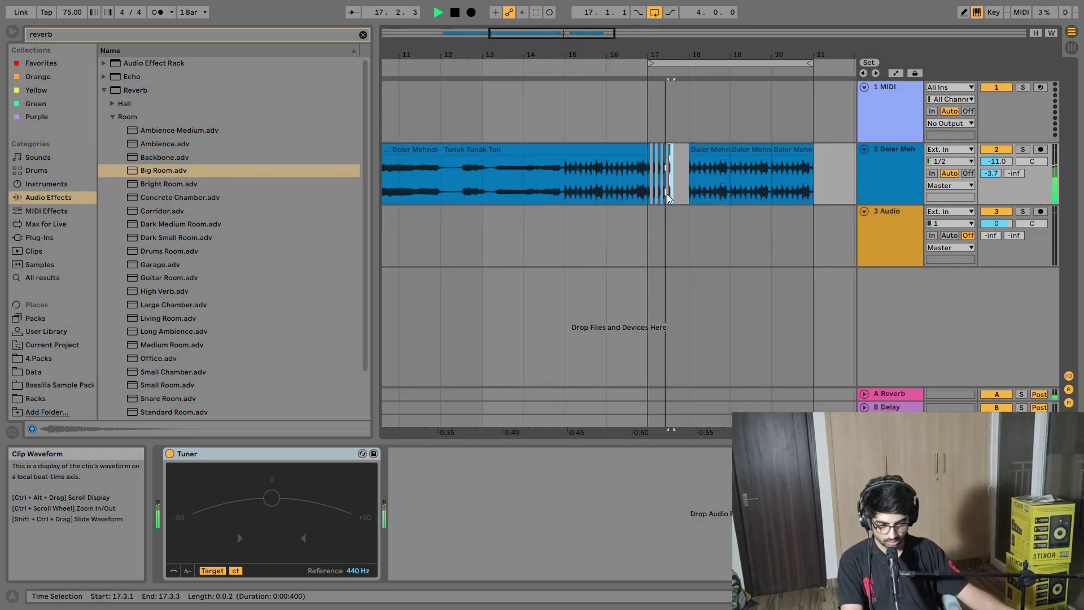
key(ctrl+d)
key(ctrl+d)
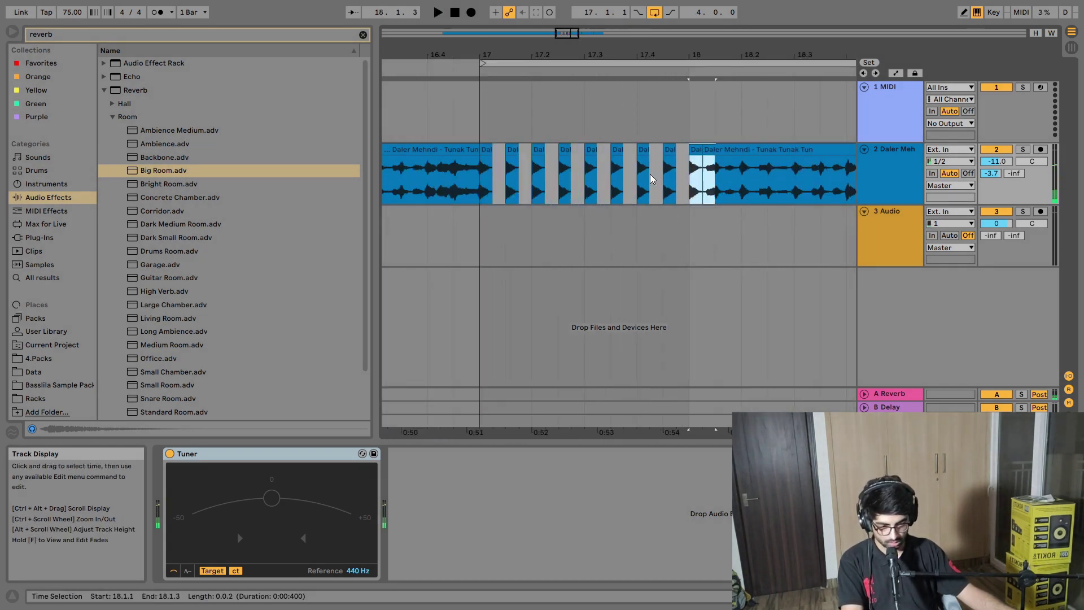
Step: Transpose the last two slices of bar 17 to 1 st and play back the bar from 17.1.1
double_click(667, 149)
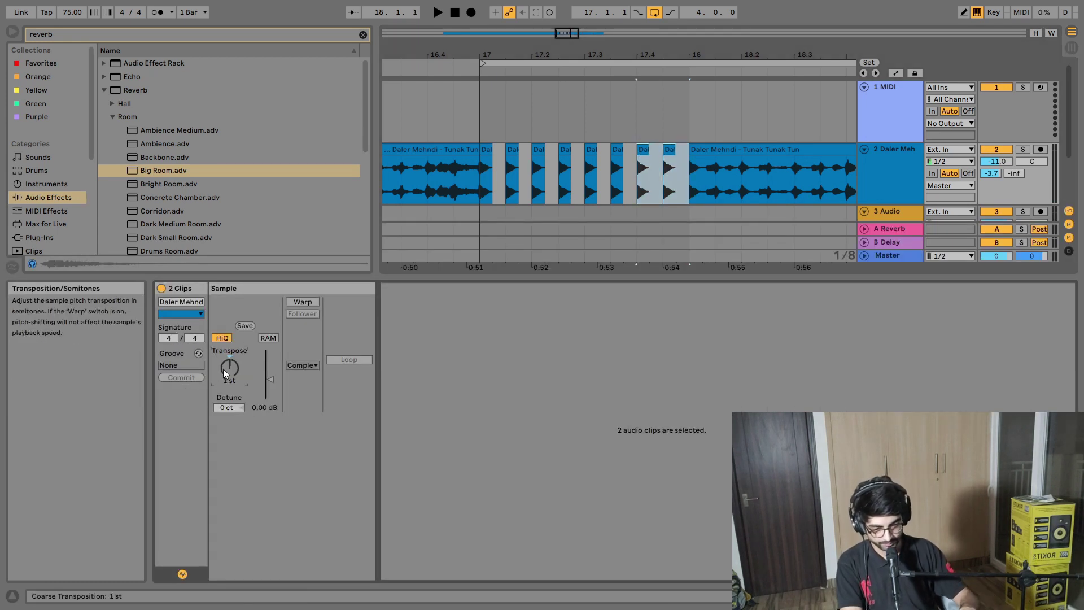
click(484, 179)
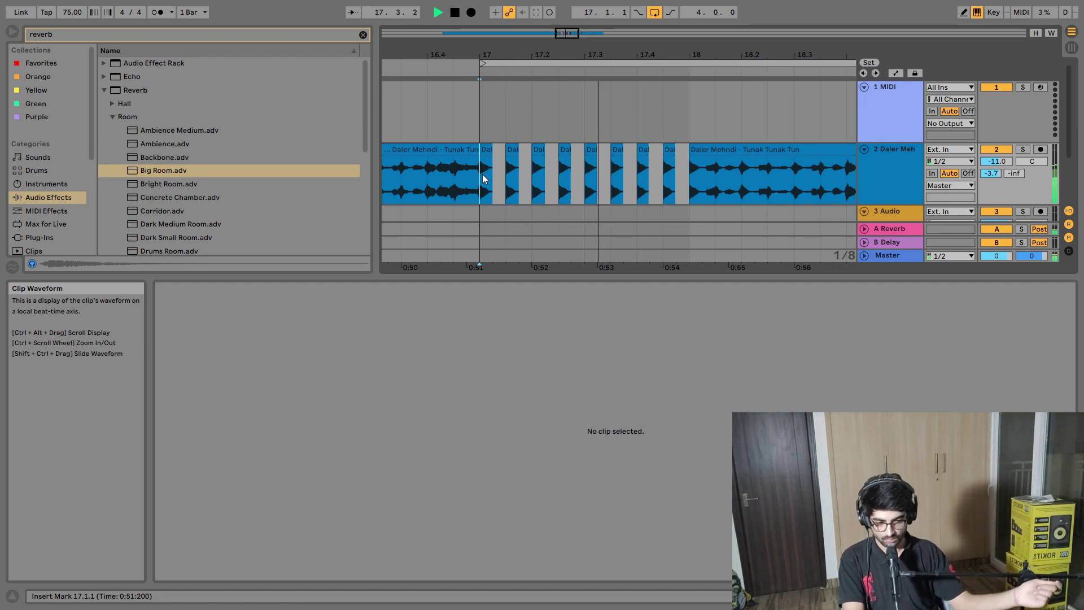
key(space)
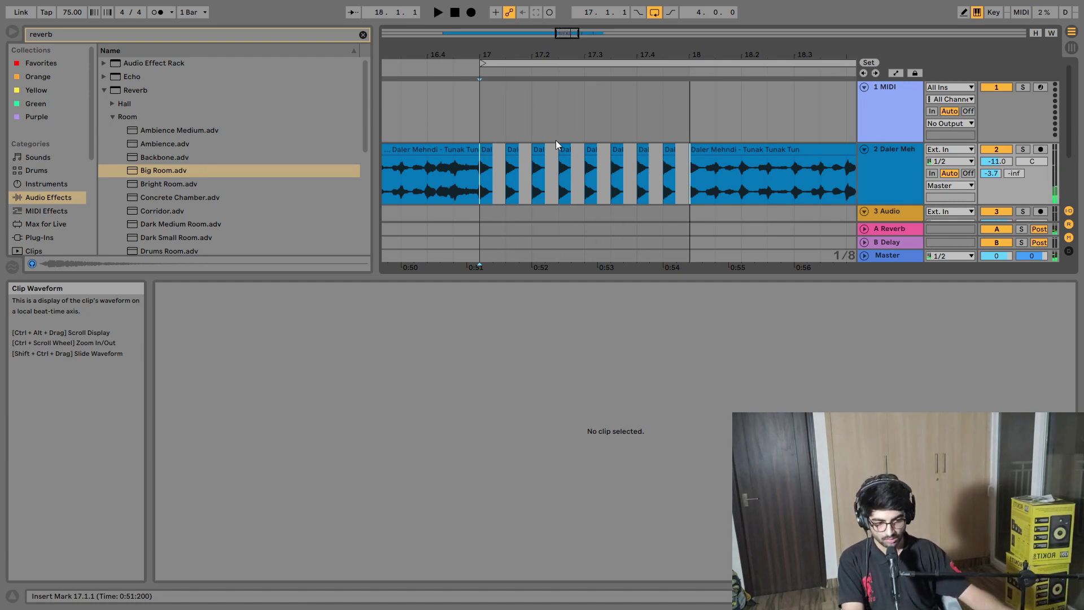
click(480, 188)
key(space)
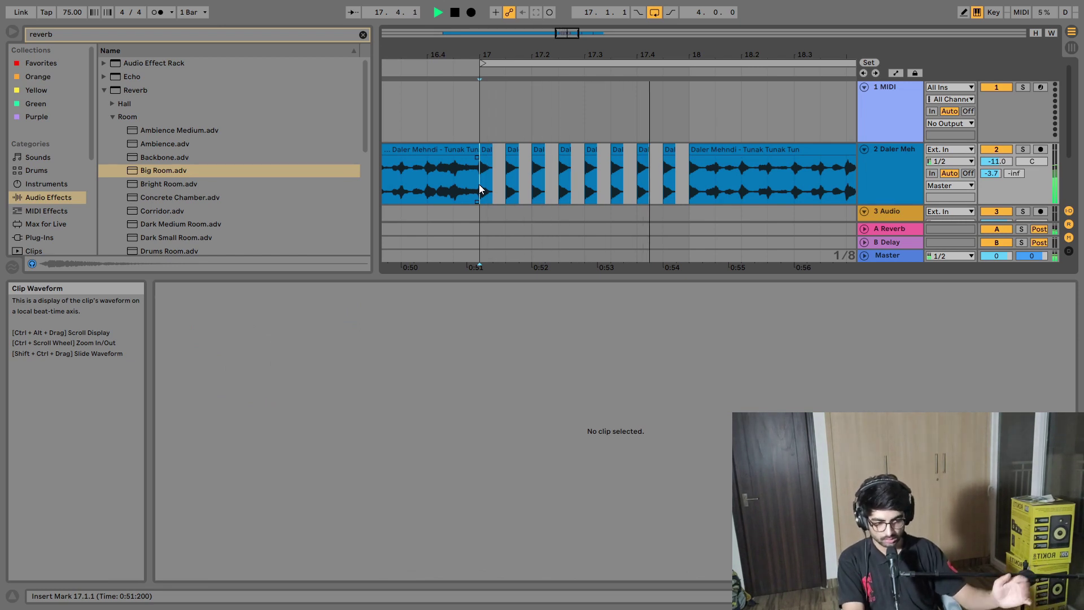
key(space)
Step: Duplicate the last slice of bar 17 into the gap before bar 18 and repeat the chopped pattern through bar 19
scroll(694, 159, up, 4)
click(733, 149)
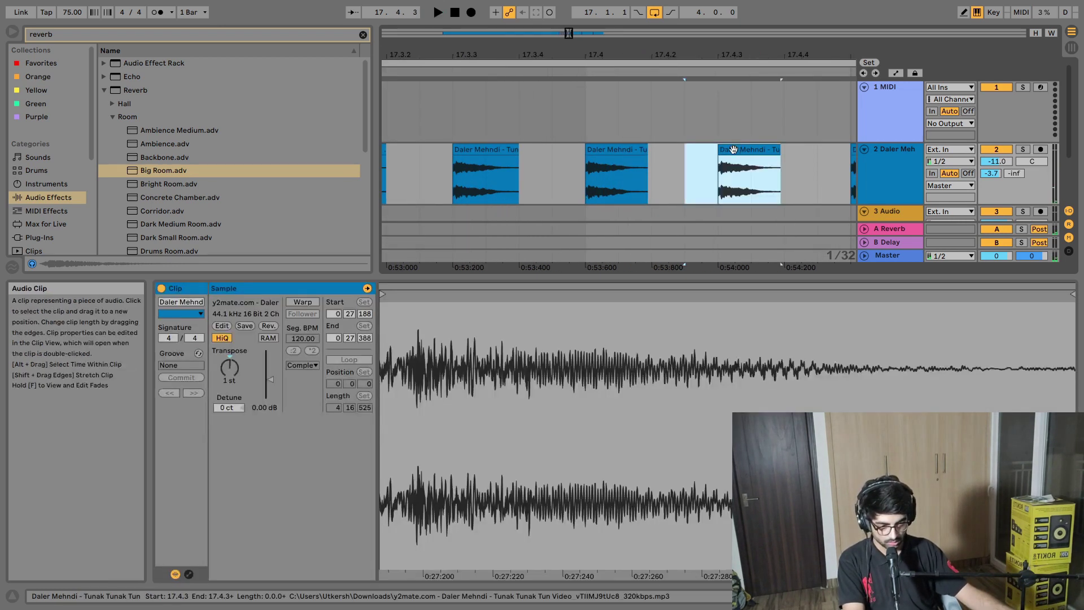
scroll(733, 149, down, 3)
key(ctrl+d)
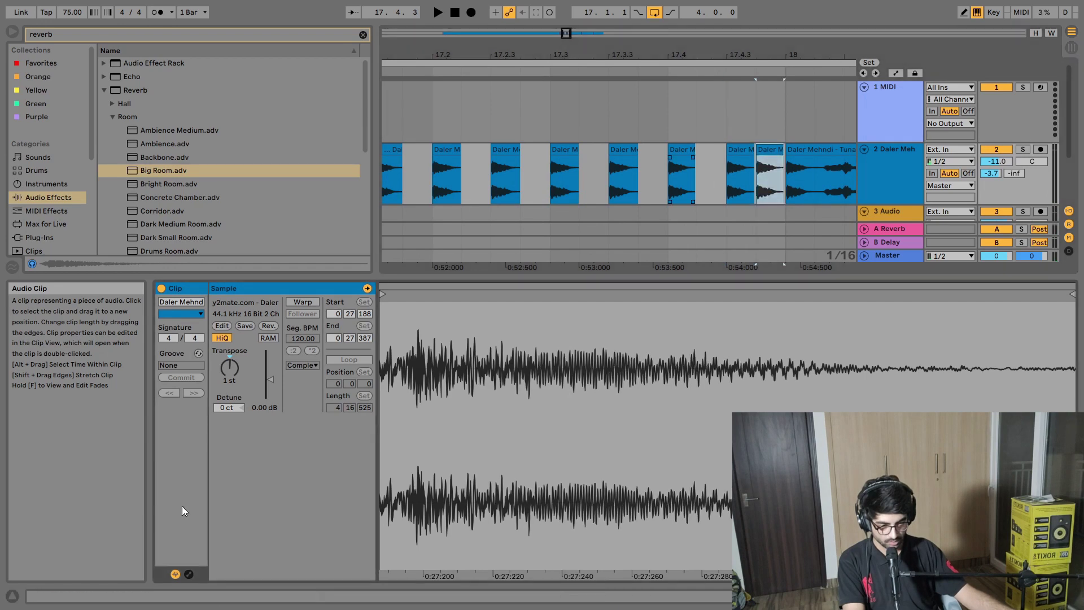
click(235, 367)
key(Delete)
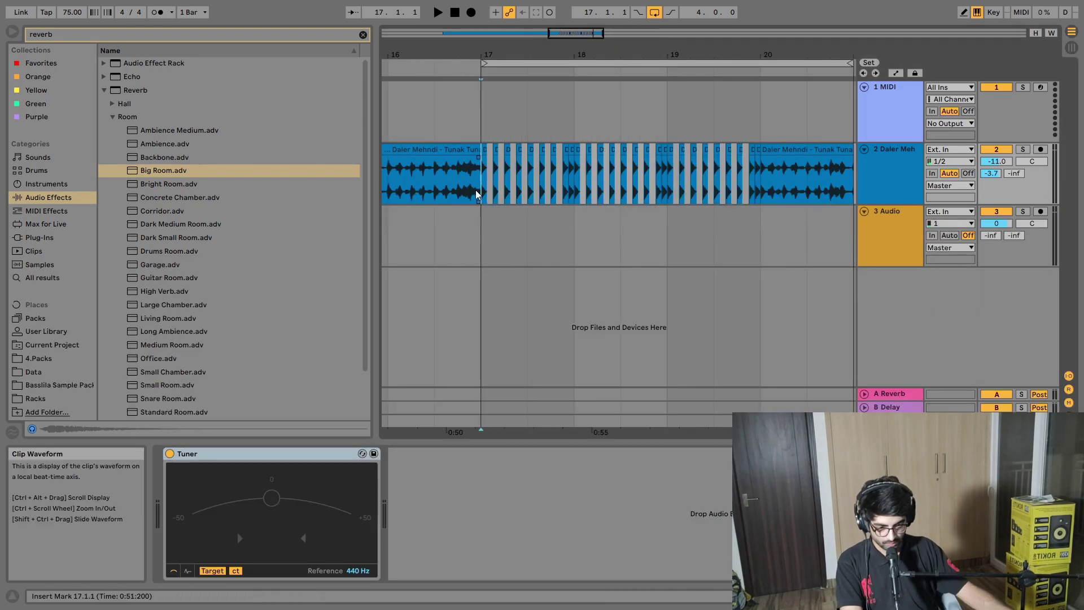
Step: Play back the chopped pattern from 17.1.1 and transpose the slice at 18.4 to 4 st
click(477, 197)
key(space)
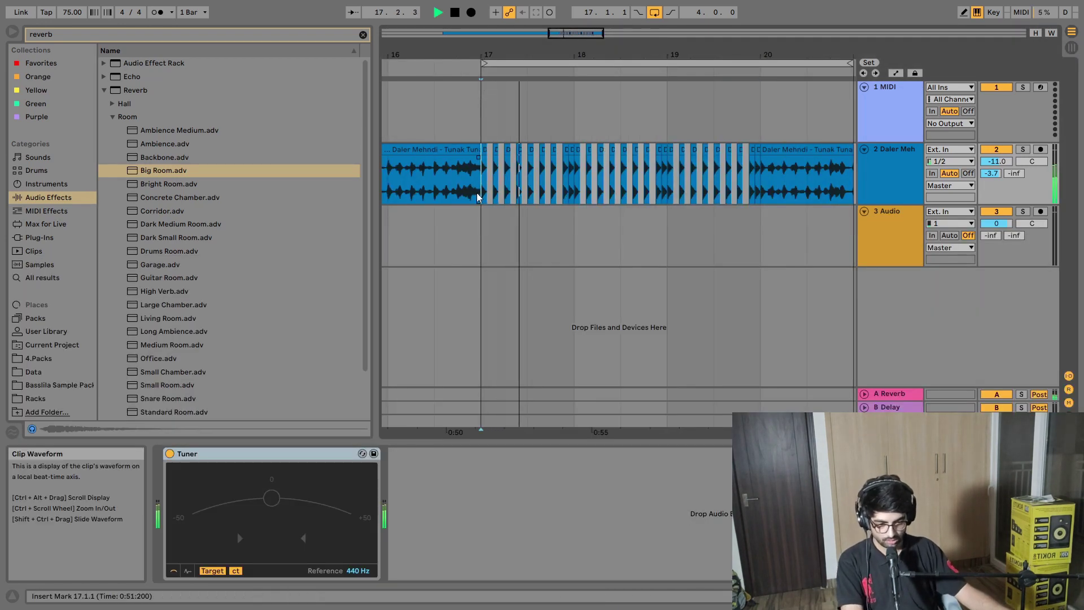
click(581, 214)
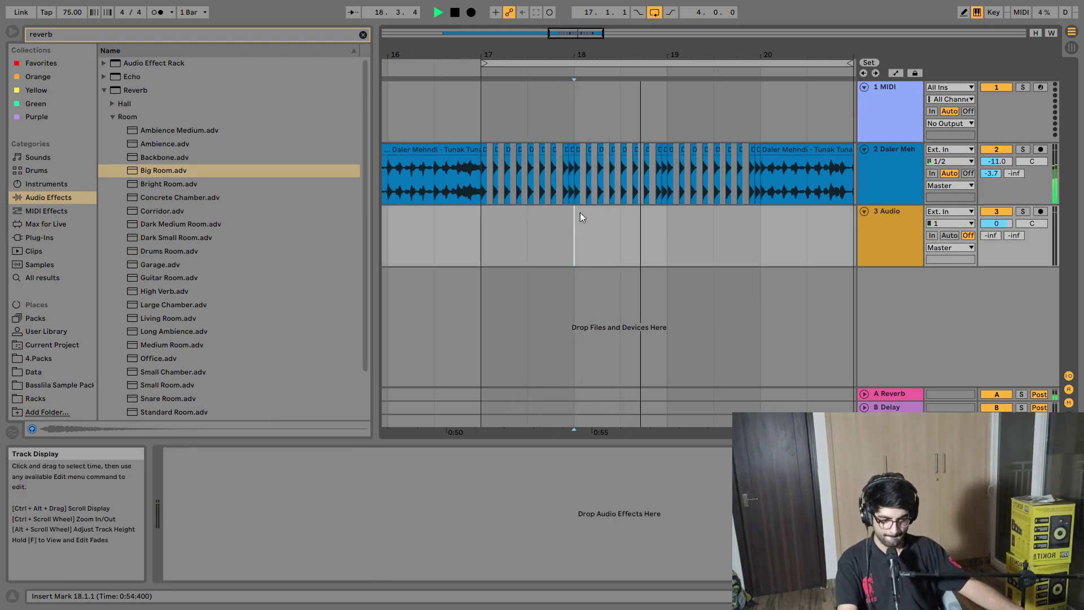
scroll(669, 163, up, 8)
click(564, 170)
key(space)
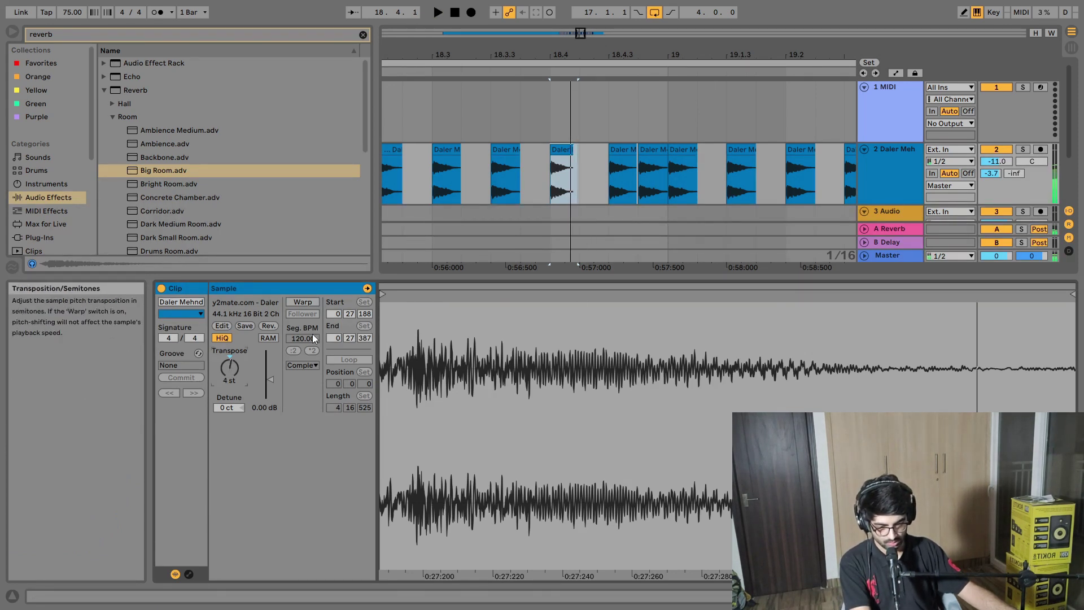
Step: Play back the chopped section from 17.1.1 and again with its lead-in from 16.3.1
scroll(551, 178, down, 6)
click(462, 182)
key(space)
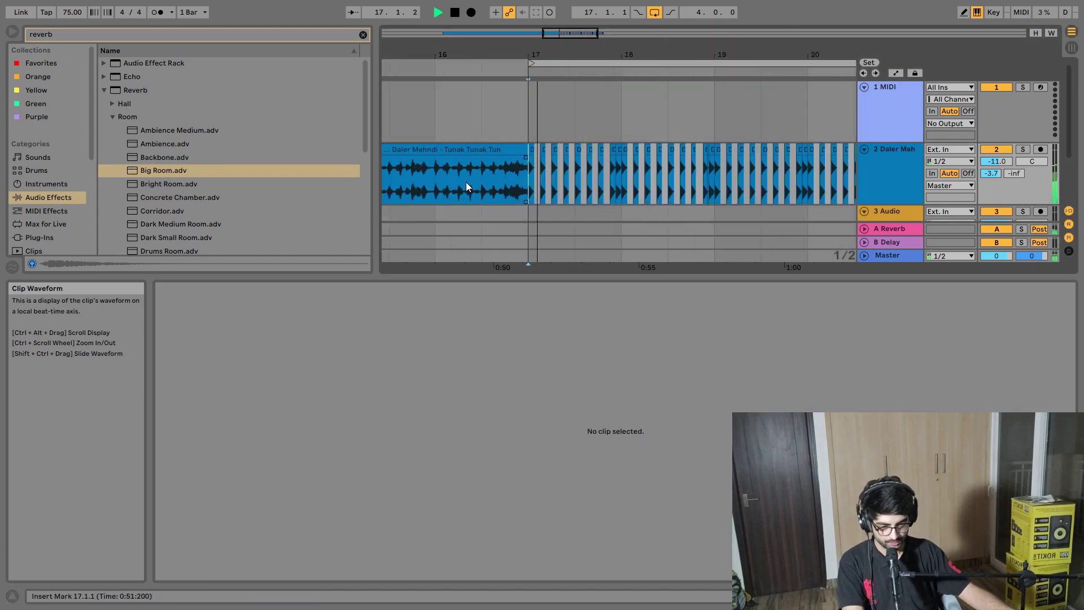
click(469, 183)
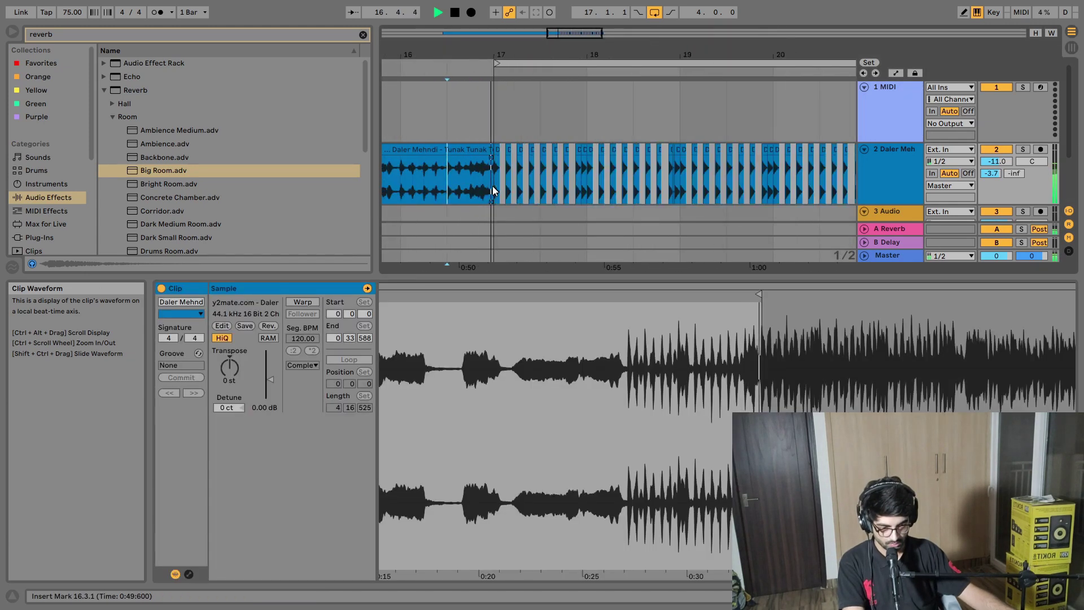
scroll(492, 185, down, 1)
click(492, 185)
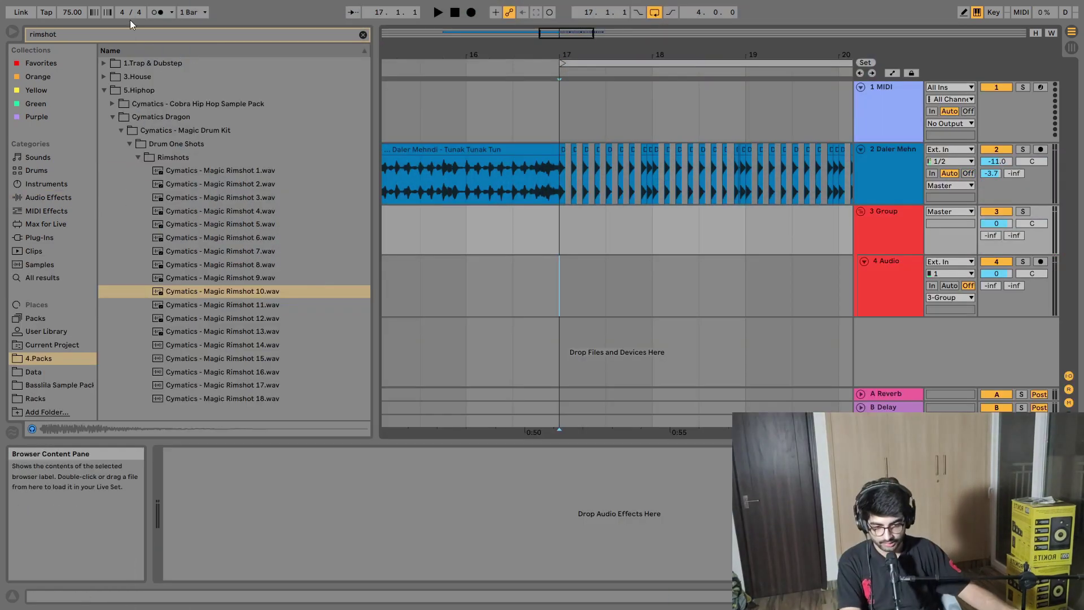
Step: Search the 4.Packs folder for "kick" and audition the Cymatics Magic Kick samples, choosing Magic Kick 8 - D#.wav
text(kick)
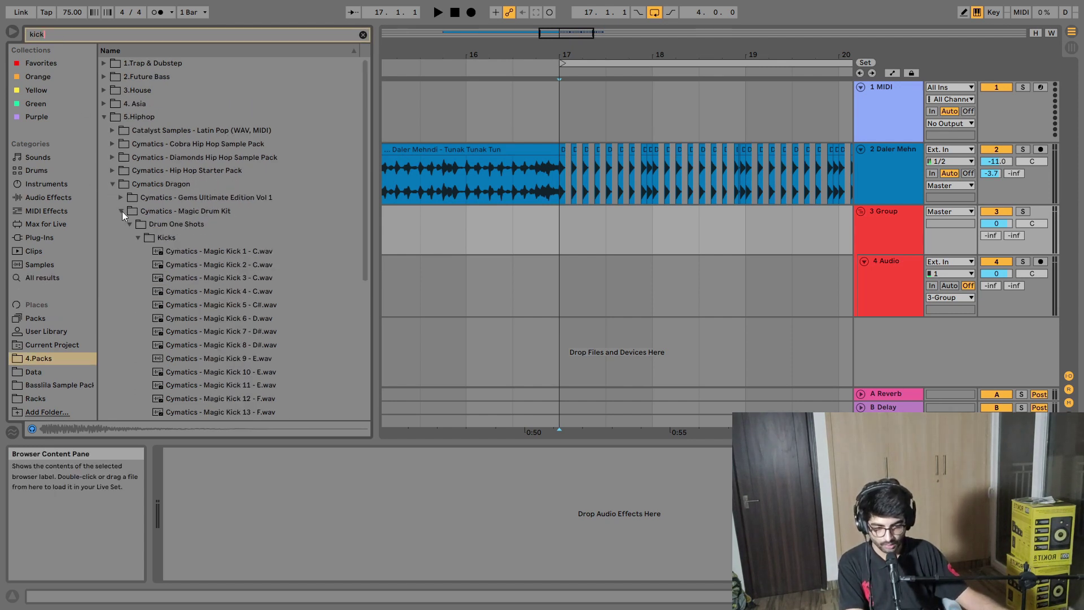
click(196, 290)
click(221, 313)
scroll(226, 322, down, 1)
click(229, 328)
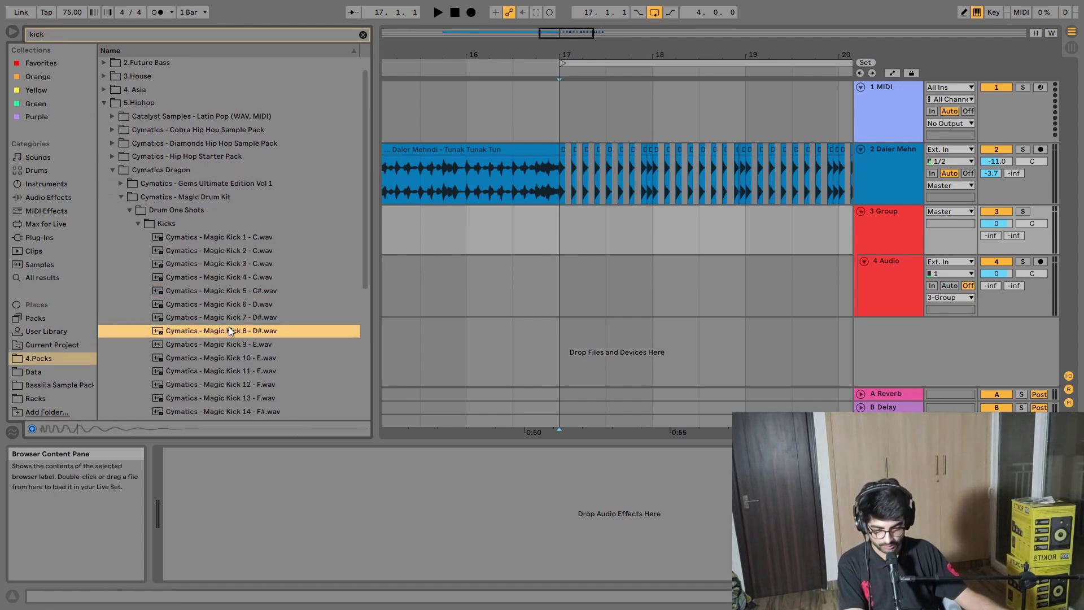
key(Up)
click(231, 332)
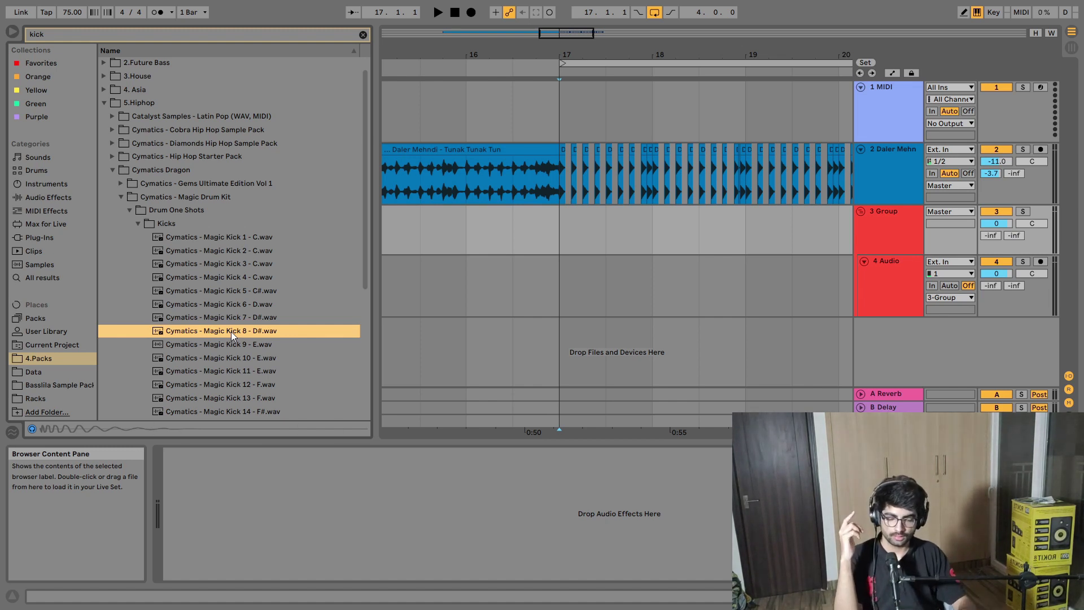
key(Up)
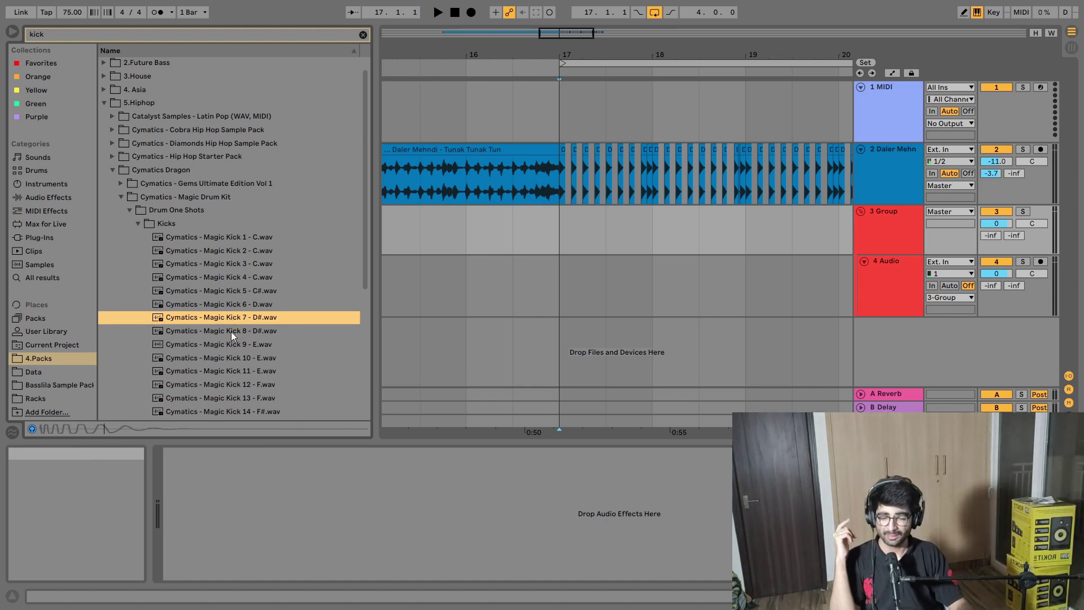
click(232, 331)
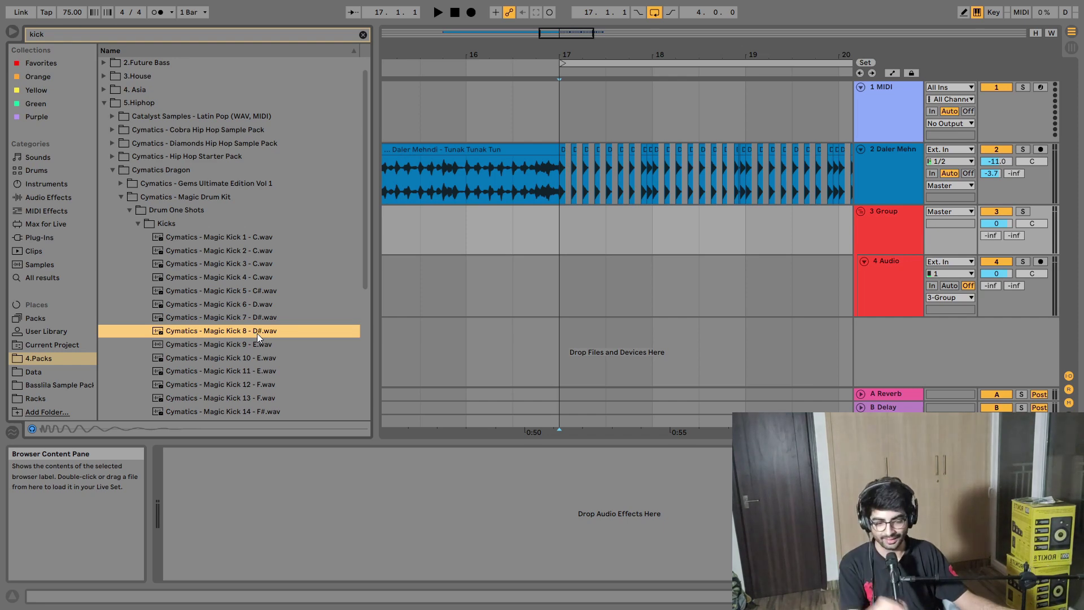
Step: Place Cymatics - Magic Kick 8 - D#.wav at 17.1.1 on the grouped audio track and play it with the chops
drag(254, 336, 561, 285)
key(space)
click(545, 292)
scroll(545, 293, down, 2)
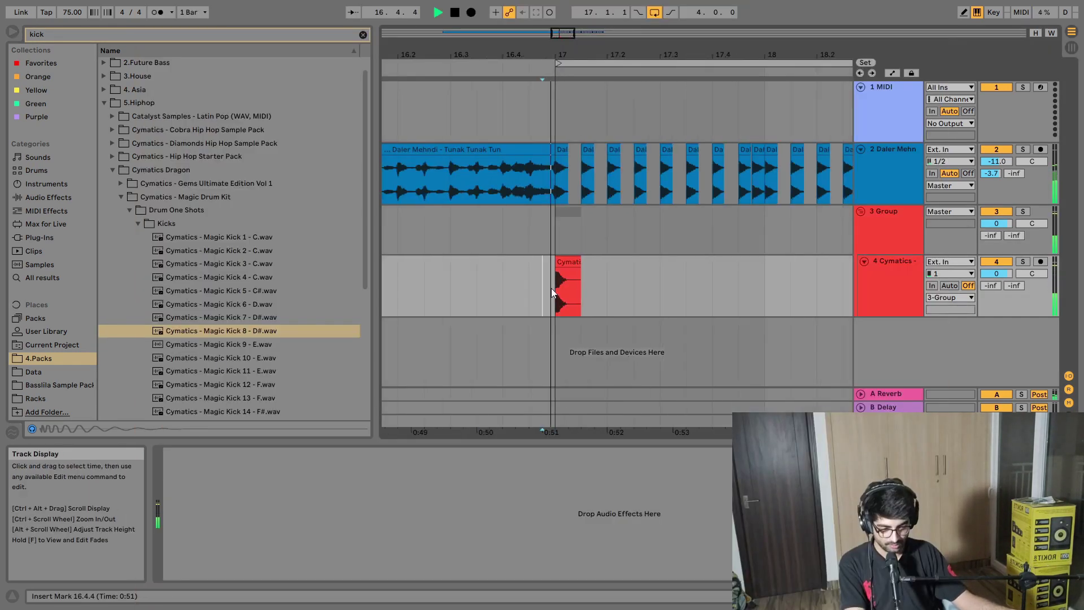
click(553, 292)
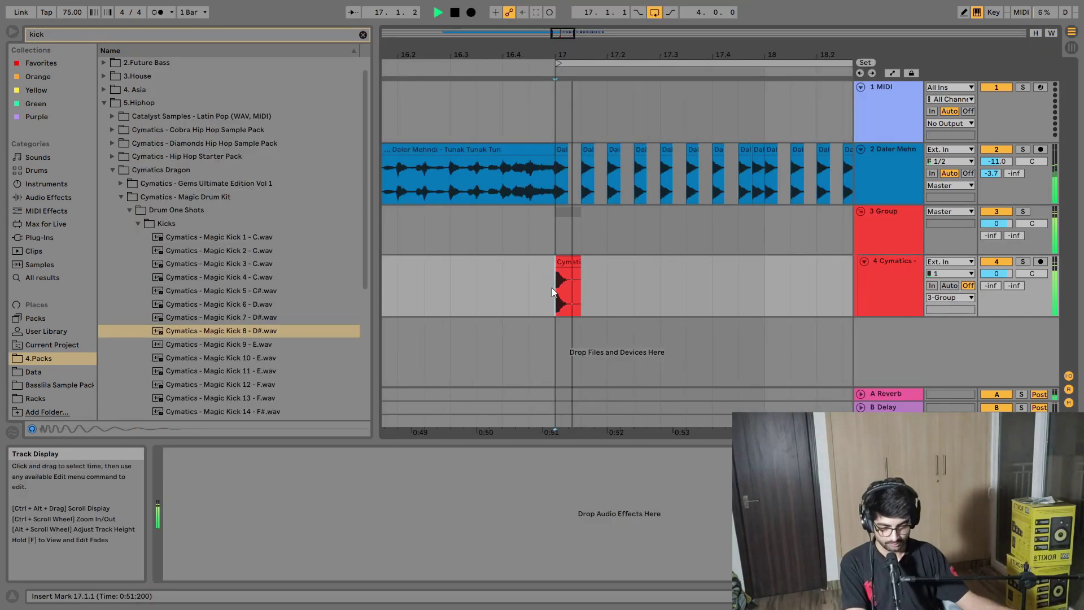
Step: Copy the kick to 17.2.3 and 17.3.3 and play back the rhythm from 17.1.1
drag(564, 289, 644, 289)
drag(564, 289, 695, 289)
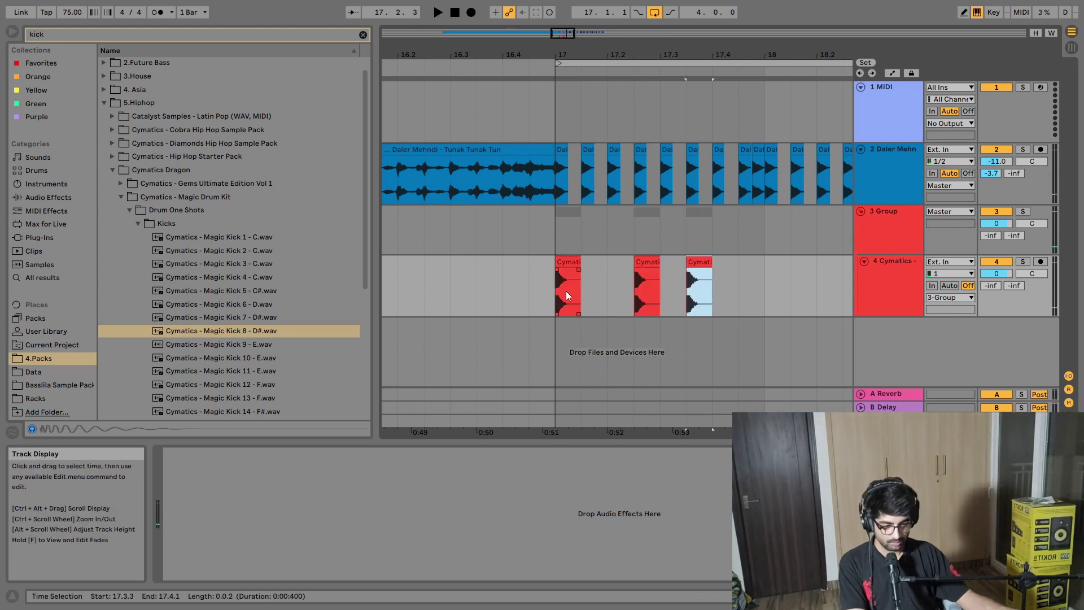
click(561, 290)
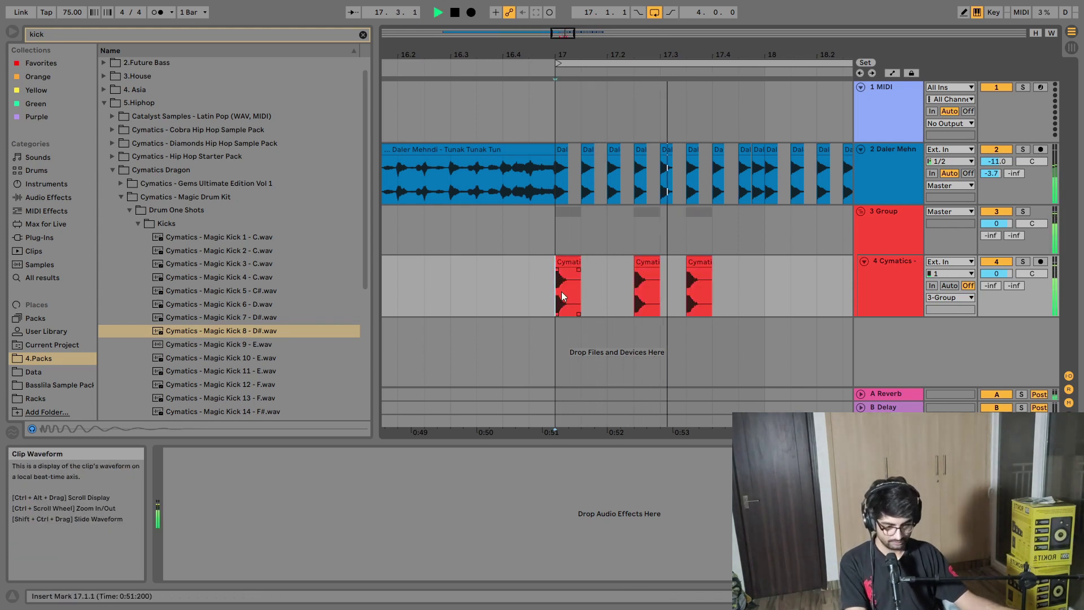
key(space)
Step: Repeat the one-bar kick pattern through bar 20 and play it back from 17.1.1
drag(778, 297, 606, 293)
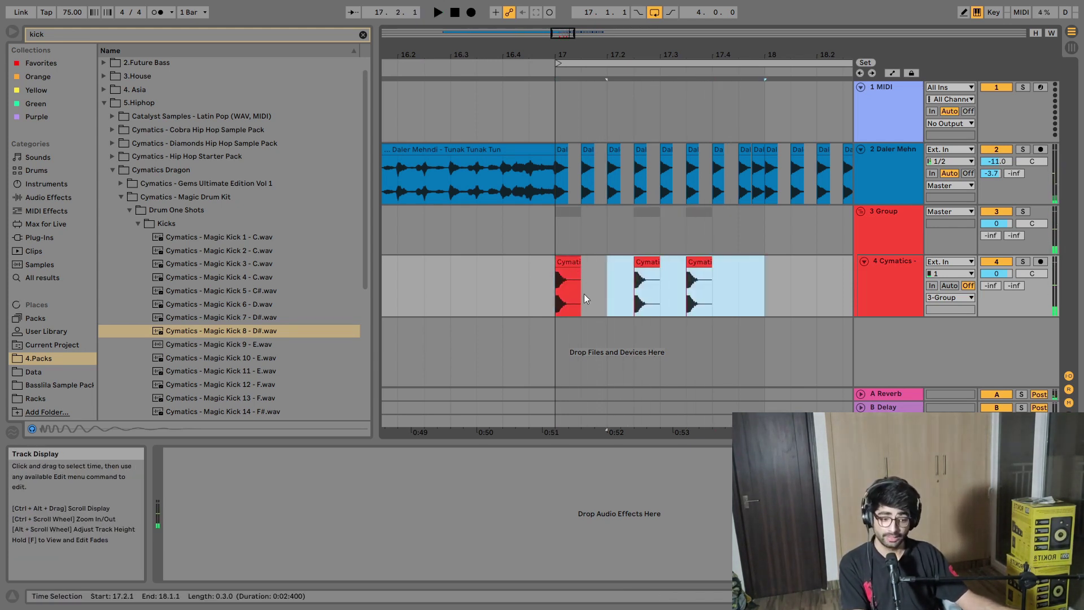
scroll(558, 293, down, 3)
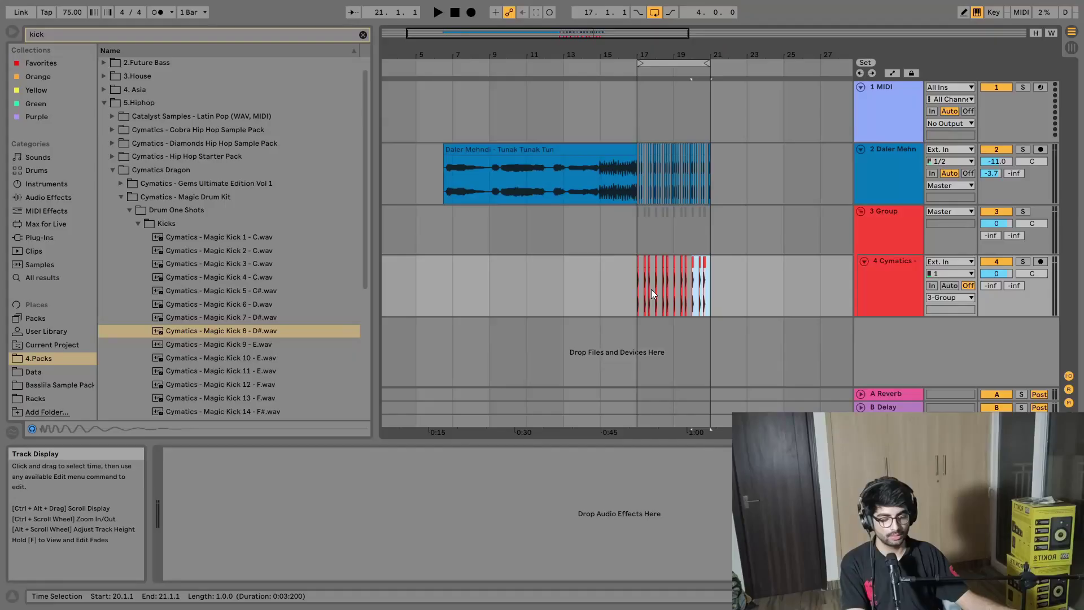
scroll(638, 289, up, 3)
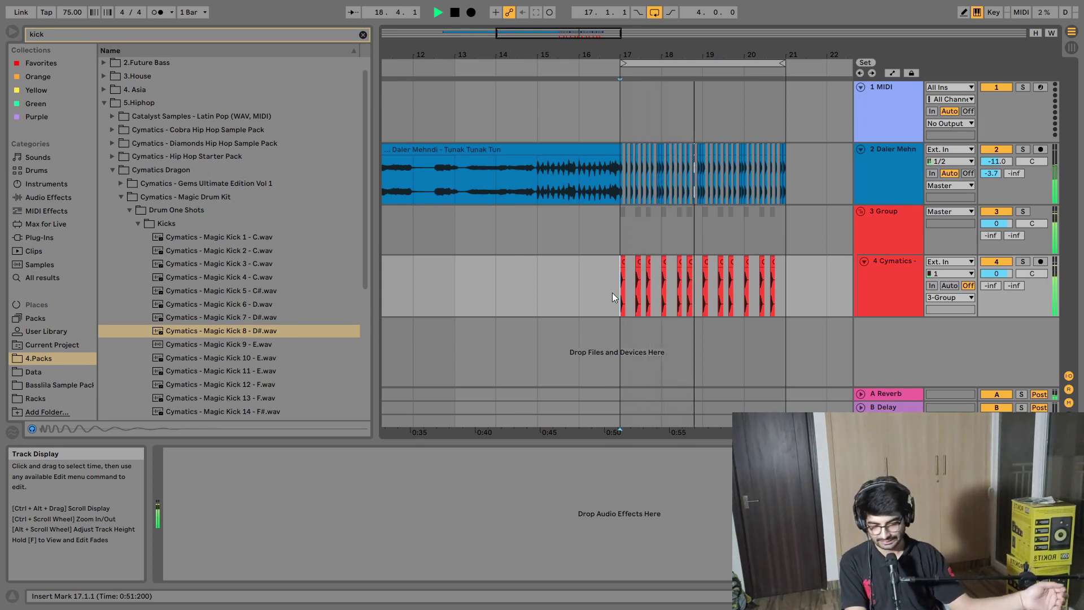
Step: Add an extra kick in the last beat of bar 20 and play the loop from 17.1.1
scroll(664, 216, up, 3)
click(664, 216)
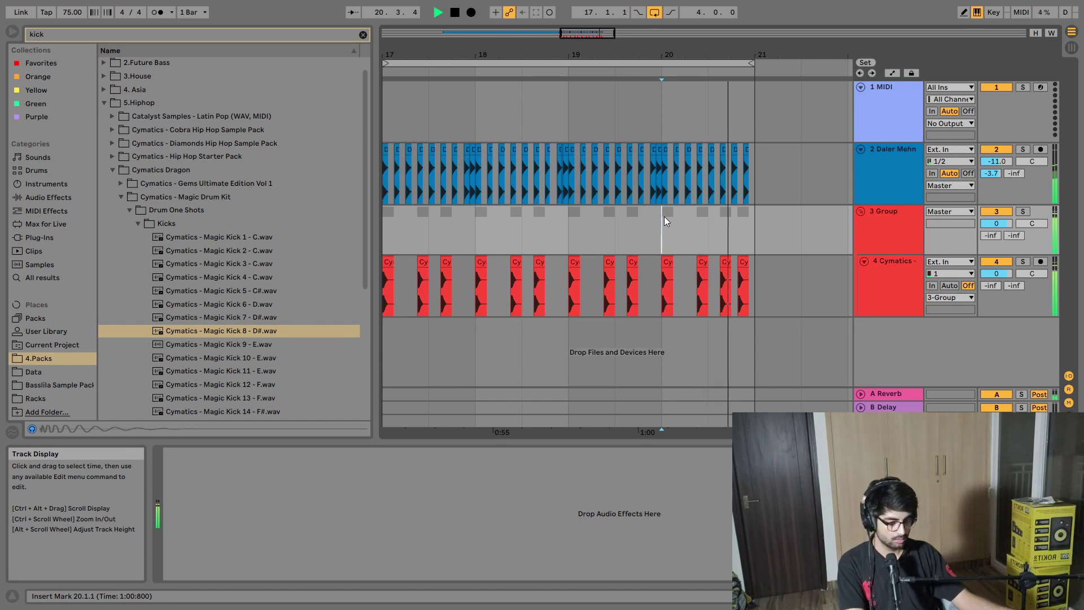
scroll(664, 216, down, 3)
click(544, 240)
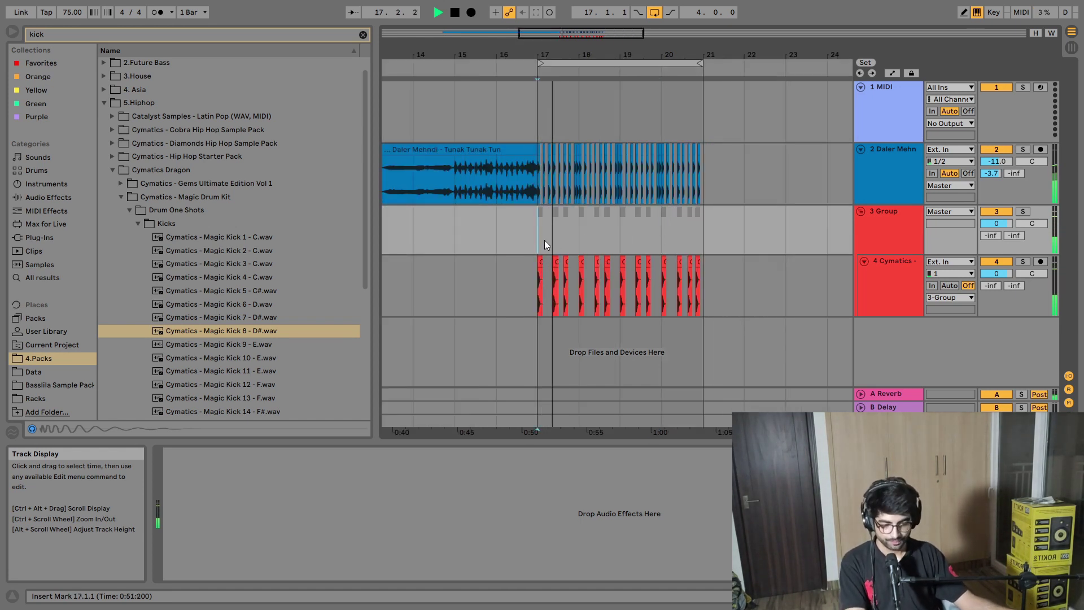
Step: Stop playback and add a new audio track below the kick track inside the drum group
key(space)
click(872, 276)
key(ctrl+t)
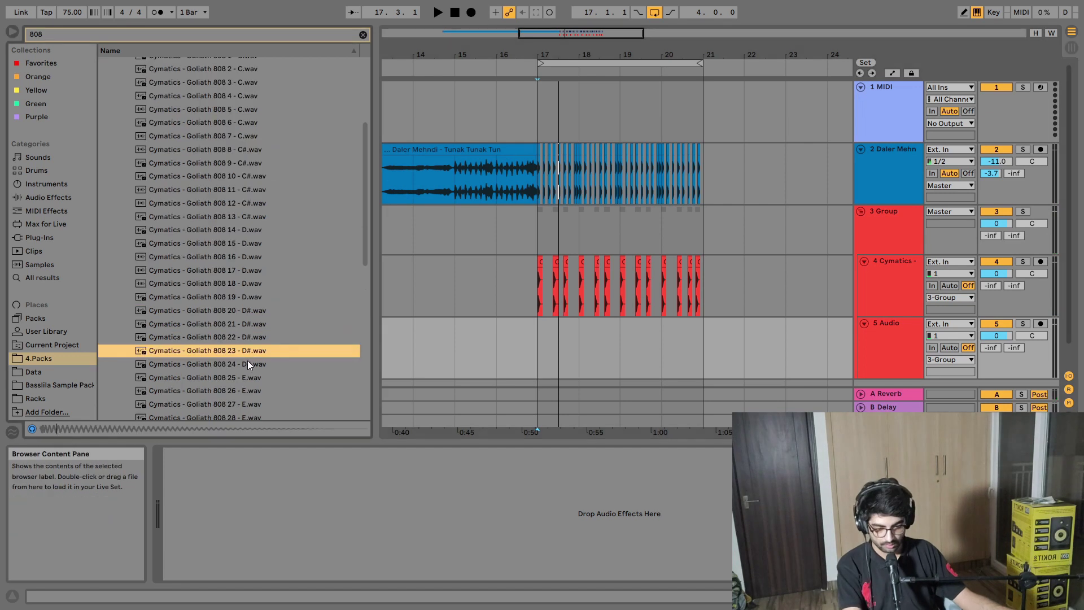
Step: Audition the D# Goliath 808 samples and place Cymatics - Goliath 808 23 - D#.wav at 17.1.1 on the new audio track
click(247, 361)
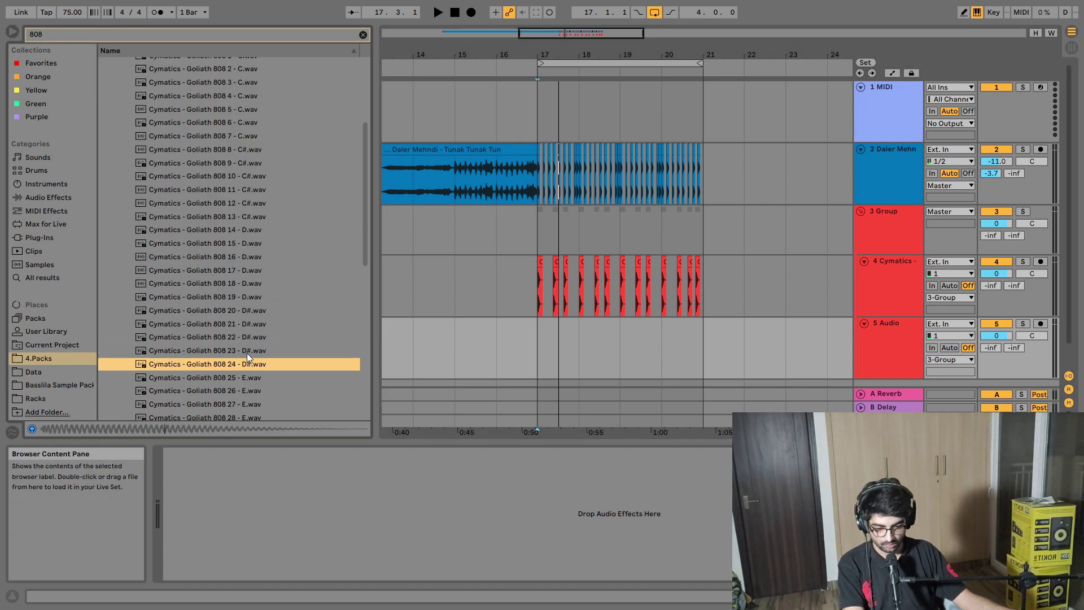
key(Up)
key(Up)
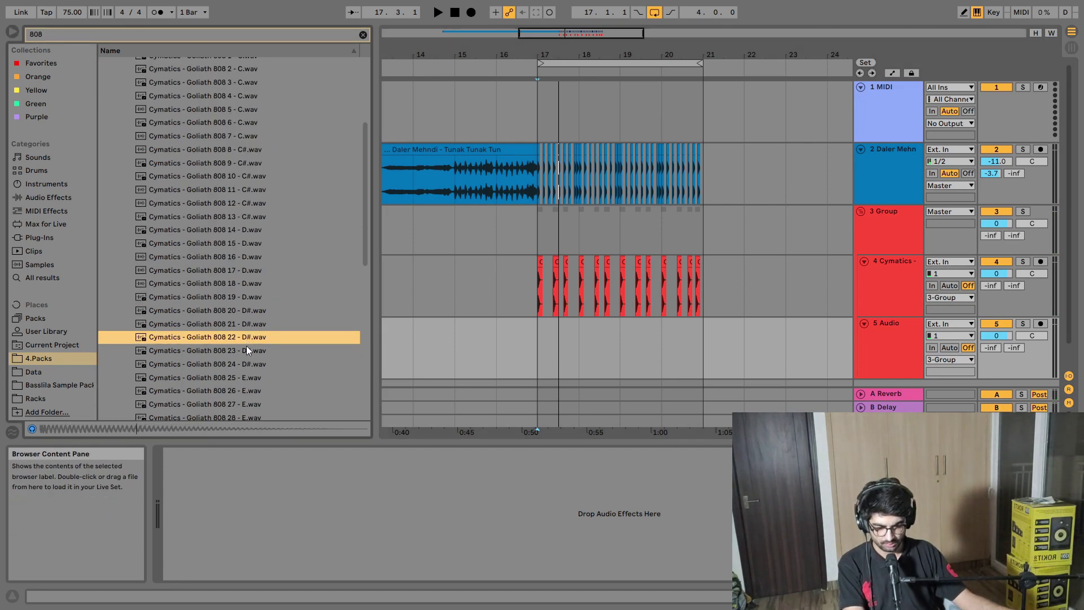
click(246, 349)
click(246, 338)
click(245, 348)
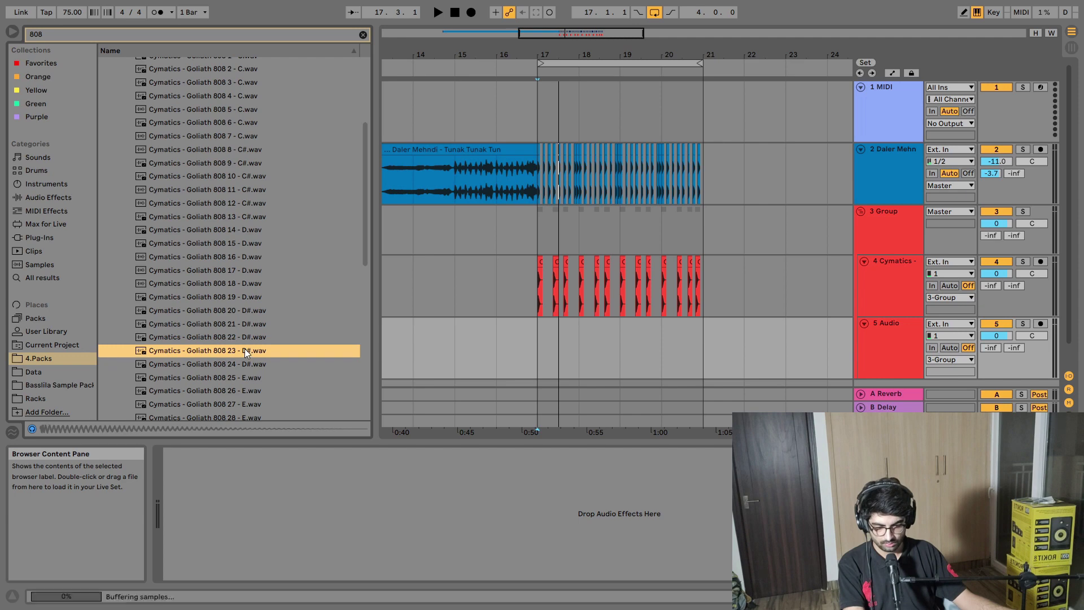
key(Up)
key(Down)
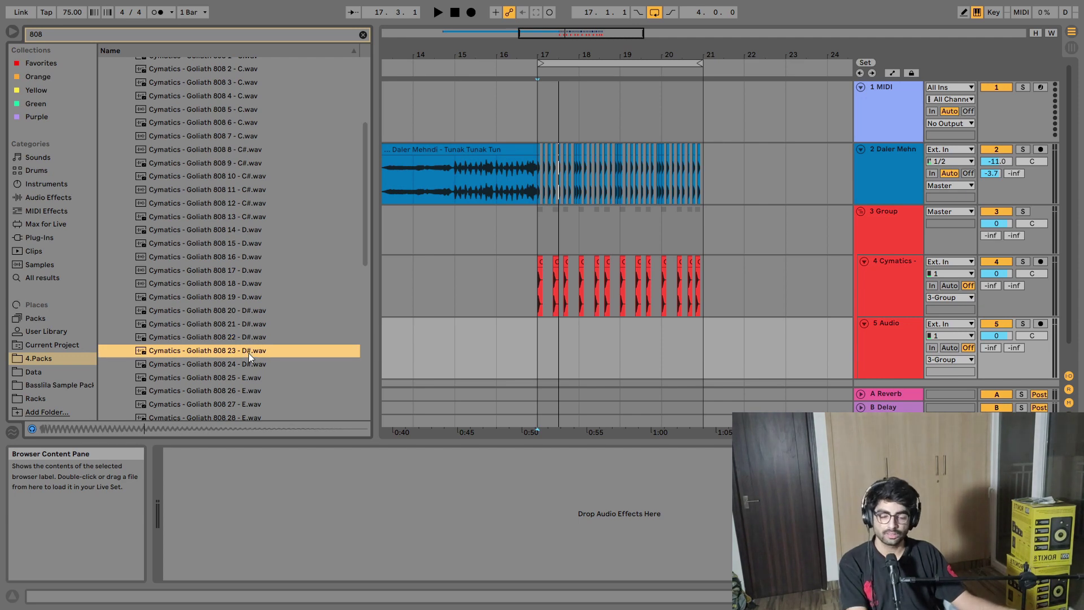
drag(248, 354, 536, 333)
Step: Shift the 808 clip slightly earlier so its waveform lines up with the kick, trimming its start to 17.1.1
scroll(541, 314, up, 5)
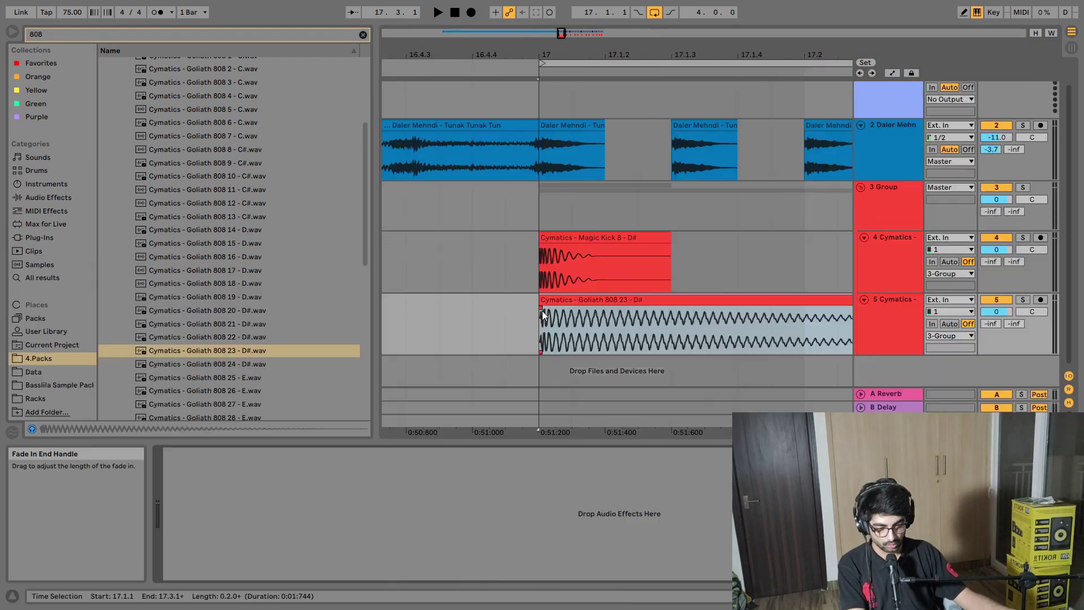
scroll(542, 311, up, 10)
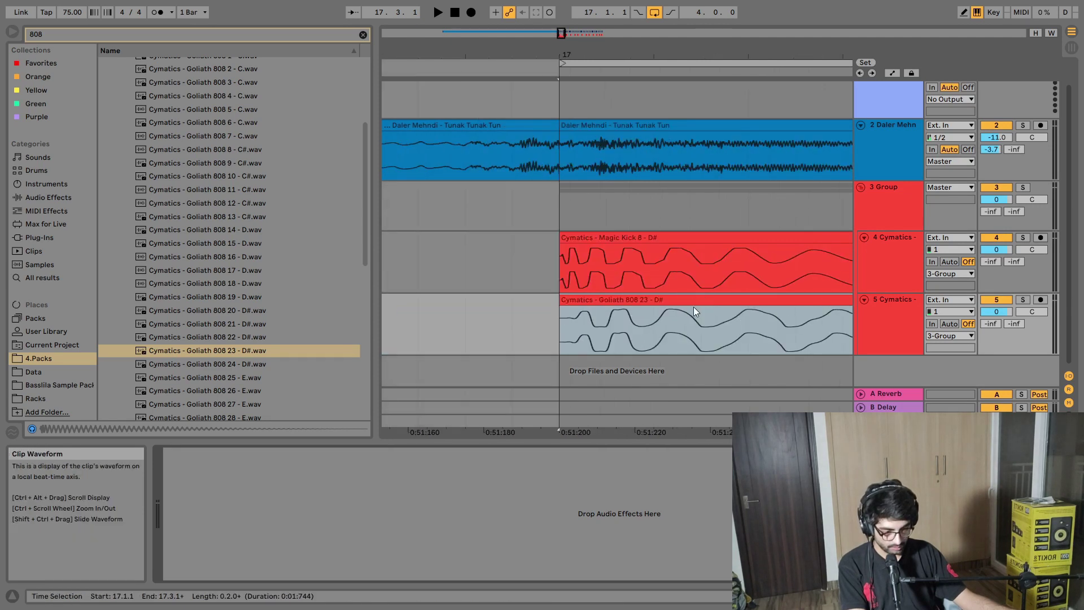
scroll(693, 306, down, 5)
scroll(787, 311, up, 4)
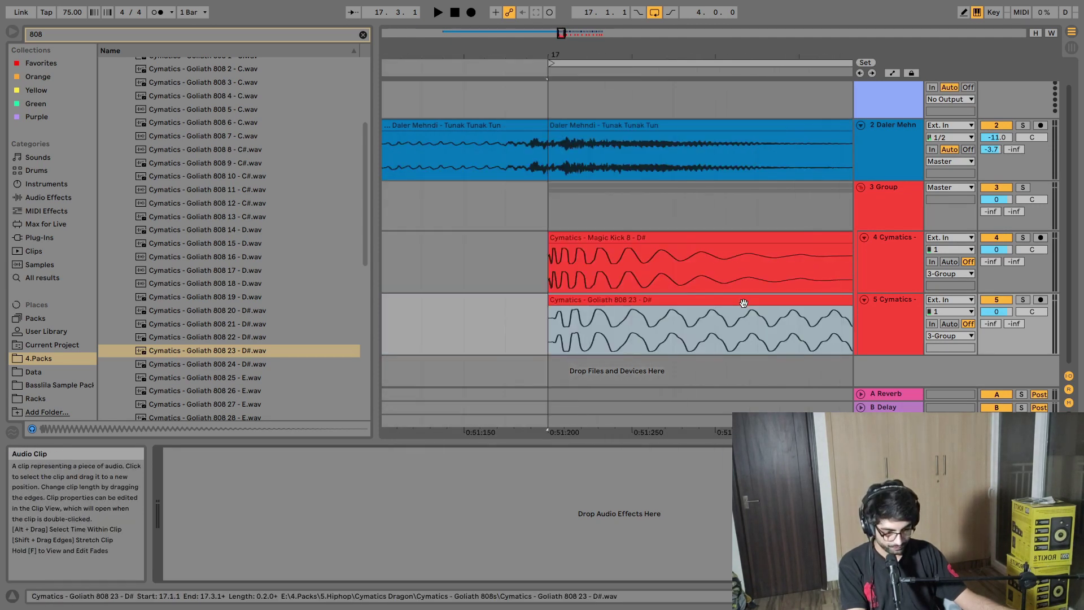
scroll(743, 303, up, 5)
drag(711, 301, 691, 302)
scroll(679, 307, down, 6)
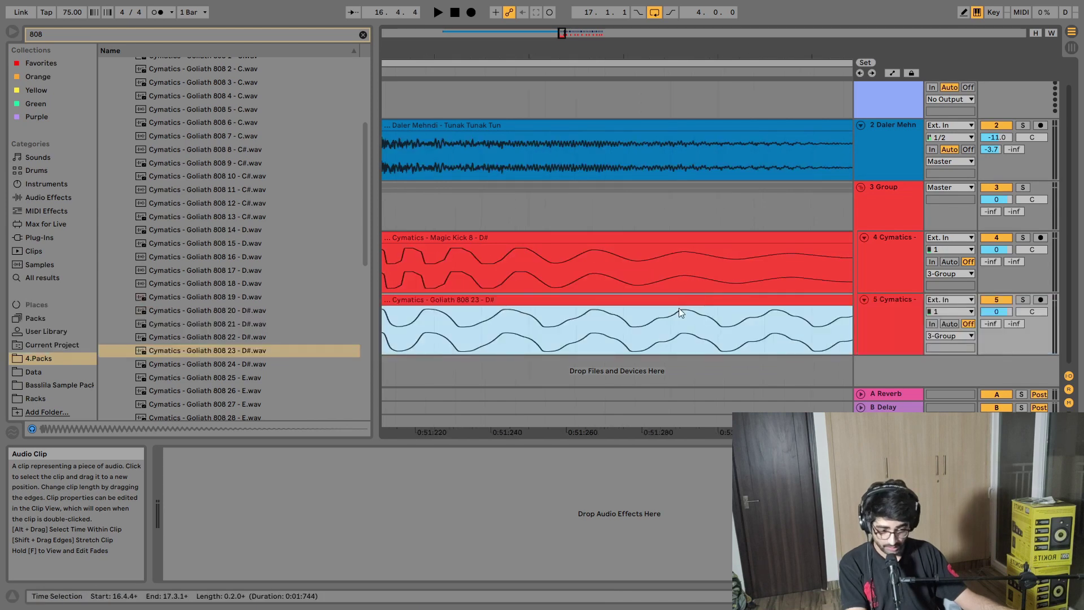
Step: Shorten the 808 clip to end at 17.2.3 and shape its fade-in and fade-out
click(501, 307)
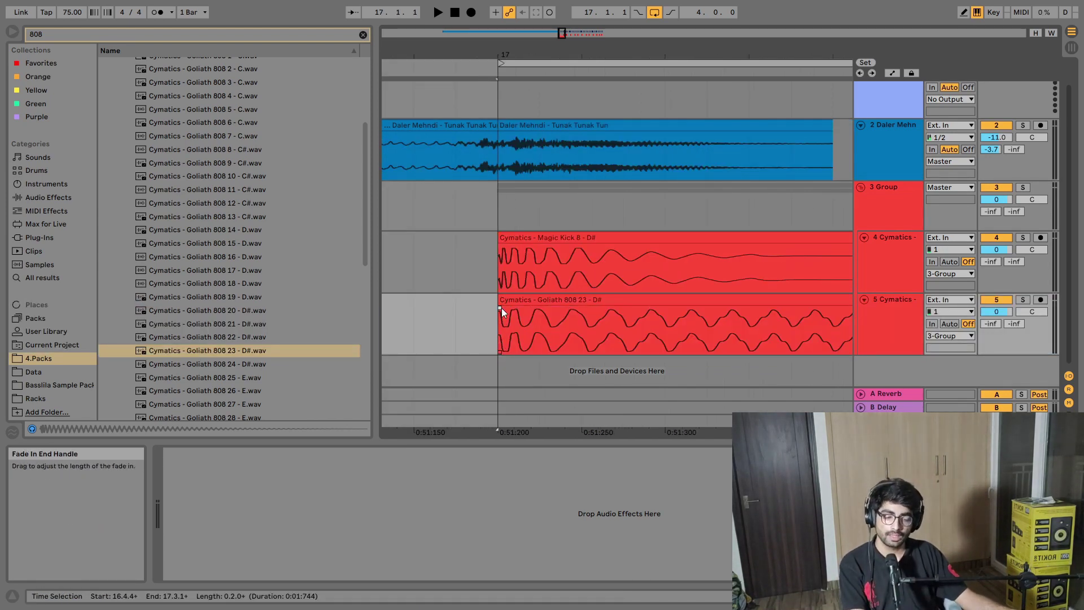
scroll(522, 330, down, 5)
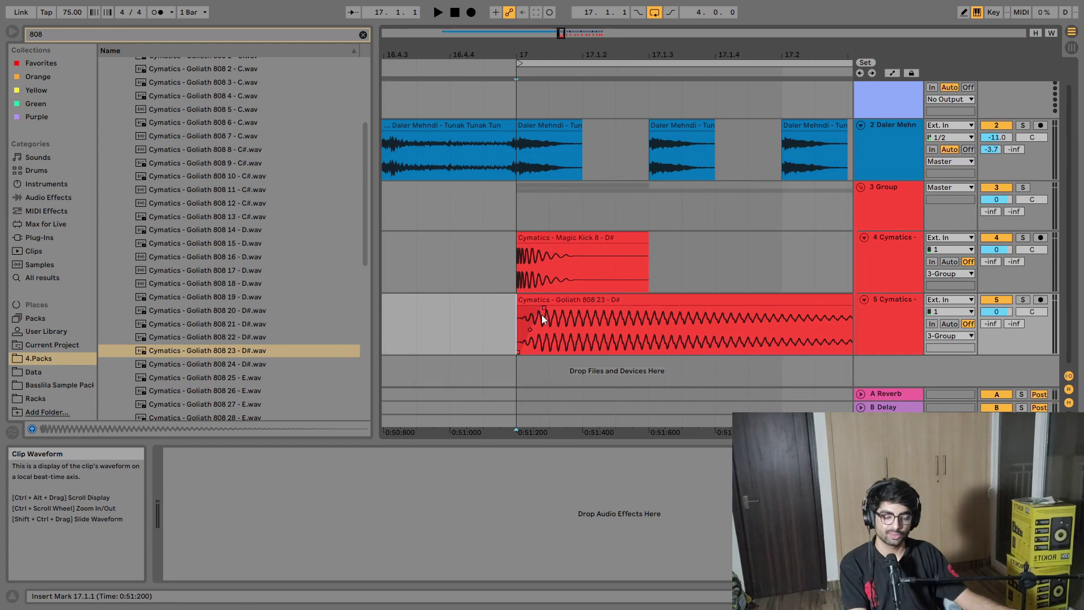
scroll(540, 314, down, 4)
drag(702, 305, 597, 306)
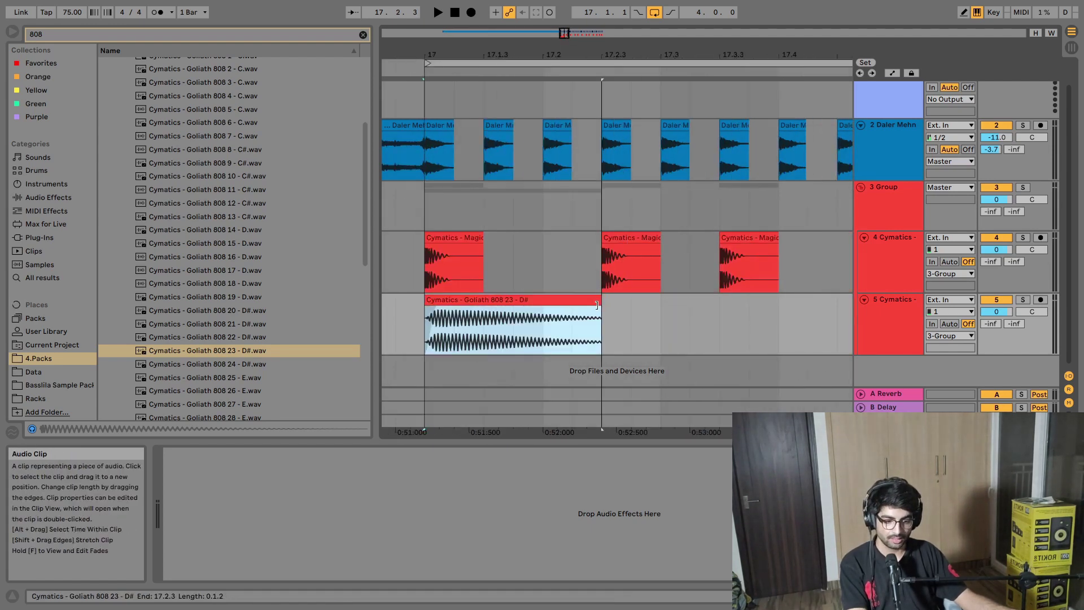
click(592, 309)
scroll(422, 316, up, 5)
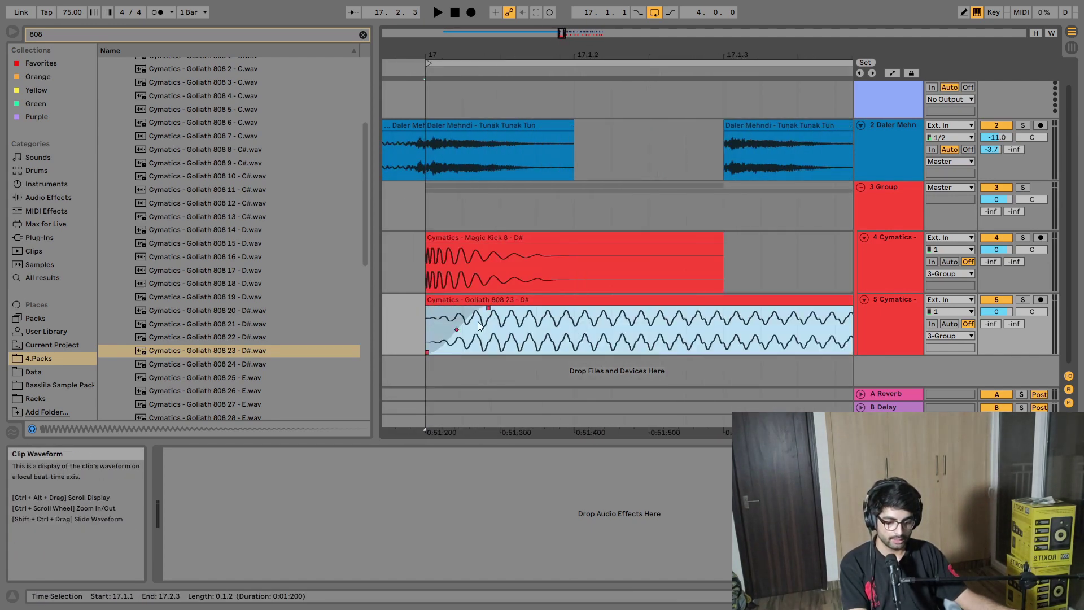
click(461, 331)
click(422, 327)
scroll(422, 328, down, 5)
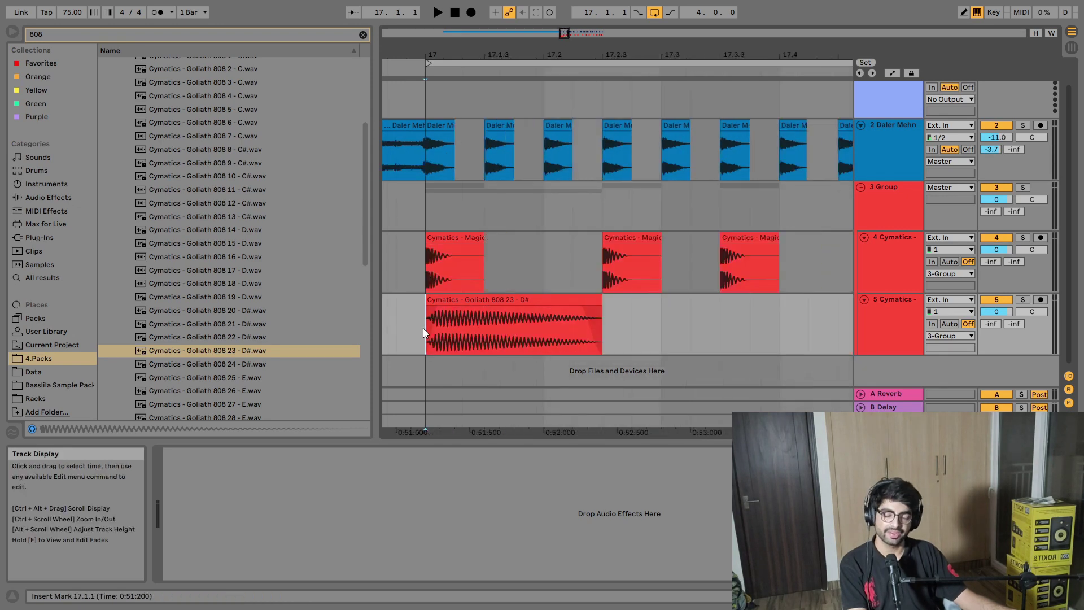
Step: Copy the 808 clip to 17.2.3 and 17.3.3 to follow the kicks, with the last copy ending at 18.1.1
scroll(435, 316, down, 3)
click(432, 311)
key(ctrl+d)
key(space)
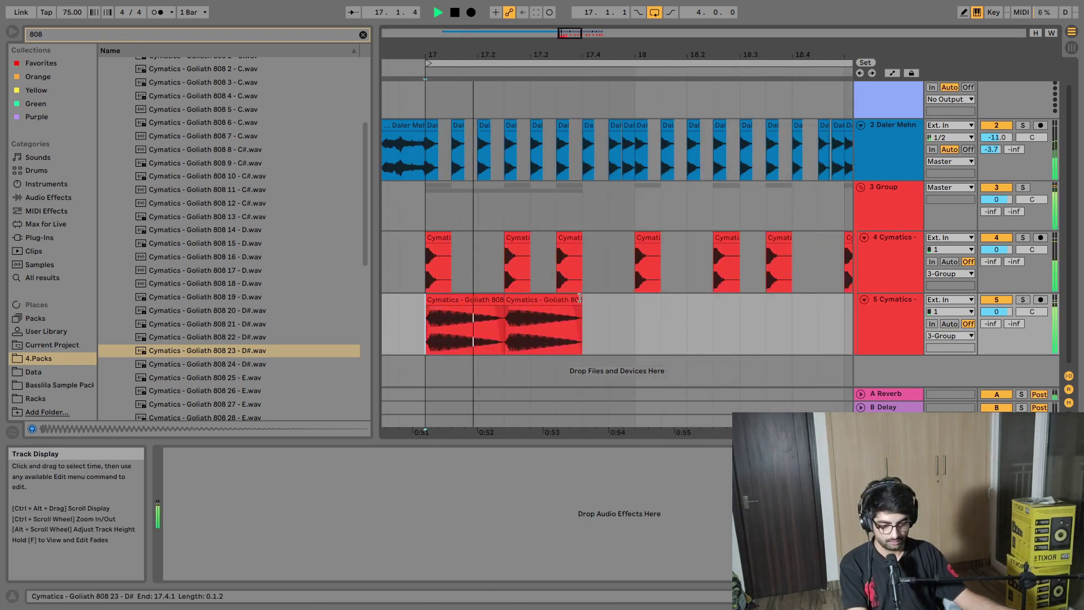
key(space)
drag(578, 298, 638, 308)
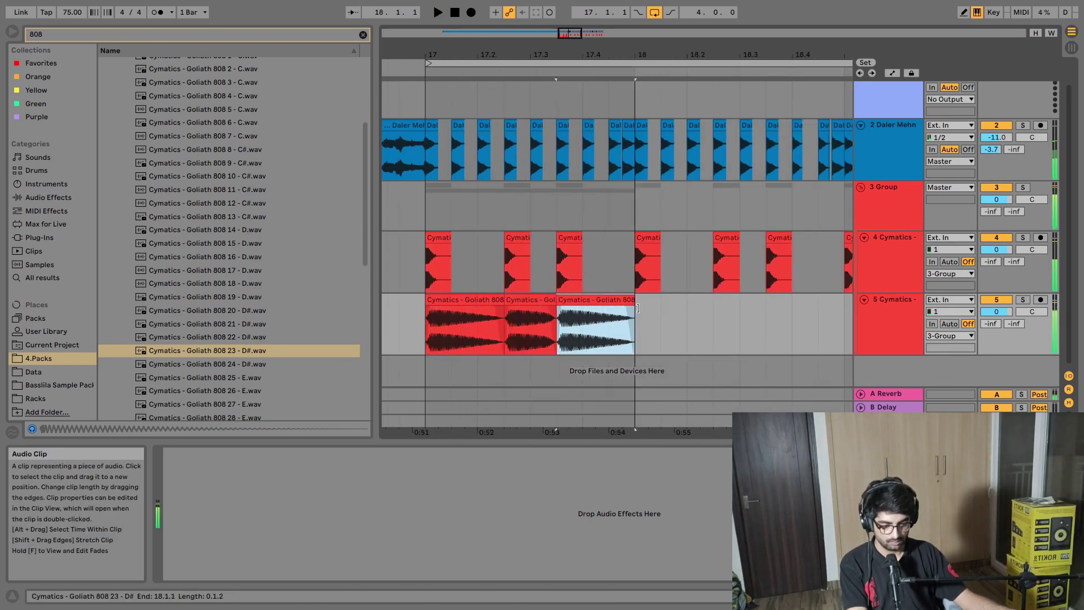
Step: Lower the 808 track's volume to -4.7 dB and play the beat from 17.1.1
drag(997, 311, 996, 325)
click(429, 314)
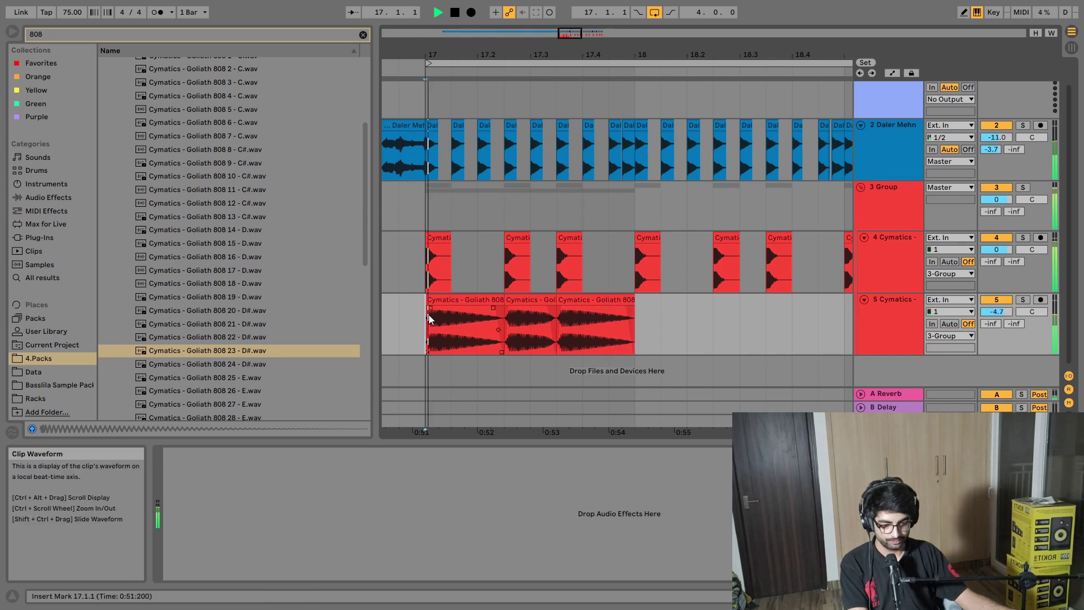
key(space)
click(514, 326)
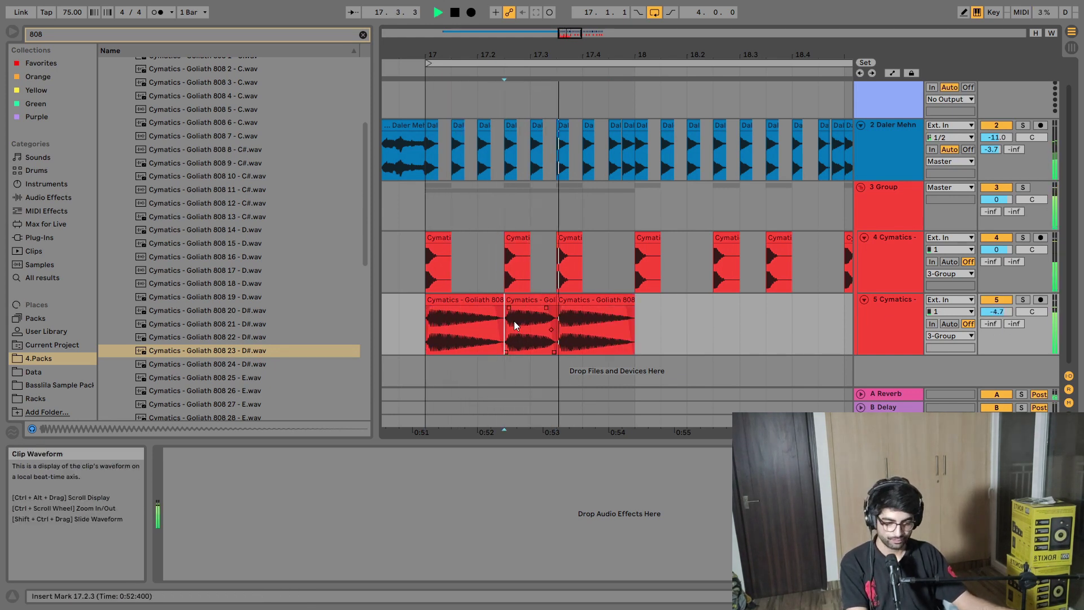
Step: Stop playback and duplicate the one-bar 808 pattern into bar 18
click(632, 307)
key(space)
key(ctrl+d)
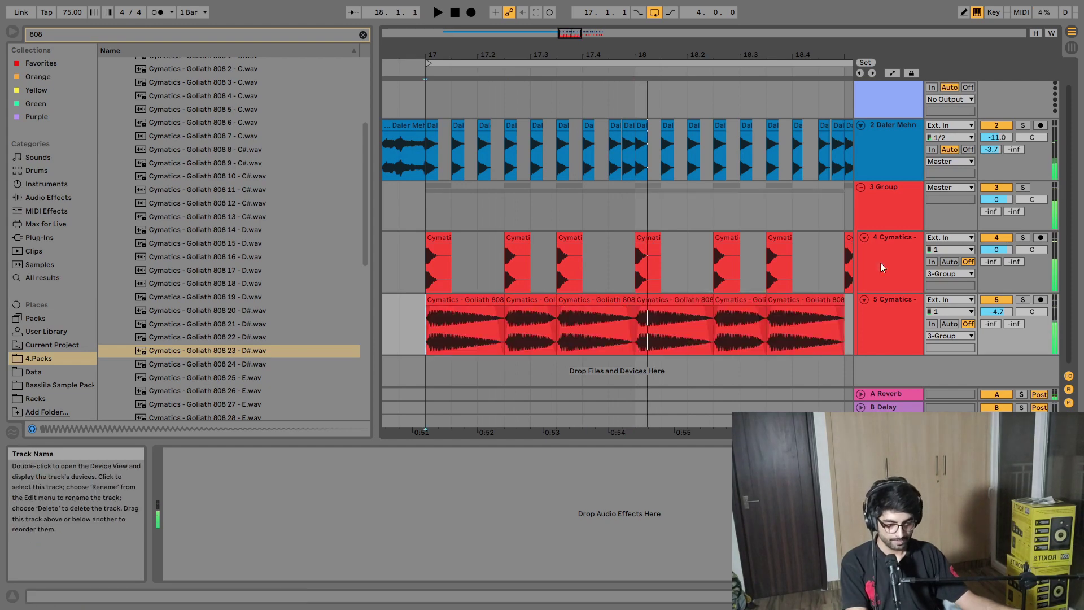
Step: Add a new audio track between the kick and 808 tracks
click(879, 262)
key(ctrl+t)
click(896, 313)
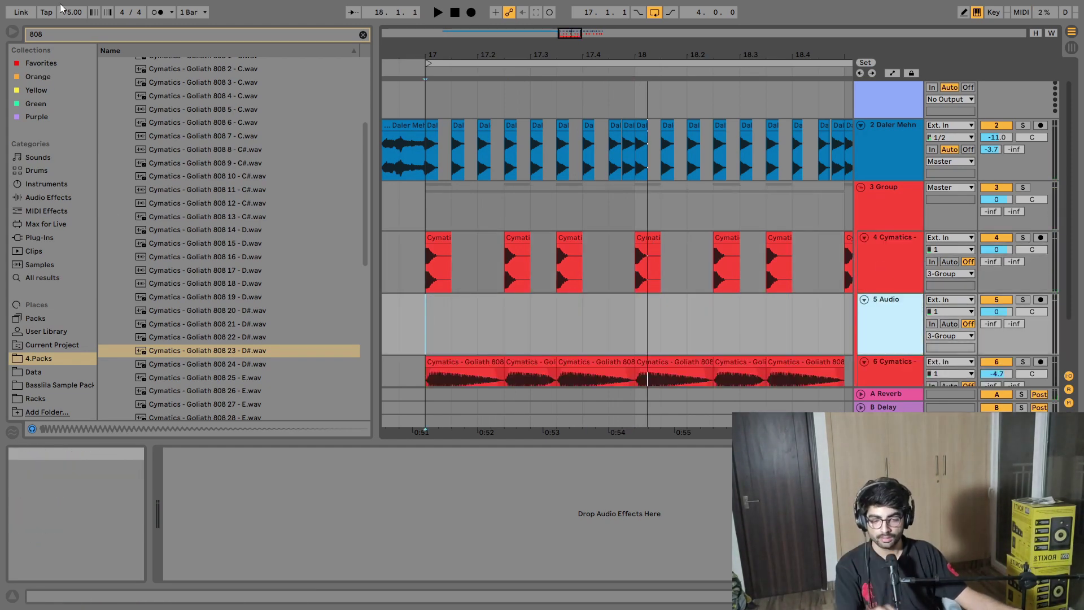
Step: Search the browser for snare, audition the Magic Snares, and place Cymatics - Magic Snare 4 - C#.wav at 17.2.1 on the new track
click(60, 31)
text(snare)
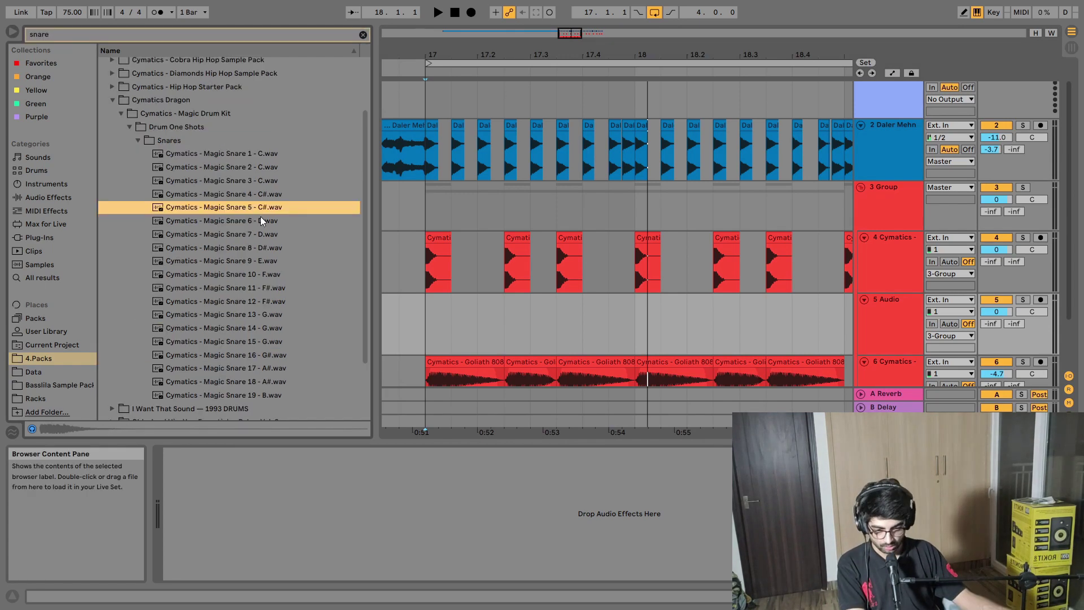
click(262, 198)
click(262, 202)
click(262, 195)
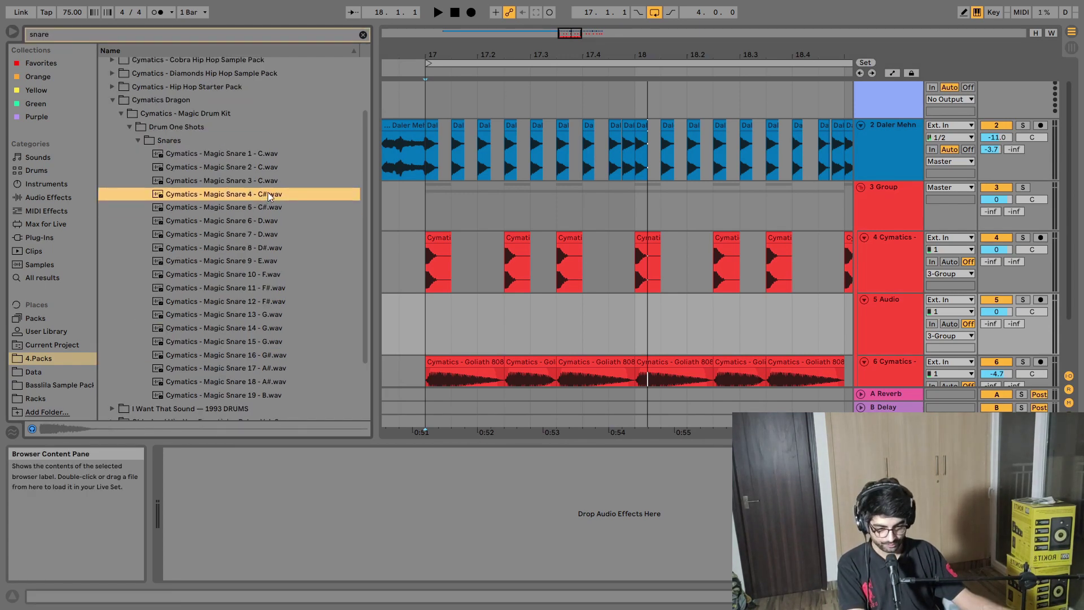
mouse_move(499, 314)
mouse_down()
mouse_move(480, 313)
mouse_move(502, 301)
mouse_up()
Step: Set the snare track's volume to -5.2 dB and its reverb send to -20.0 dB while playing the beat from 17.1.1
click(402, 314)
click(429, 321)
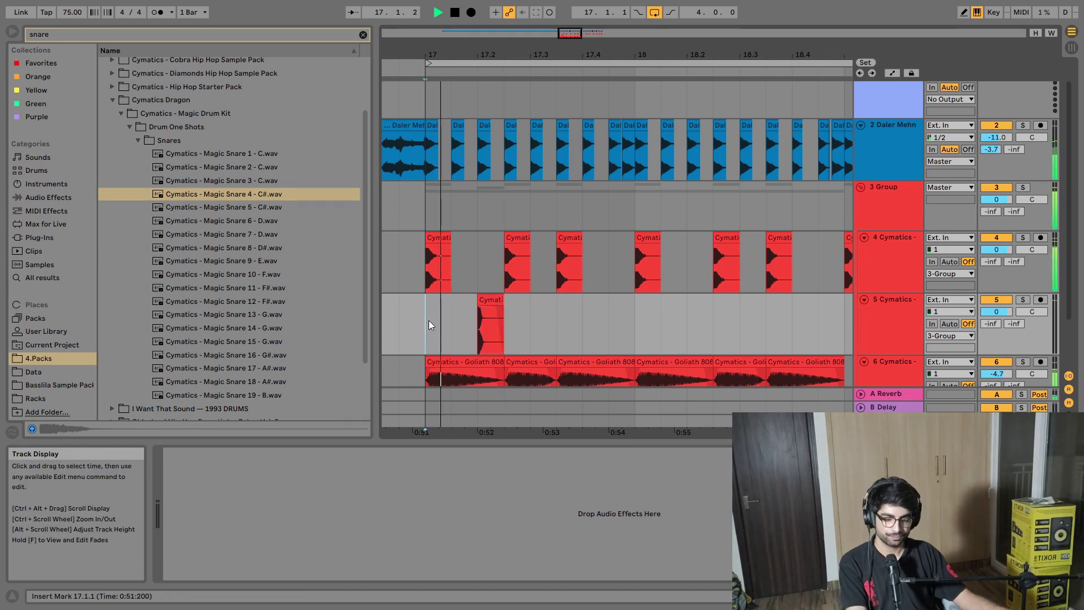
drag(996, 312, 986, 325)
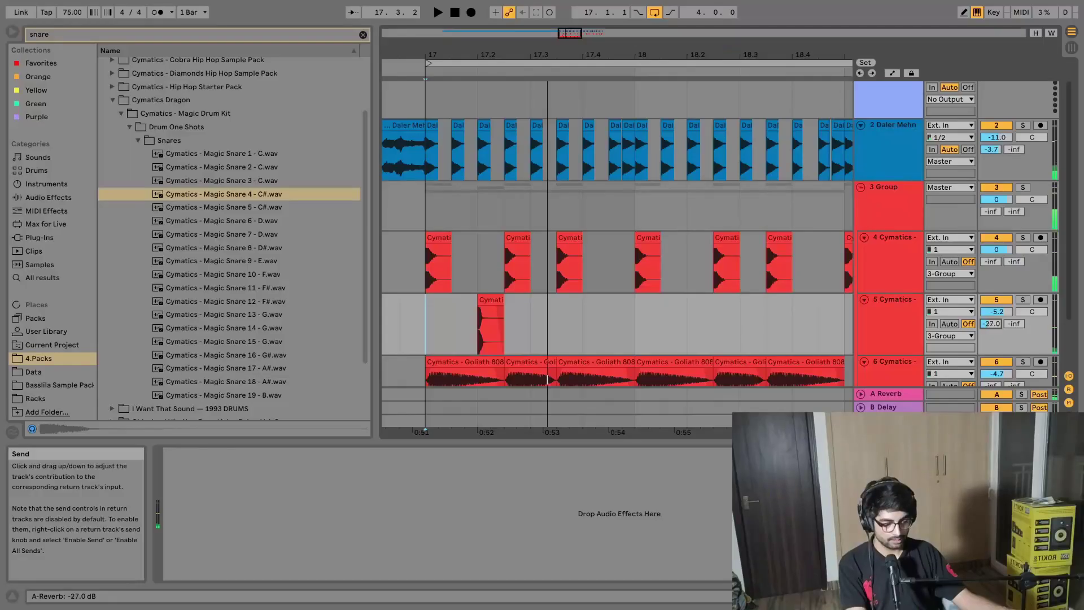
key(space)
mouse_move(992, 329)
mouse_down()
mouse_move(992, 317)
mouse_move(992, 325)
mouse_up()
key(space)
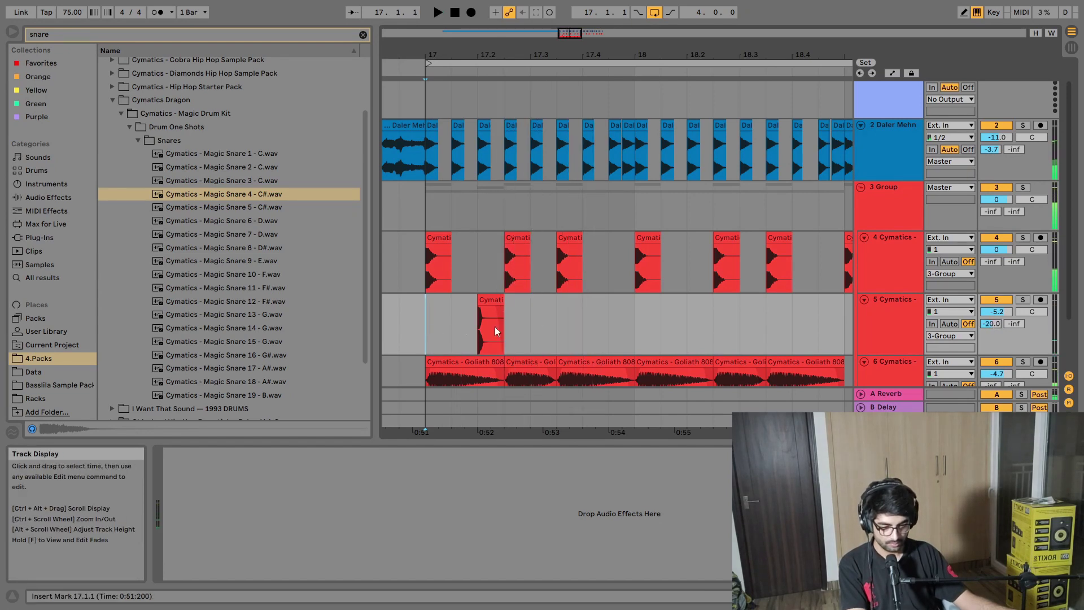
Step: Repeat the snare every two beats through the end of bar 20
drag(495, 326, 529, 326)
key(ctrl+d)
scroll(527, 325, down, 5)
key(ctrl+d)
key(ctrl+d)
key(ctrl+d)
key(ctrl+d)
key(ctrl+d)
key(ctrl+d)
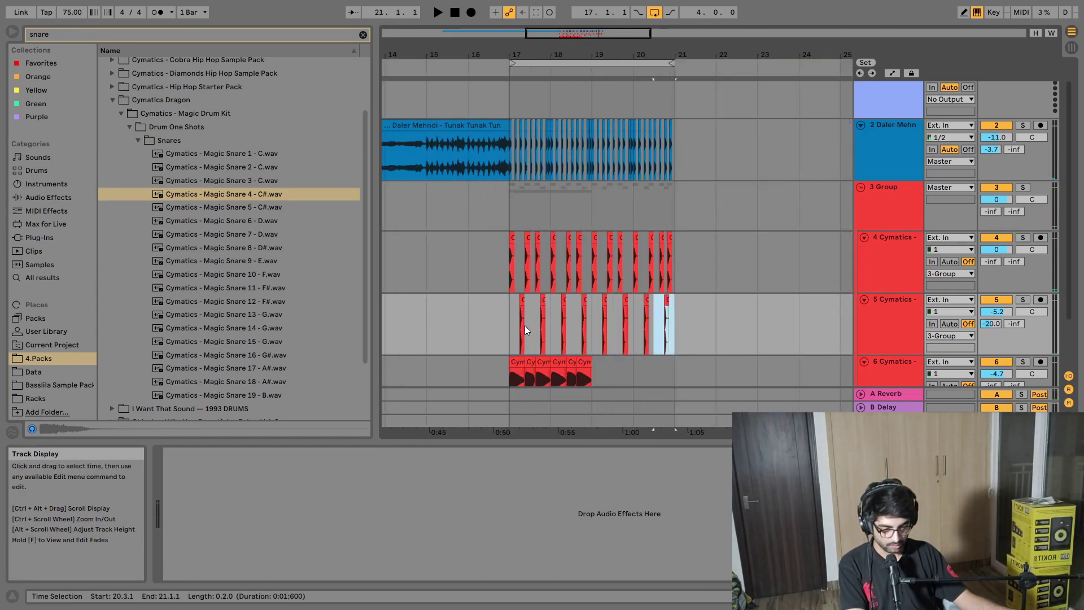
Step: Duplicate the two-bar 808 pattern into bars 19 and 20 and play the beat from 17.1.1
scroll(547, 337, down, 2)
drag(589, 309, 511, 316)
key(ctrl+d)
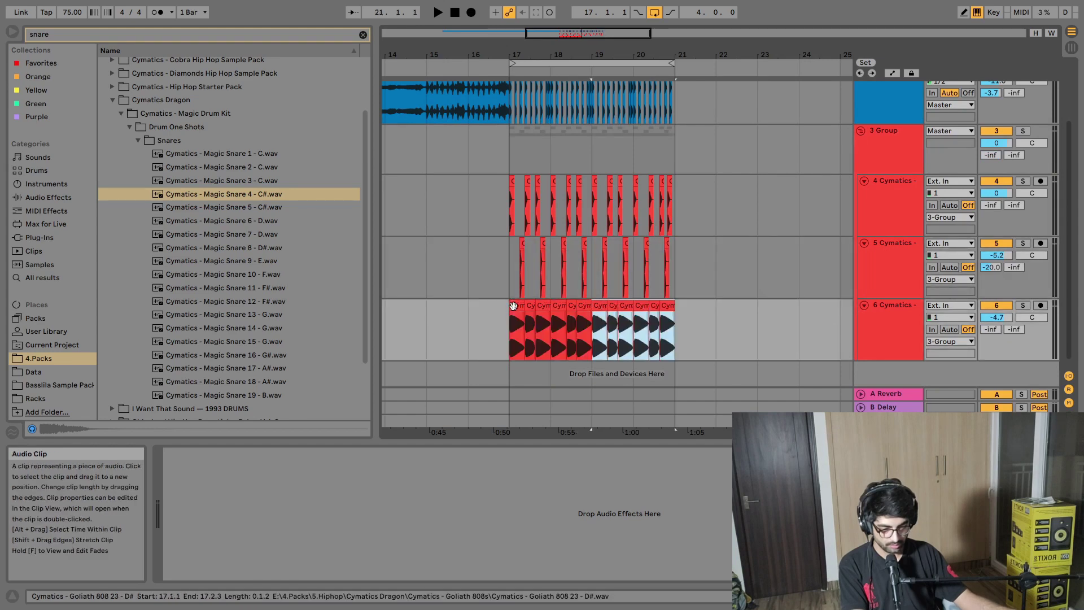
scroll(601, 353, up, 3)
key(space)
scroll(601, 350, up, 4)
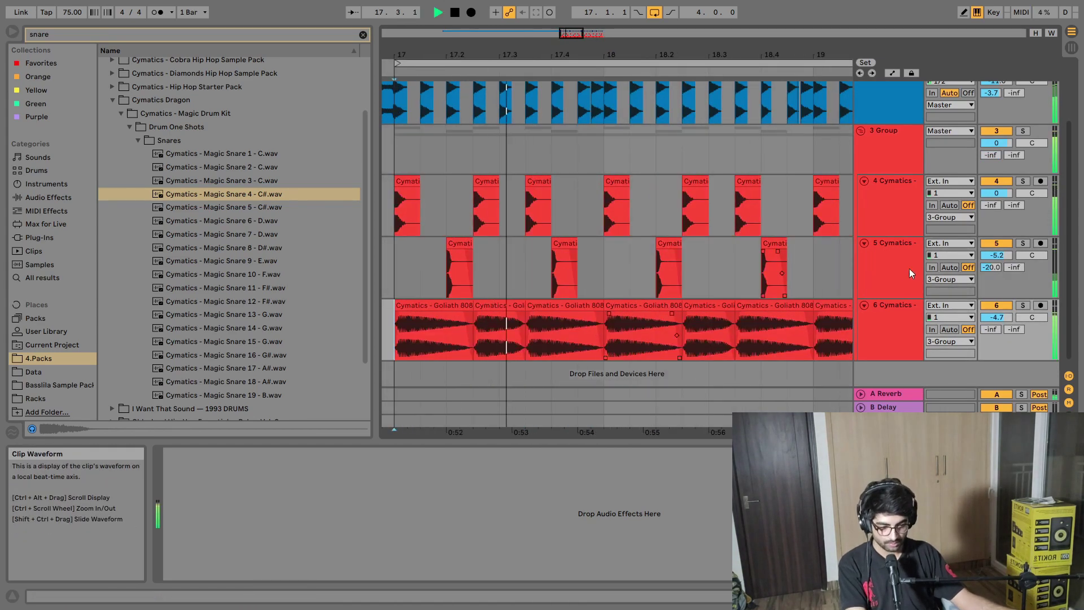
Step: Set the snare track to -6.6 dB with a -22.2 dB reverb send and add a one-sixteenth snare at 18.4.4
drag(996, 256, 997, 263)
scroll(619, 256, up, 3)
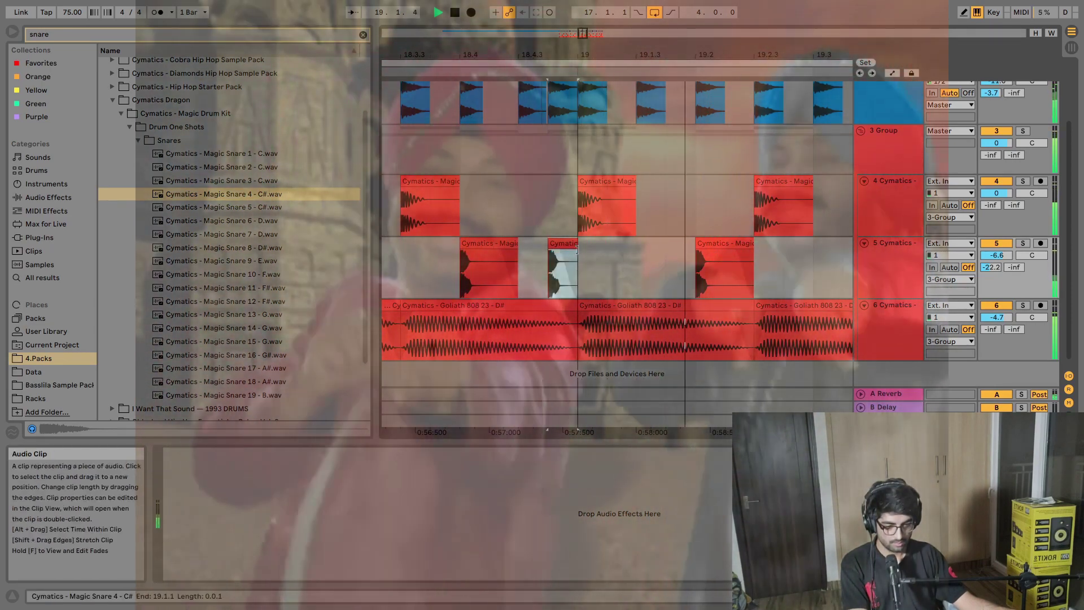
Step: Add a new audio track below the 808 track
scroll(577, 251, down, 5)
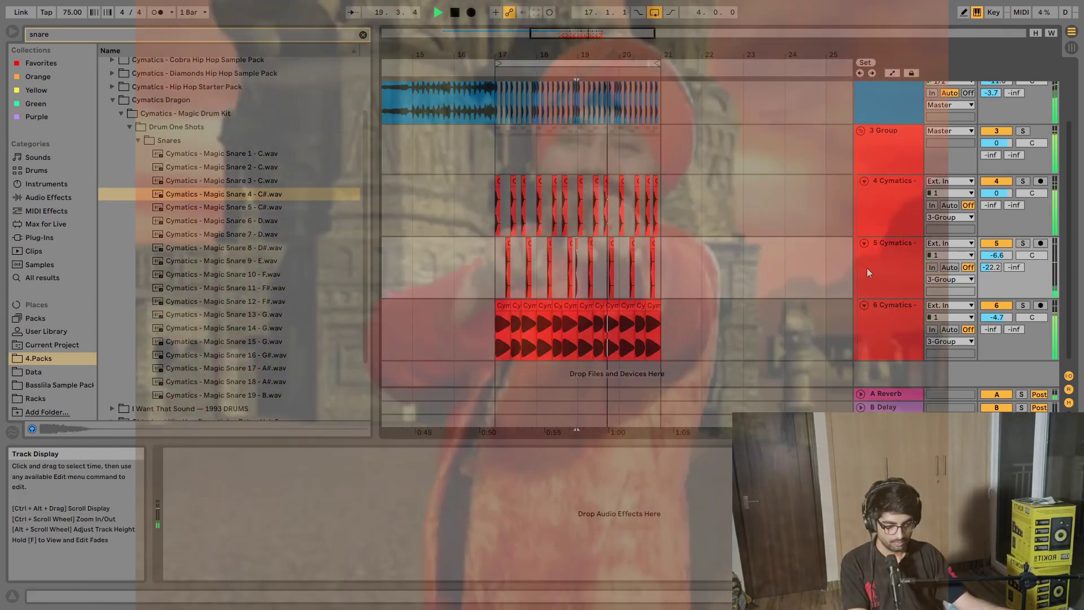
click(876, 261)
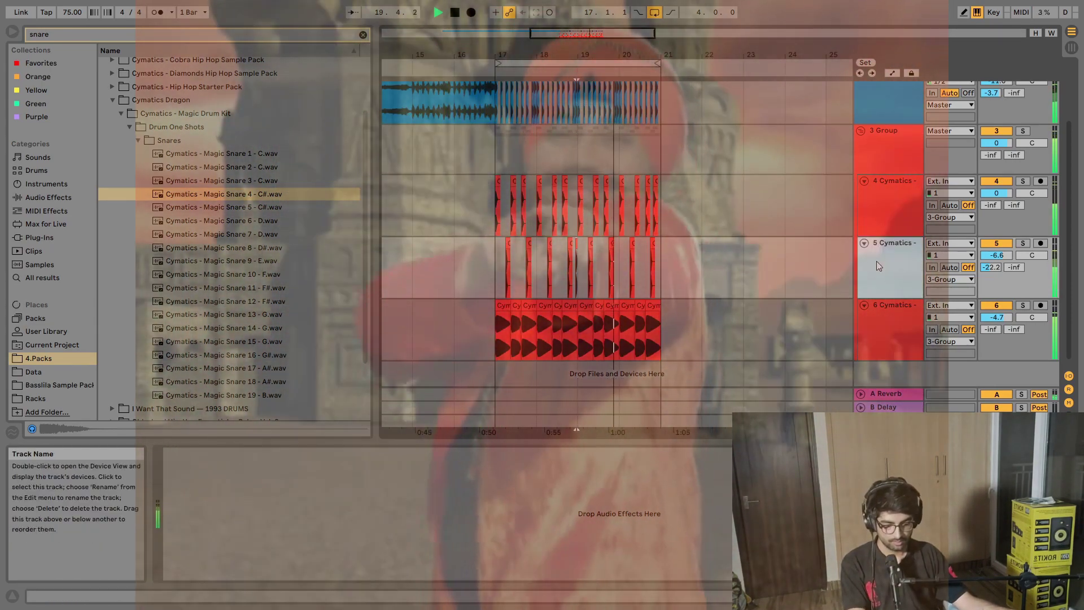
key(ctrl+t)
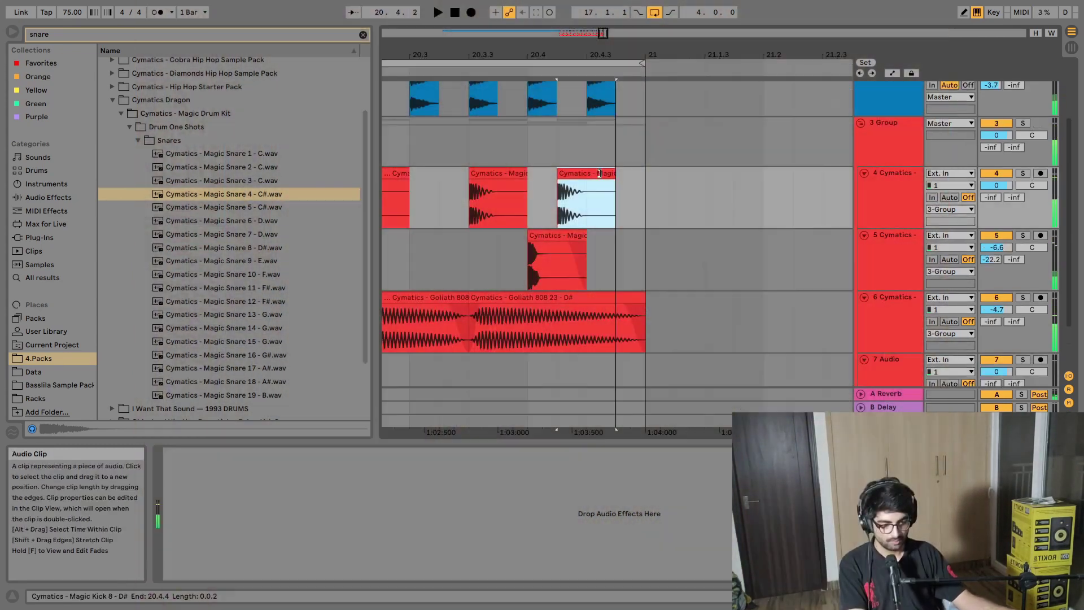
Step: Shorten the kick at 20.4.2 to one sixteenth, copy it to 20.4.4 and play the fill
drag(571, 182, 629, 181)
key(space)
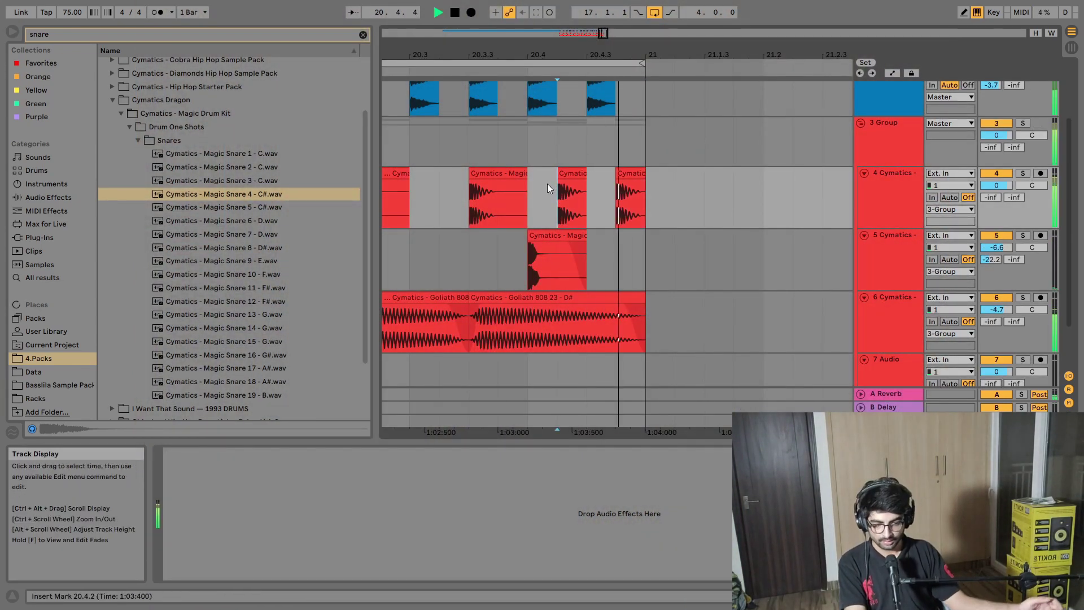
click(444, 185)
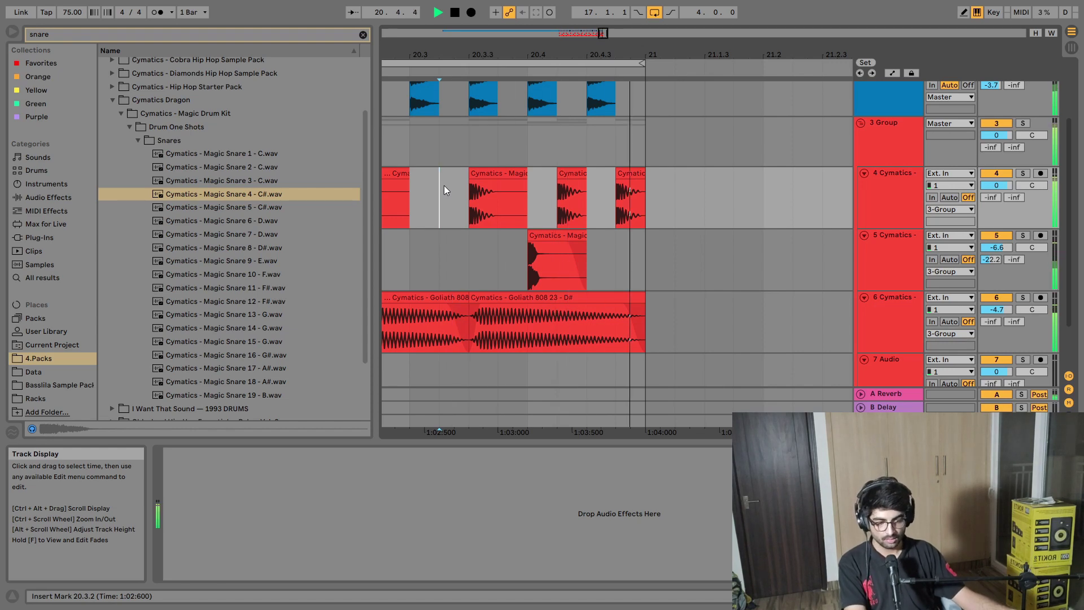
Step: Copy a kick to 18.4.3 and play the fill from 18.3.2
click(616, 172)
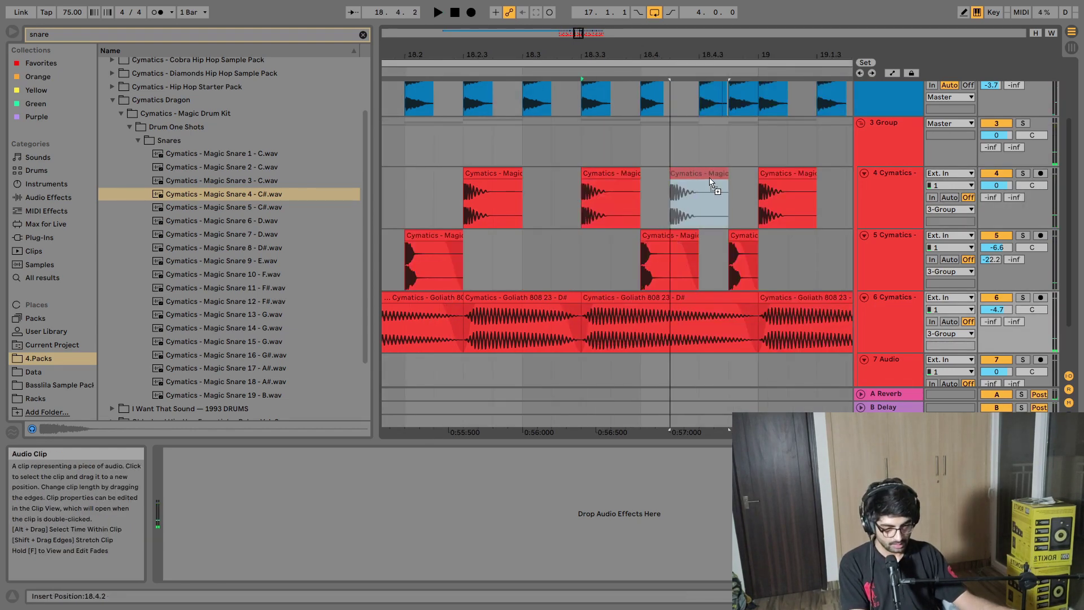
drag(710, 181, 739, 182)
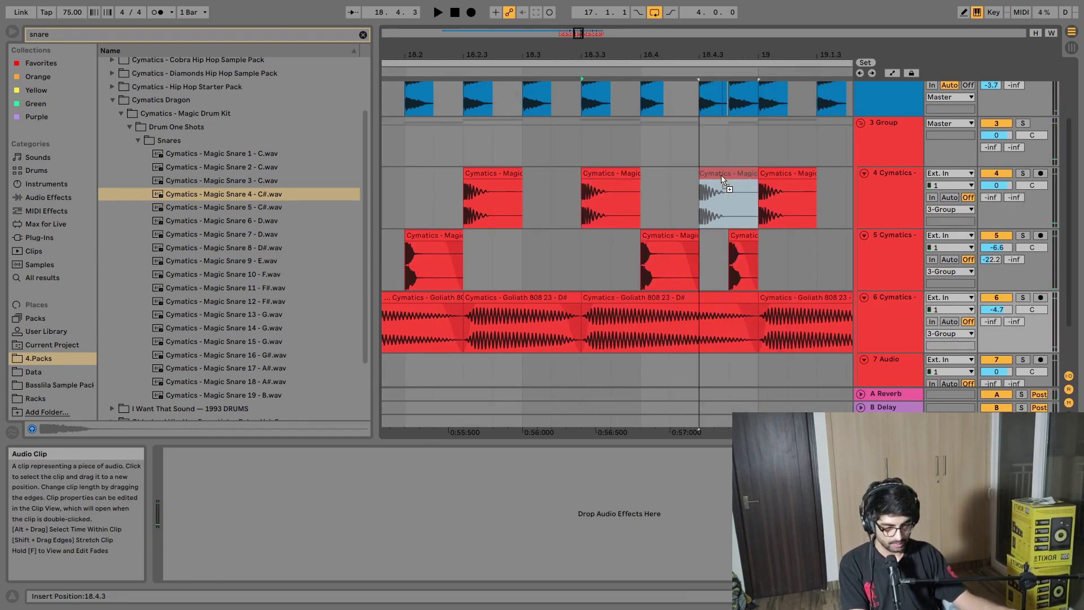
click(558, 213)
key(space)
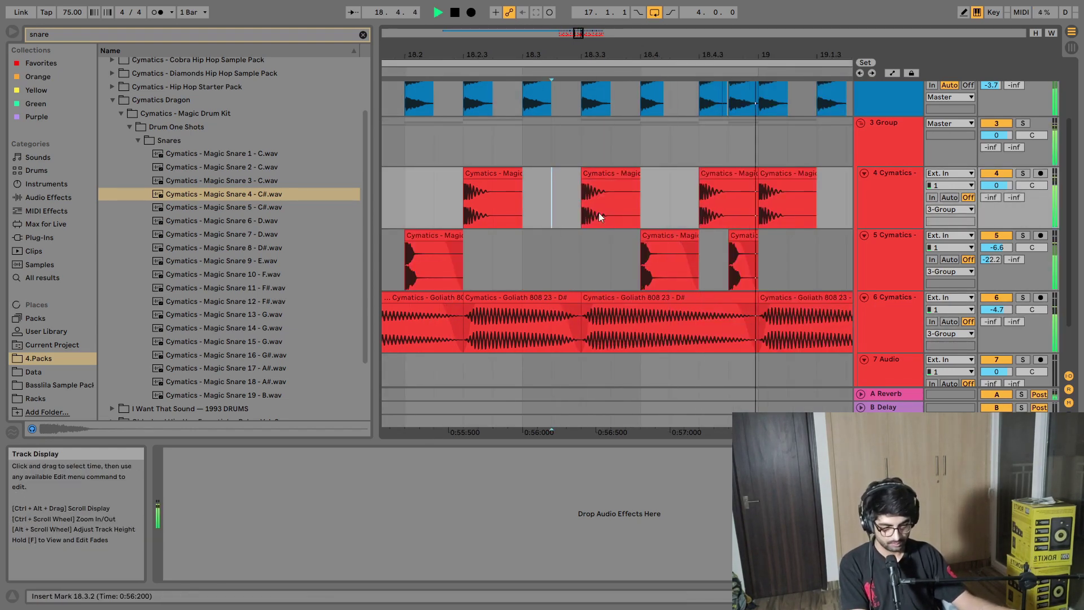
Step: Trim the 808 at 18.3.3 to end at 18.4.3, fill the gap with a copy transposed to 2 semitones, and play from 17.1.1
key(space)
drag(758, 316, 698, 316)
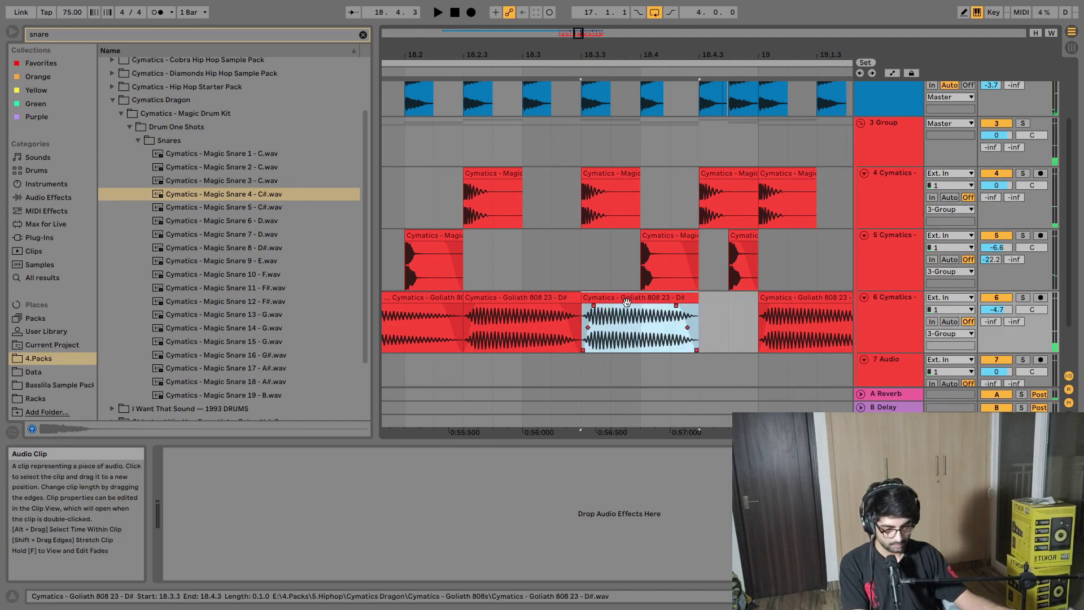
double_click(698, 301)
mouse_move(232, 367)
mouse_down()
mouse_move(231, 357)
mouse_move(228, 369)
mouse_up()
key(space)
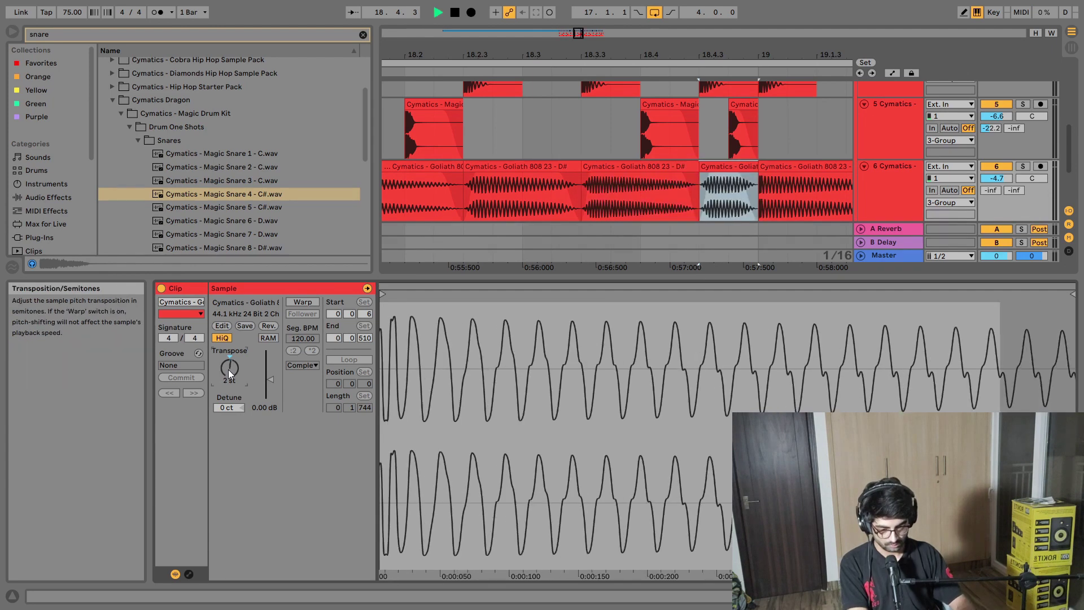
key(Down)
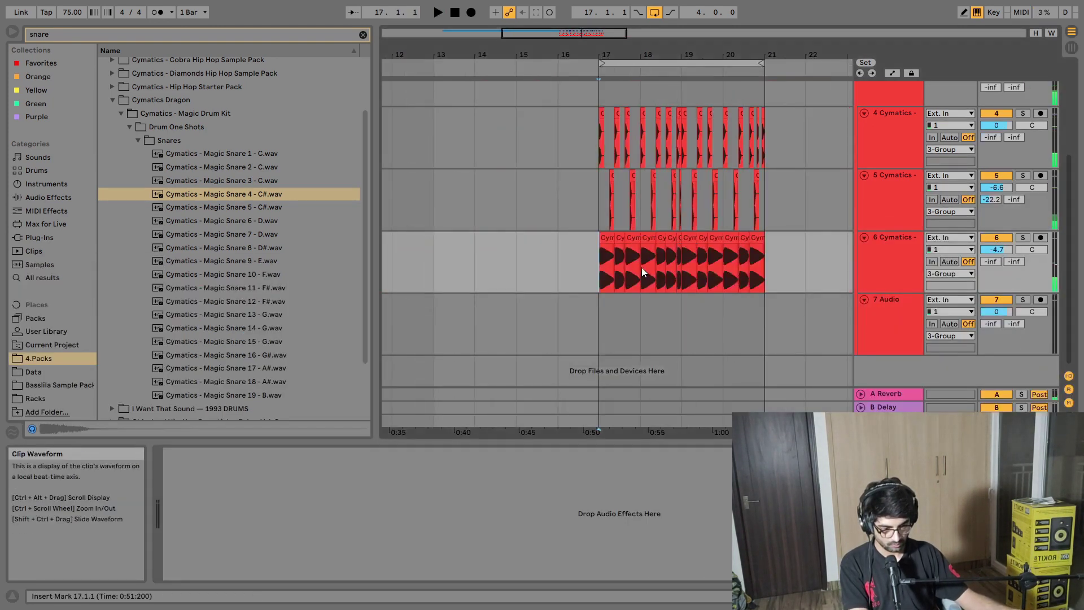
scroll(642, 266, up, 5)
key(space)
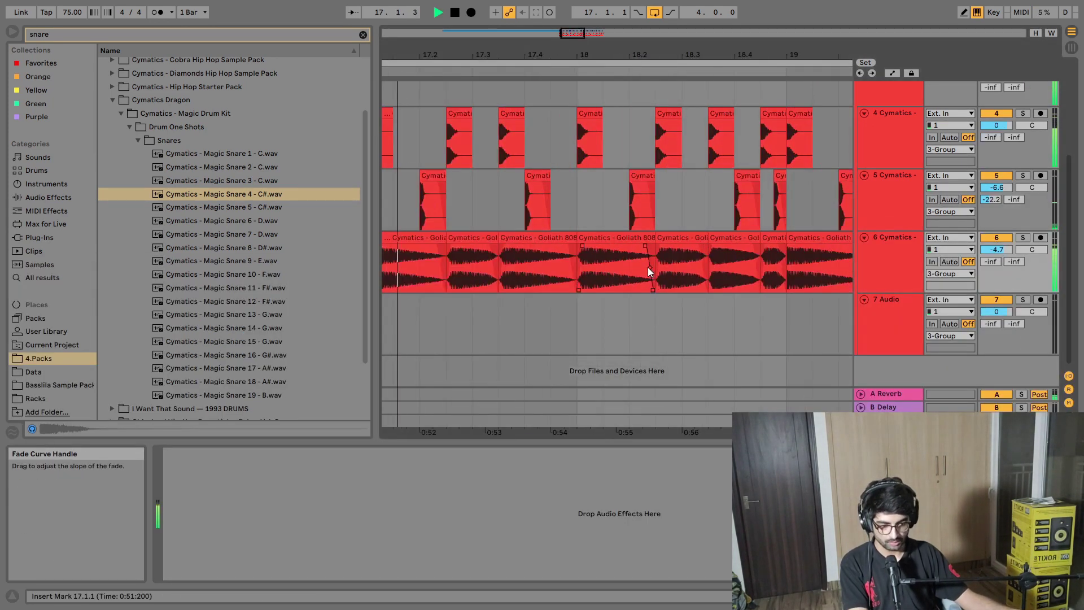
Step: Duplicate the 808 pattern of bars 17 and 18 over bars 19 and 20
click(729, 262)
scroll(730, 262, down, 3)
shift+click(618, 239)
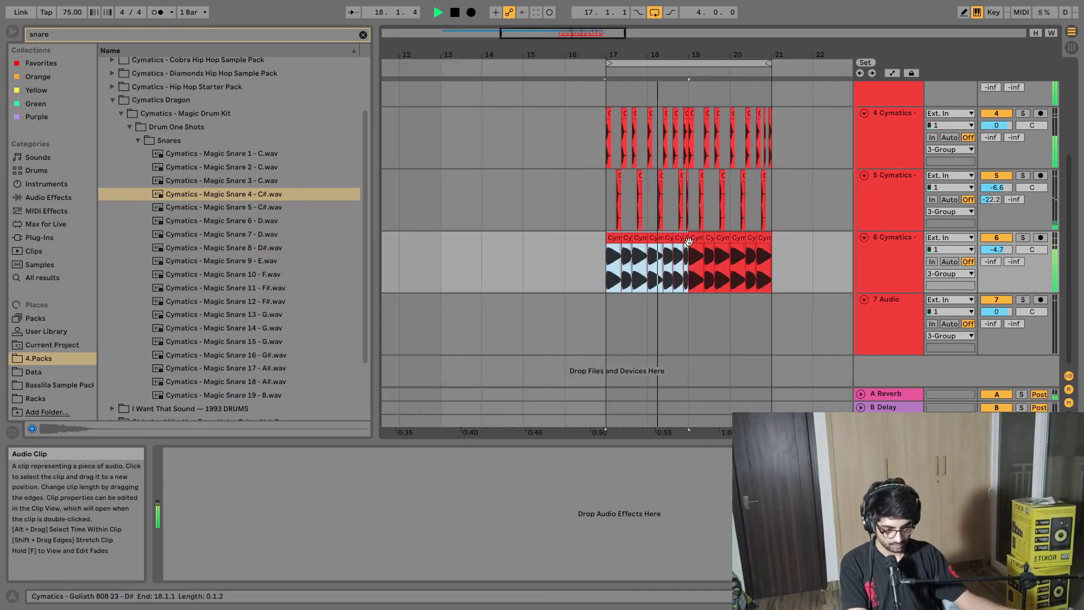
scroll(738, 263, right, 4)
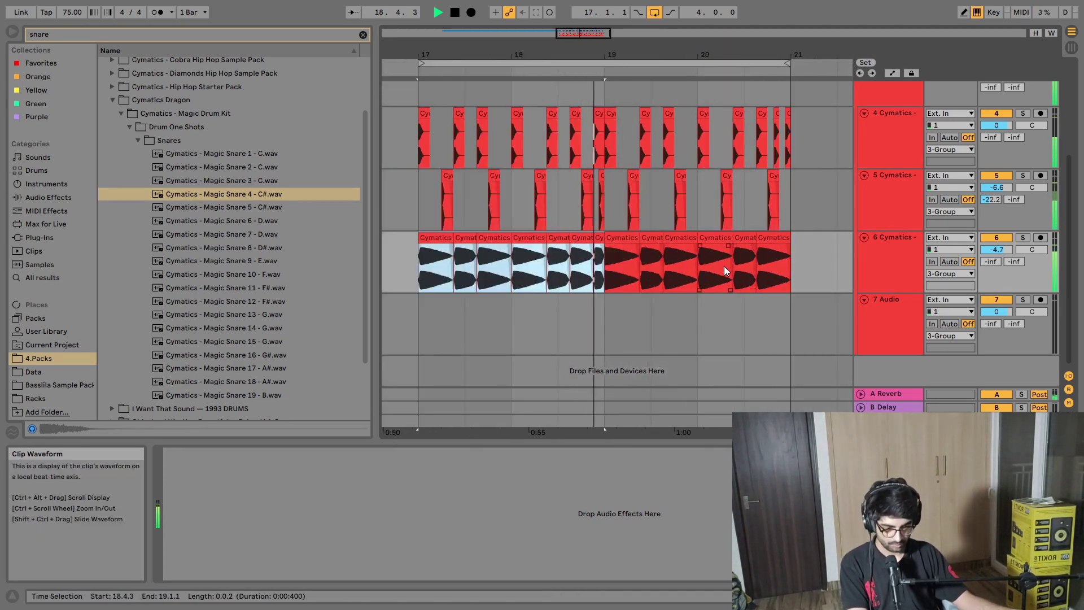
Step: Move the kick and 808 hits at 18.4.3 to 18.4.2 and play the fill from 18.3.3
scroll(587, 266, up, 5)
key(space)
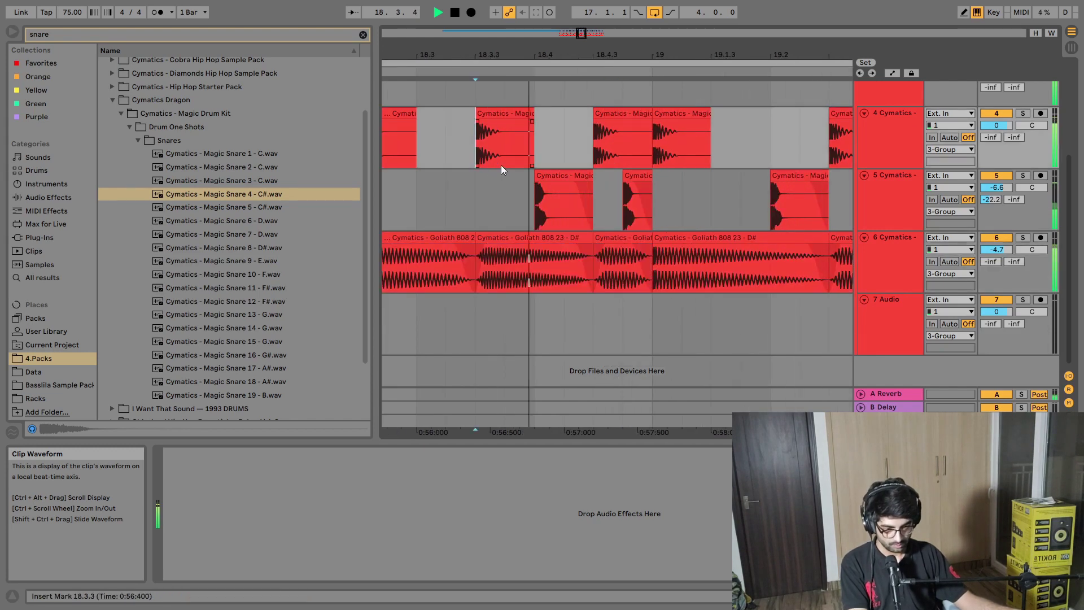
key(ctrl+z)
key(space)
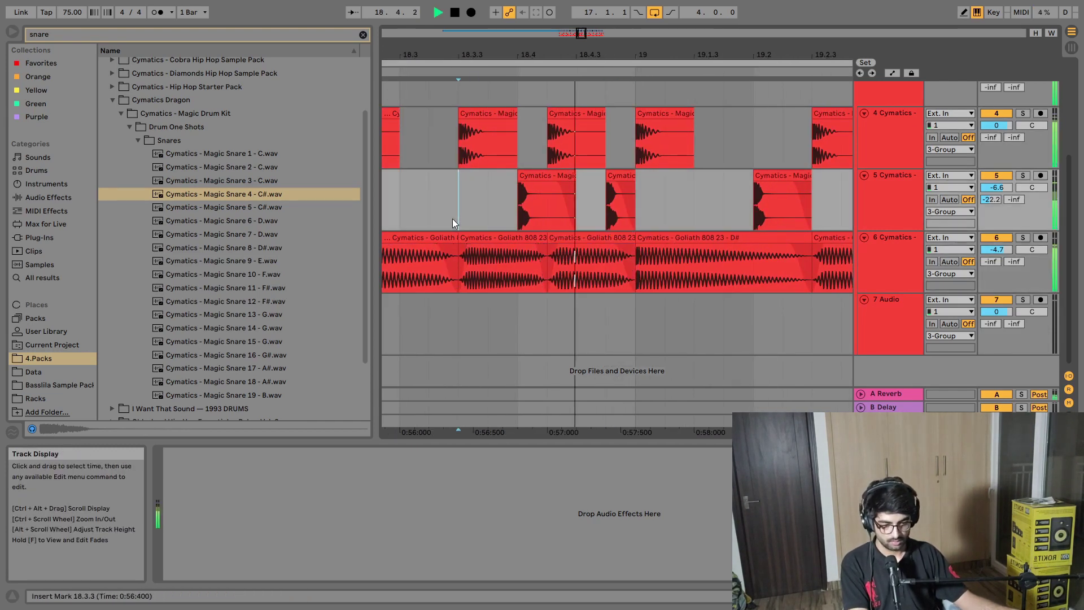
Step: Shorten the 808 at 20.3.3 to end at 20.4.2 and delete the 808 clip at 20.4.3
scroll(468, 215, down, 6)
scroll(395, 264, up, 5)
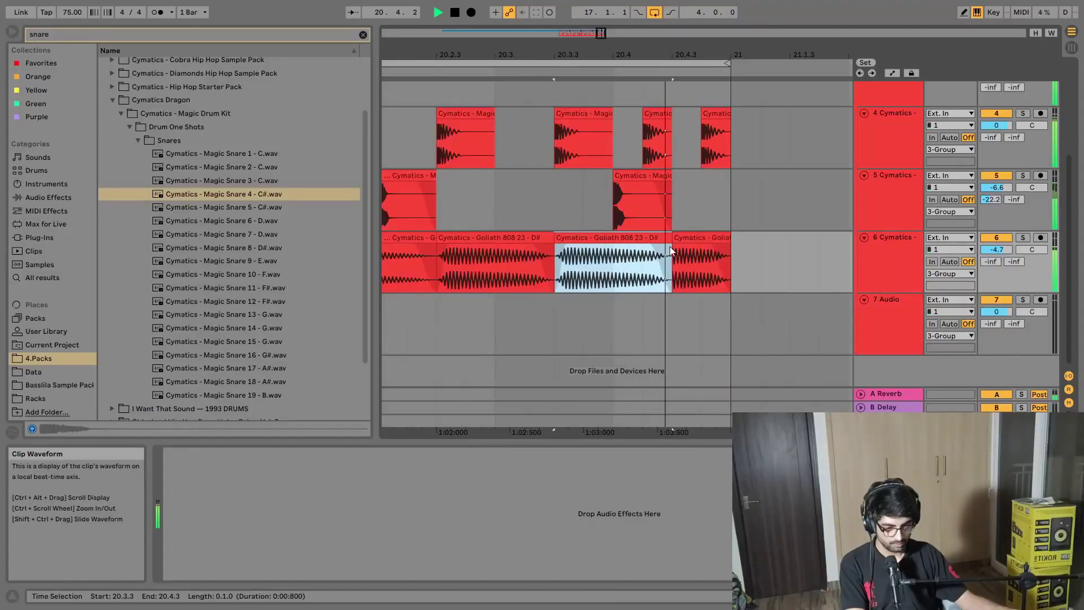
drag(670, 250, 646, 243)
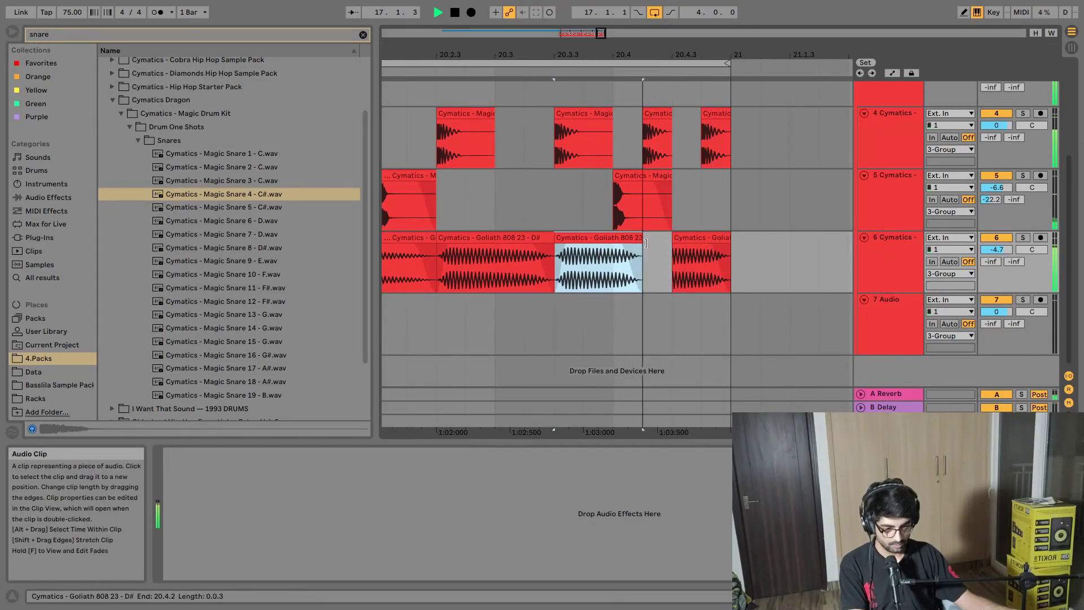
click(656, 252)
click(688, 237)
key(Delete)
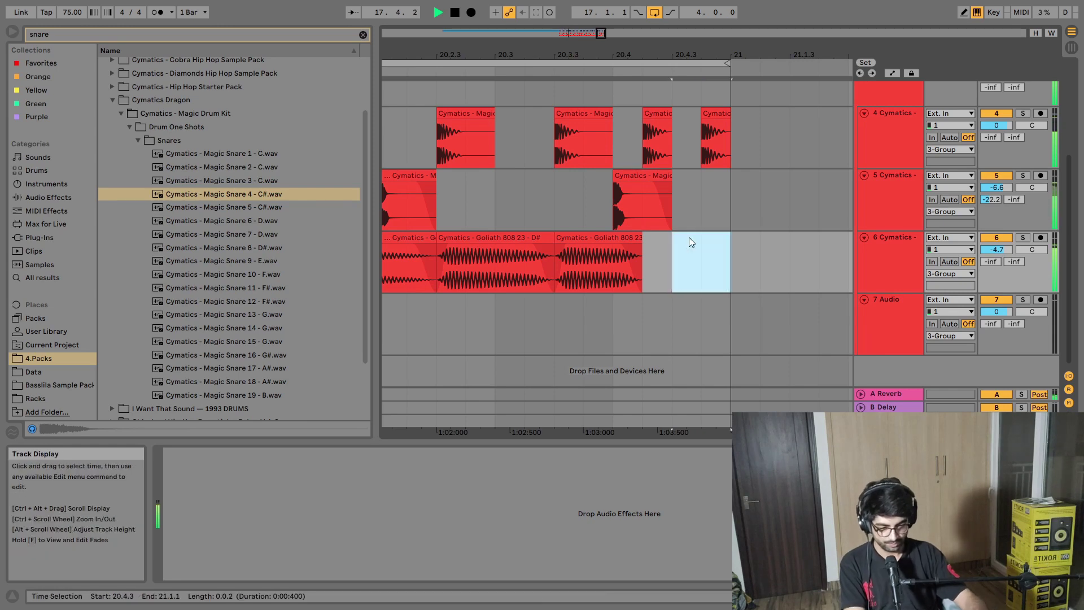
key(space)
Step: Trim the 808 at 20.3.3 to end at 20.4.1 and play the result from 20.3.3
drag(642, 237, 613, 240)
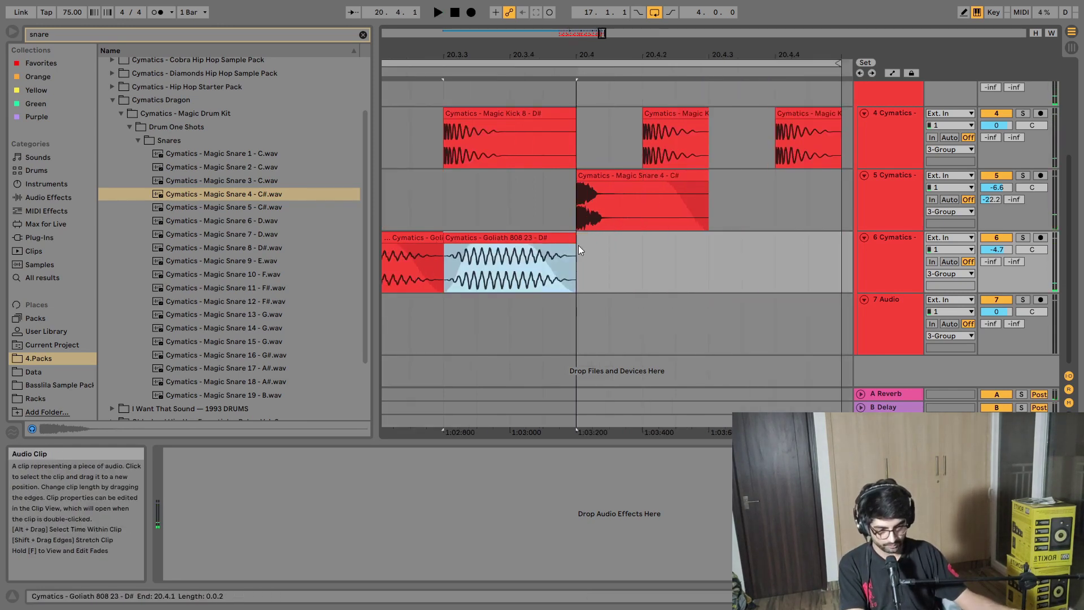
scroll(565, 225, left, 2)
click(506, 212)
key(space)
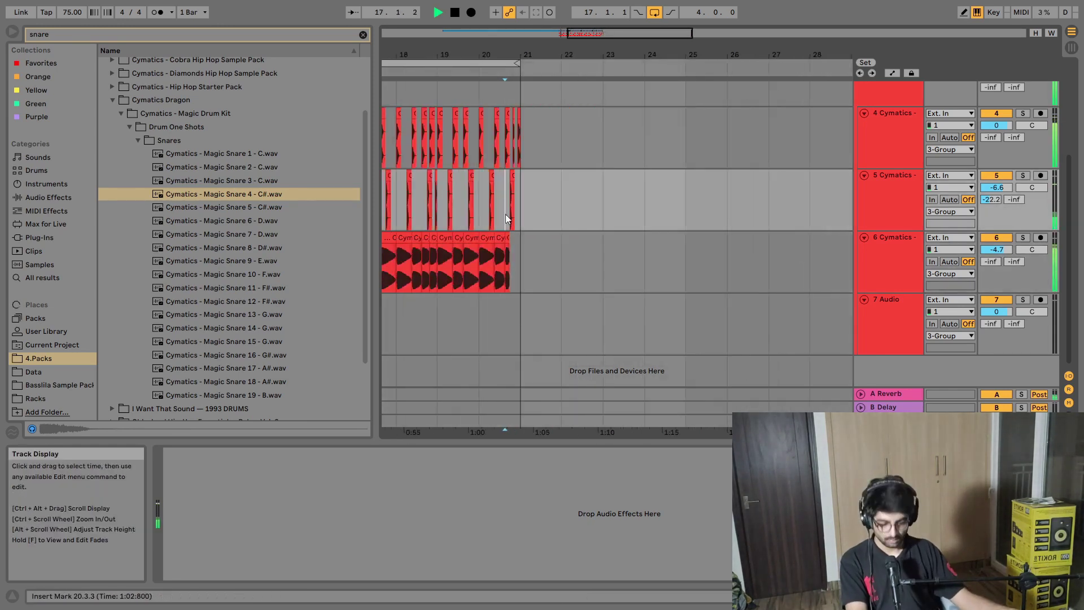
Step: Shorten the 808s at 17.3.3 and 19.3.3 to end at 17.4.1 and 19.4.1, and play the loop
scroll(506, 214, down, 5)
scroll(501, 216, up, 3)
click(599, 266)
scroll(666, 270, up, 3)
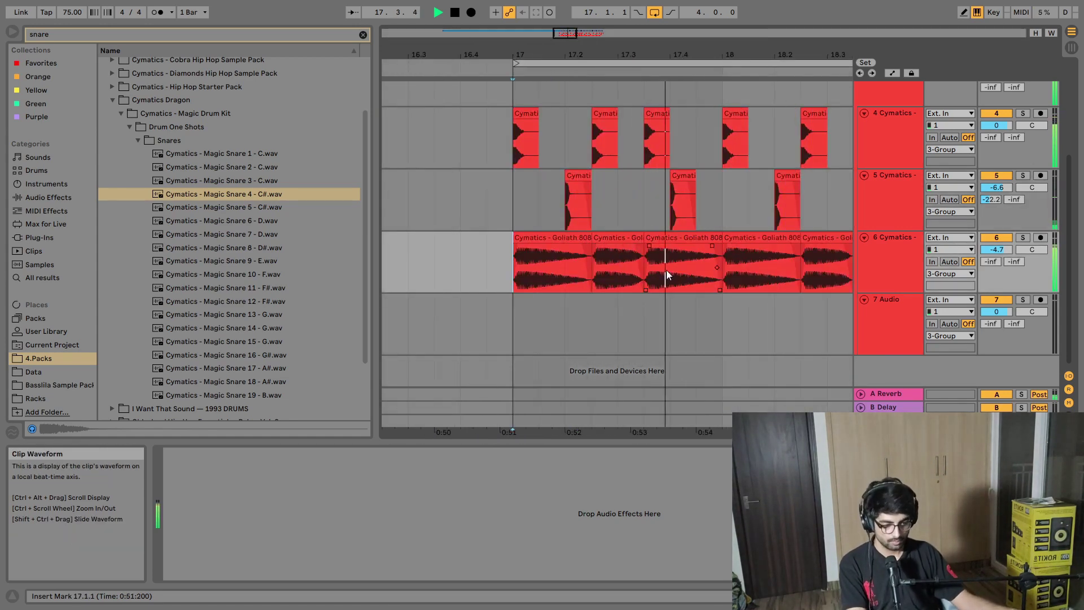
drag(723, 249, 671, 249)
key(Delete)
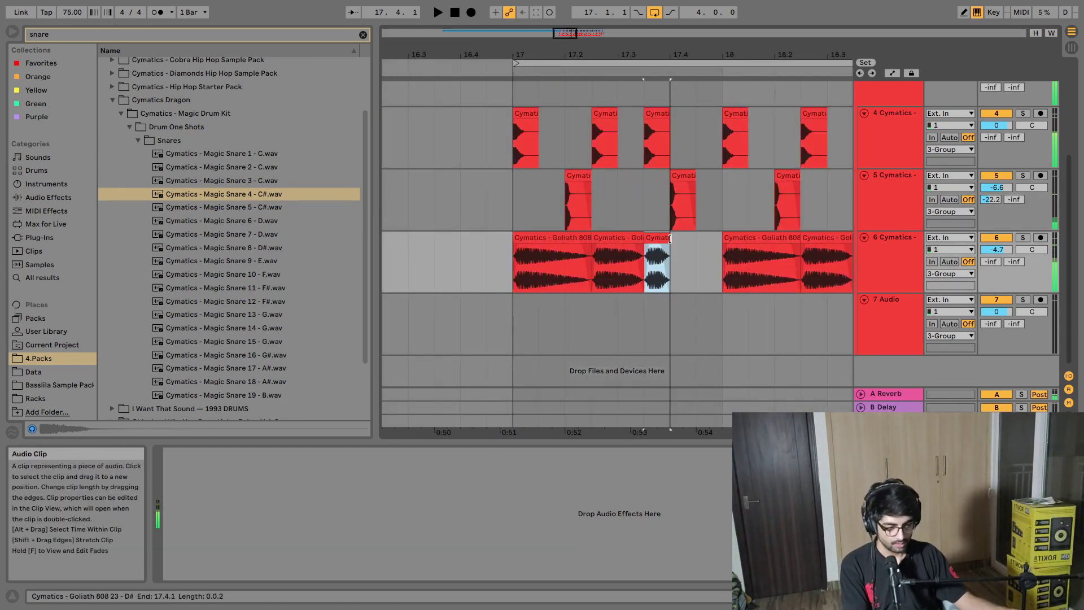
click(502, 217)
scroll(501, 218, down, 3)
click(818, 263)
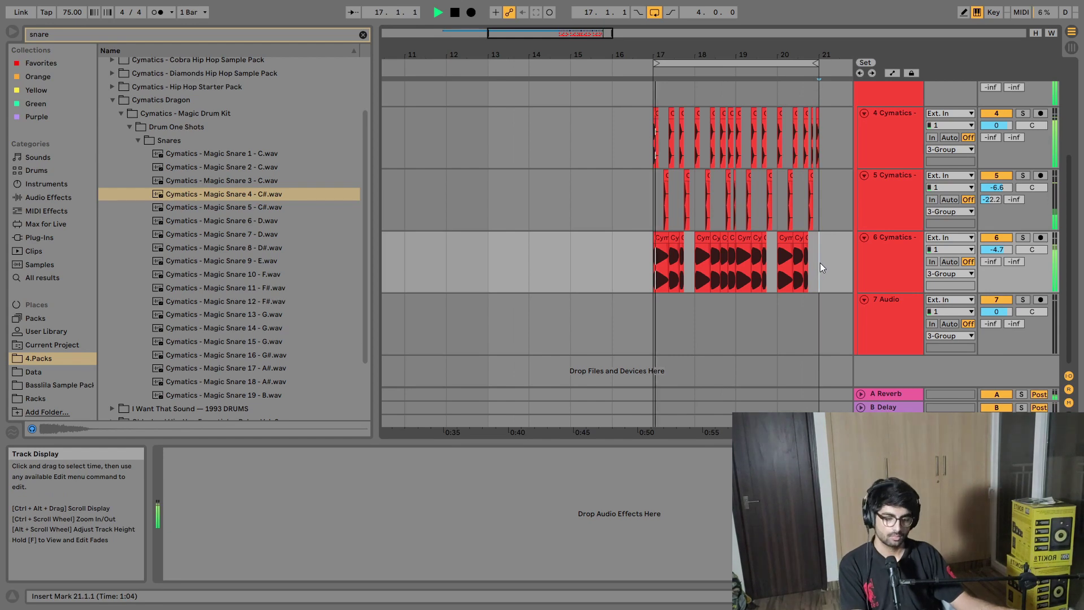
key(space)
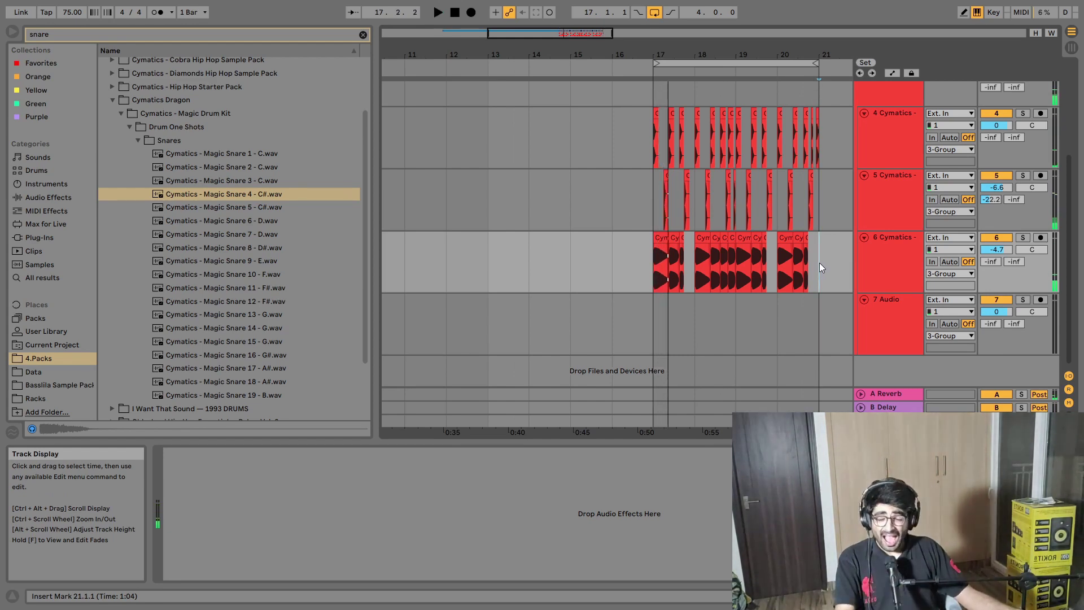
Step: Select the empty audio track below the 808 and clear the snare search from the sample browser
click(878, 318)
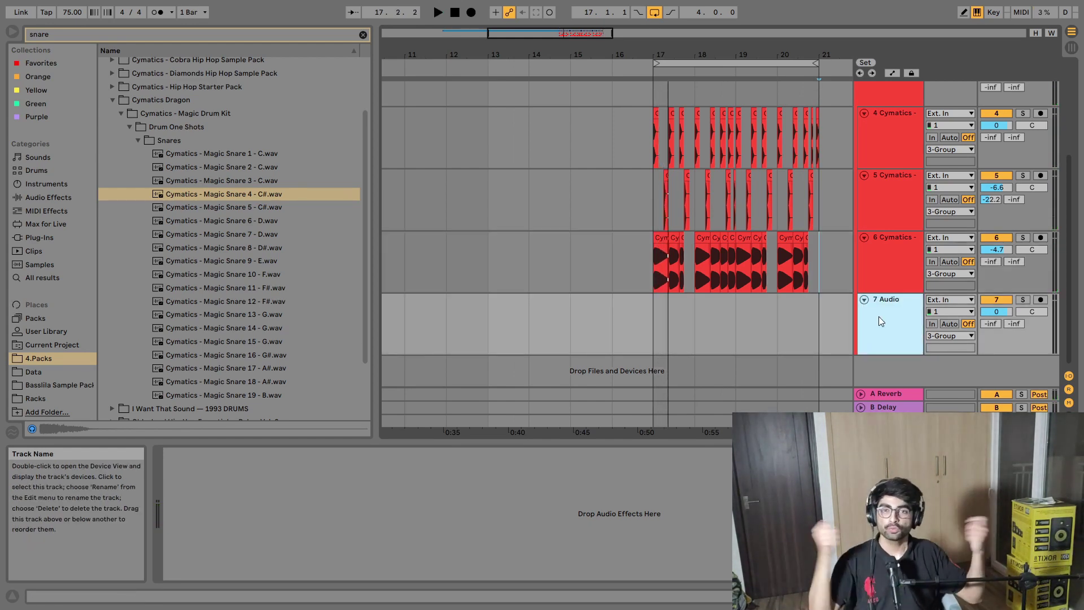
click(102, 36)
click(137, 141)
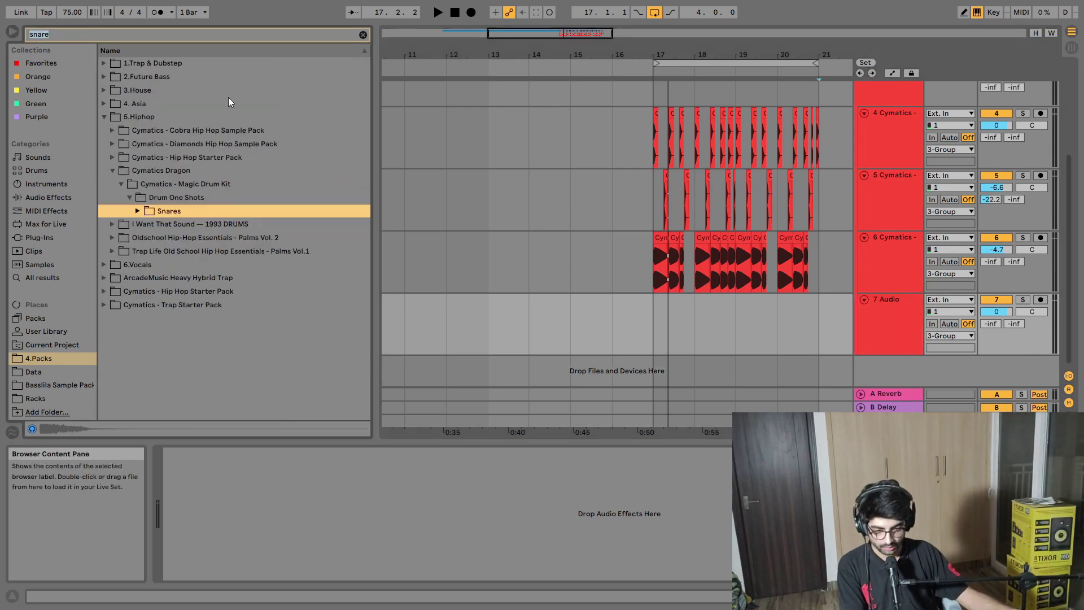
click(363, 35)
click(240, 249)
Step: Find Cymatics - Magic Closed Hihat 9 in the Magic Drum Kit hats and place it at 17.1.1 on the empty audio track
scroll(232, 232, down, 1)
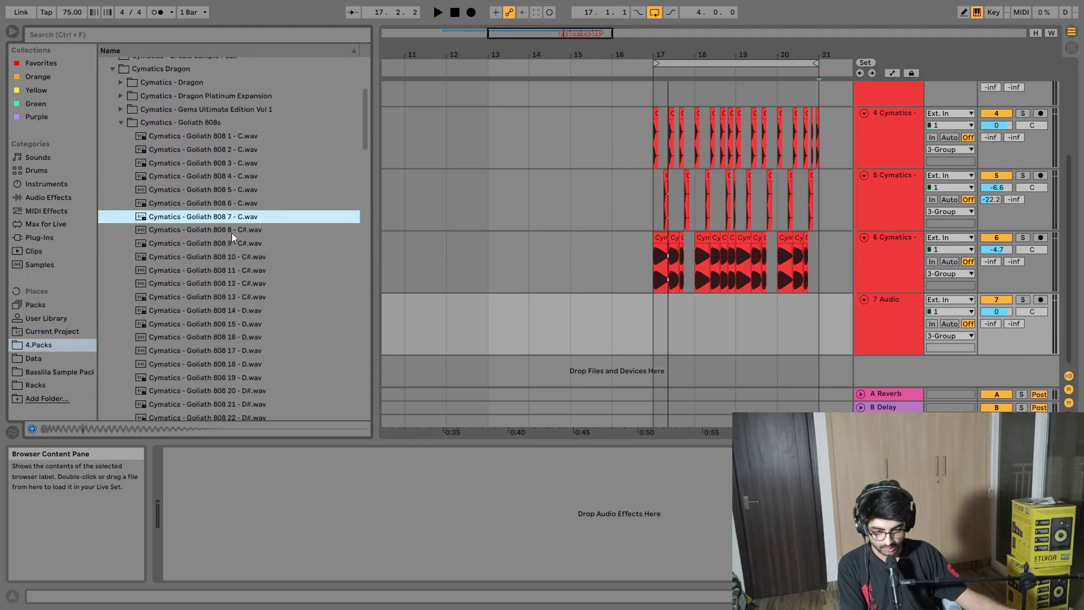
key(Down)
key(Down)
key(Down)
key(Down)
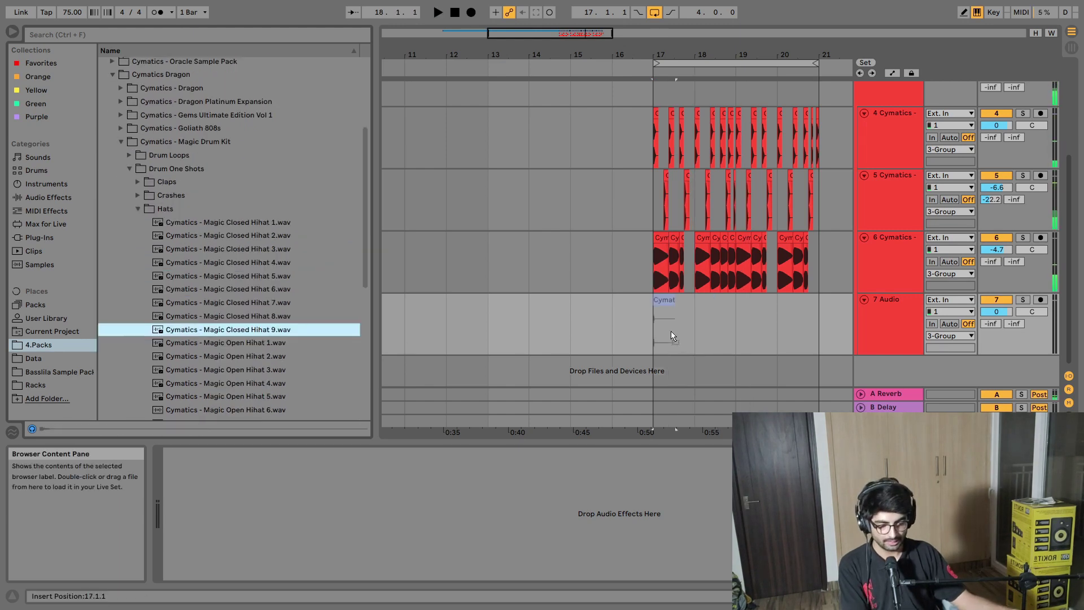
drag(671, 330, 663, 320)
key(z)
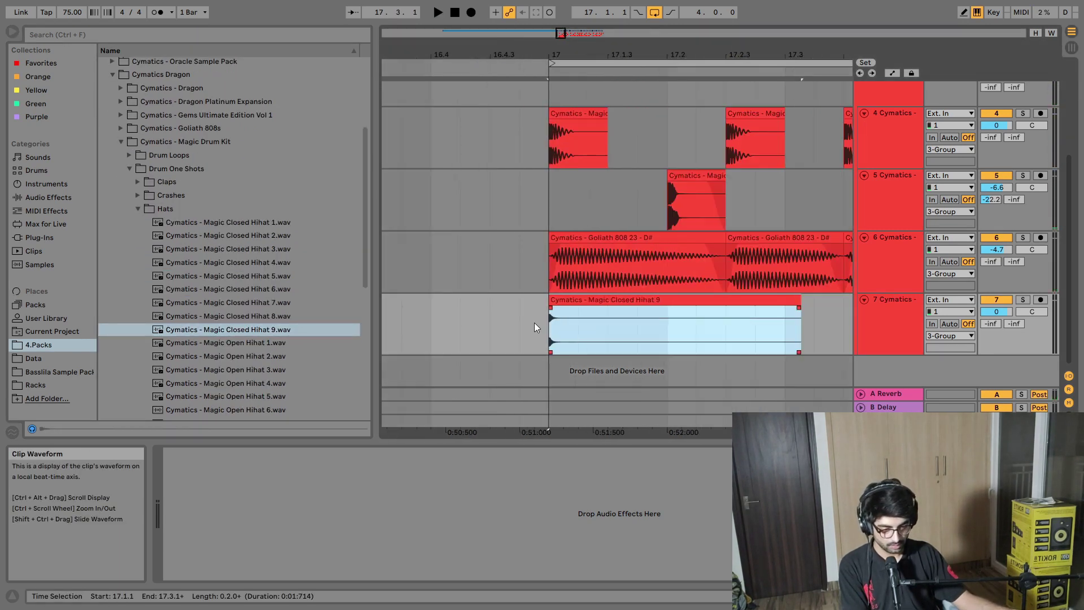
right_click(489, 322)
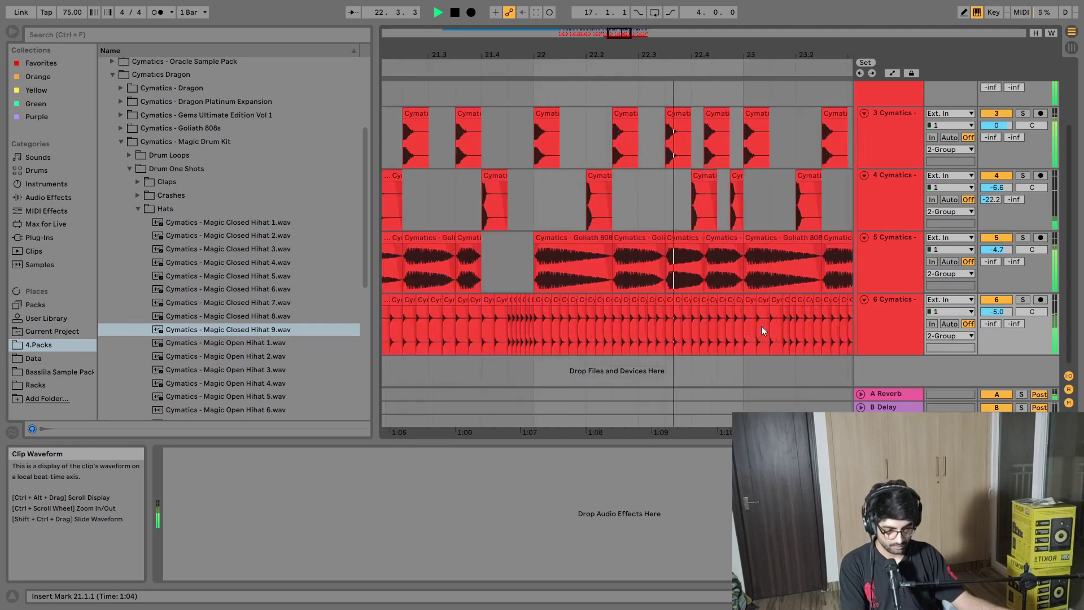
Step: Stop playback and examine the individual hi-hat clips and rolls across bars 21 and 22
key(space)
click(494, 305)
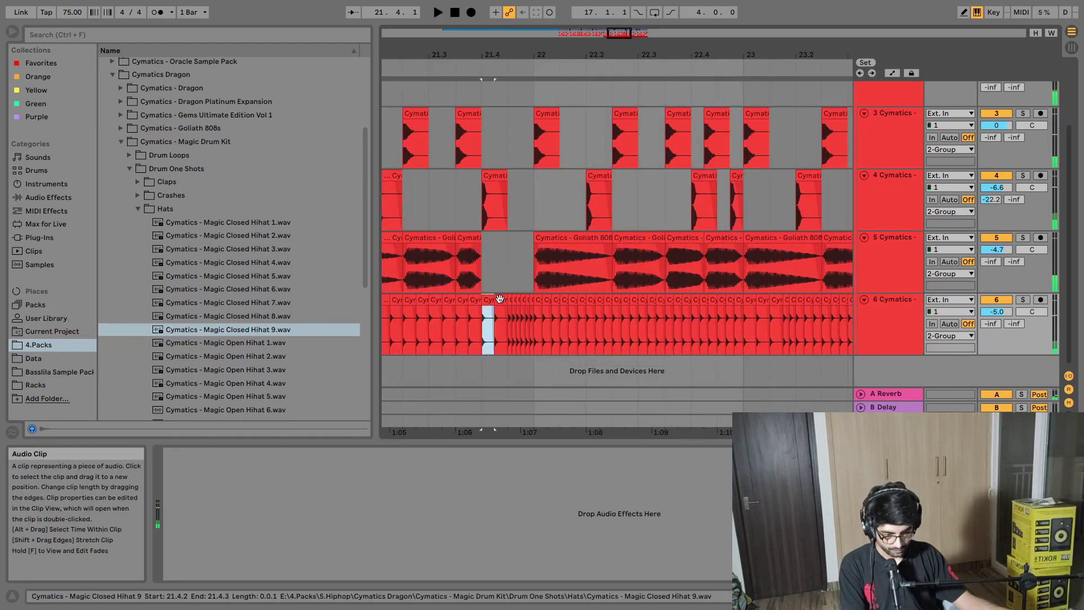
click(530, 306)
click(544, 300)
drag(543, 301, 570, 300)
key(Right)
key(Right)
key(Right)
key(Right)
key(Right)
key(Right)
key(Right)
key(Right)
key(Right)
key(Right)
key(Right)
key(Right)
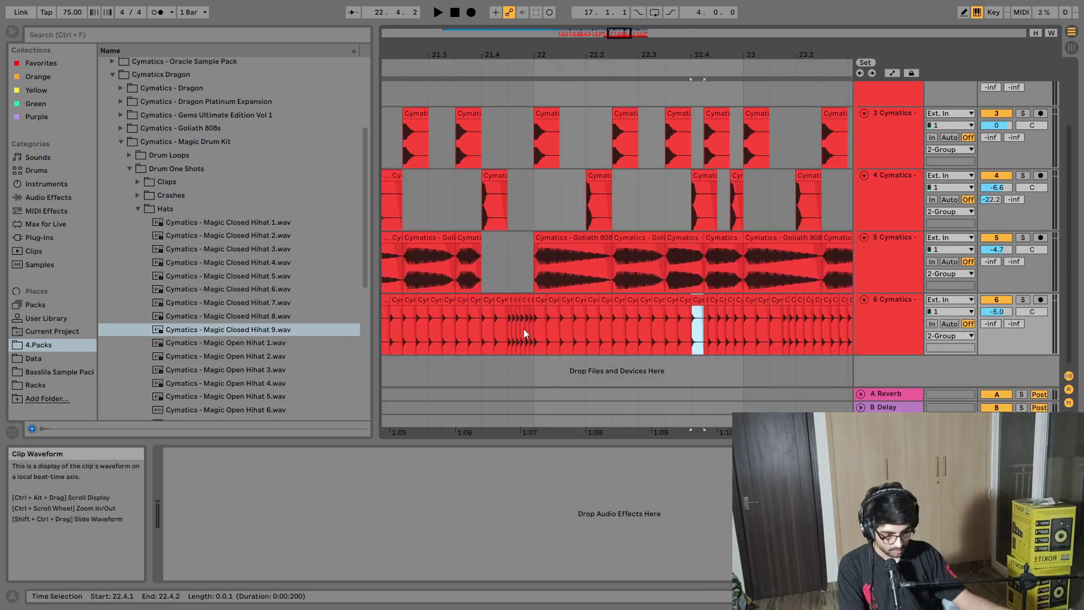
Step: Play the full drum pattern with the hi-hats from 21.1.1 and check the hat rolls
scroll(412, 330, down, 3)
scroll(567, 327, down, 3)
click(567, 331)
key(space)
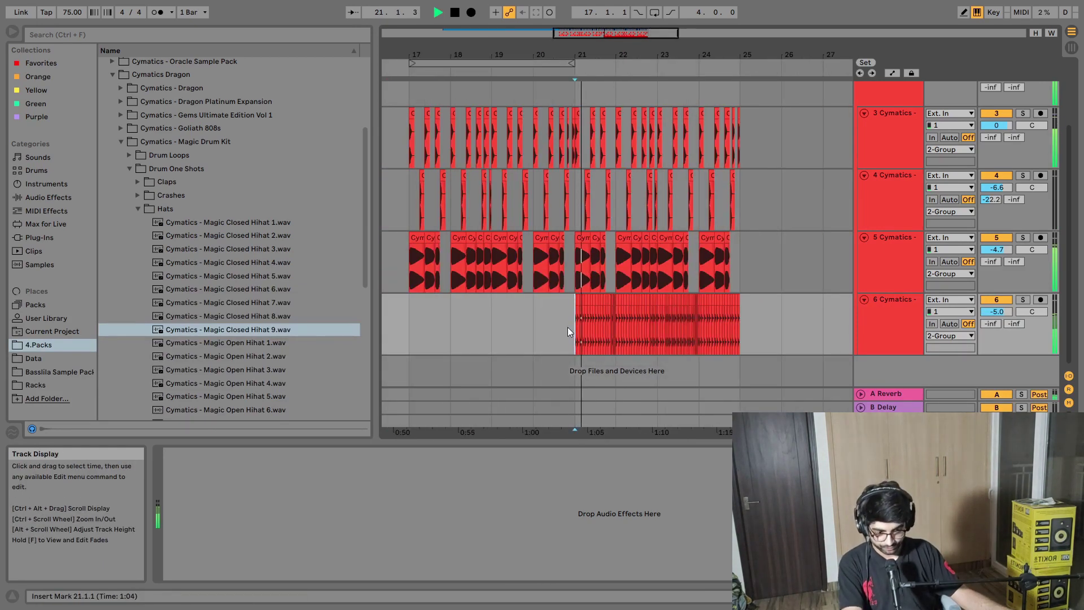
scroll(567, 327, up, 5)
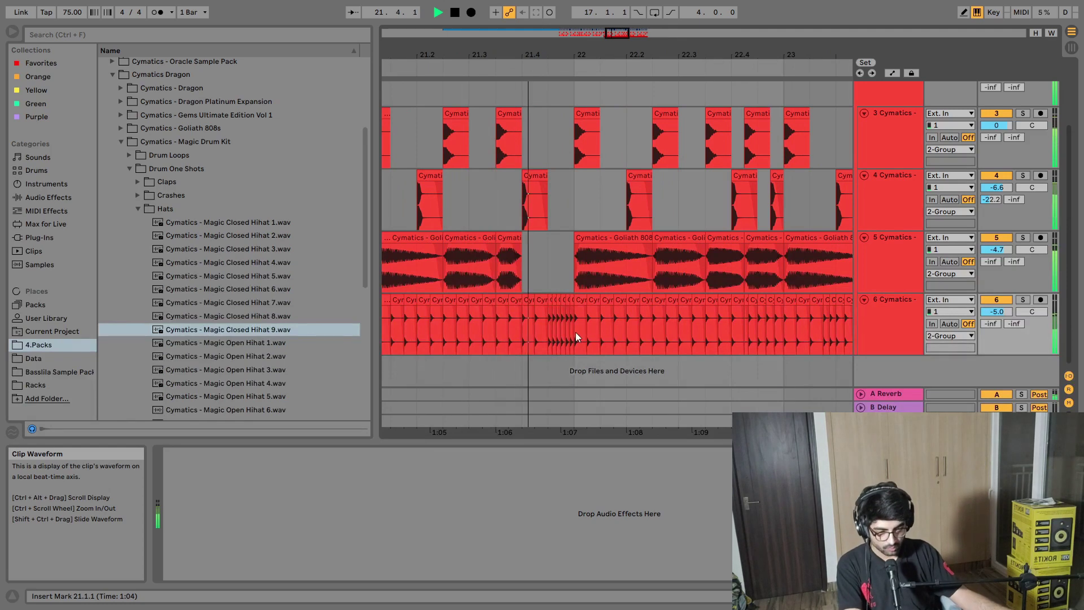
scroll(576, 335, down, 5)
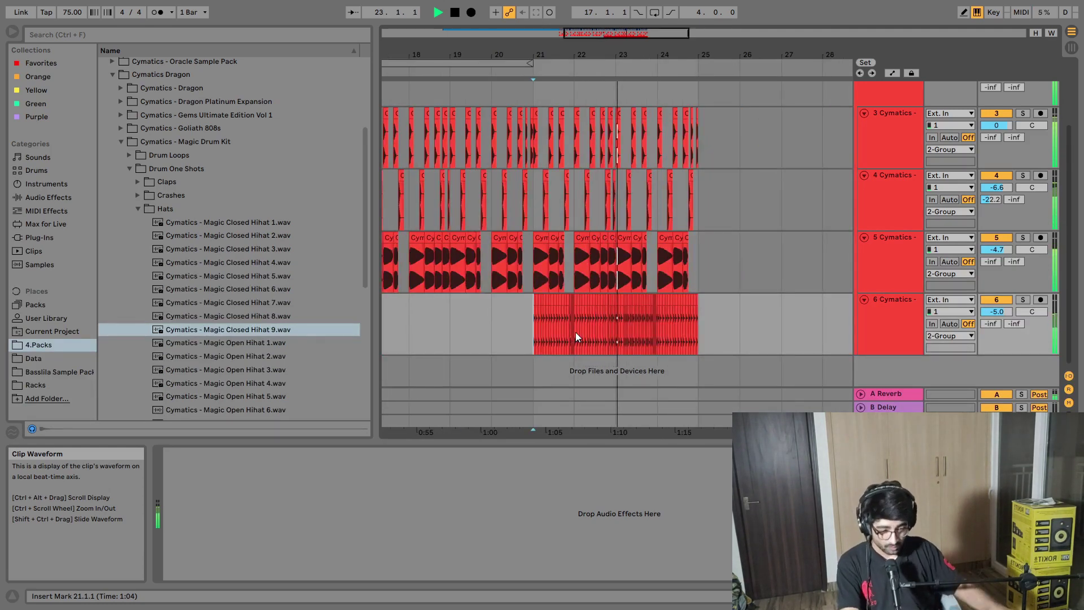
Step: Add a new audio track below the Tunak Tunak Tun track and place the insert mark at 11.1.1 in the original song clip
scroll(565, 254, up, 5)
scroll(565, 254, left, 6)
click(557, 174)
key(space)
scroll(530, 186, down, 5)
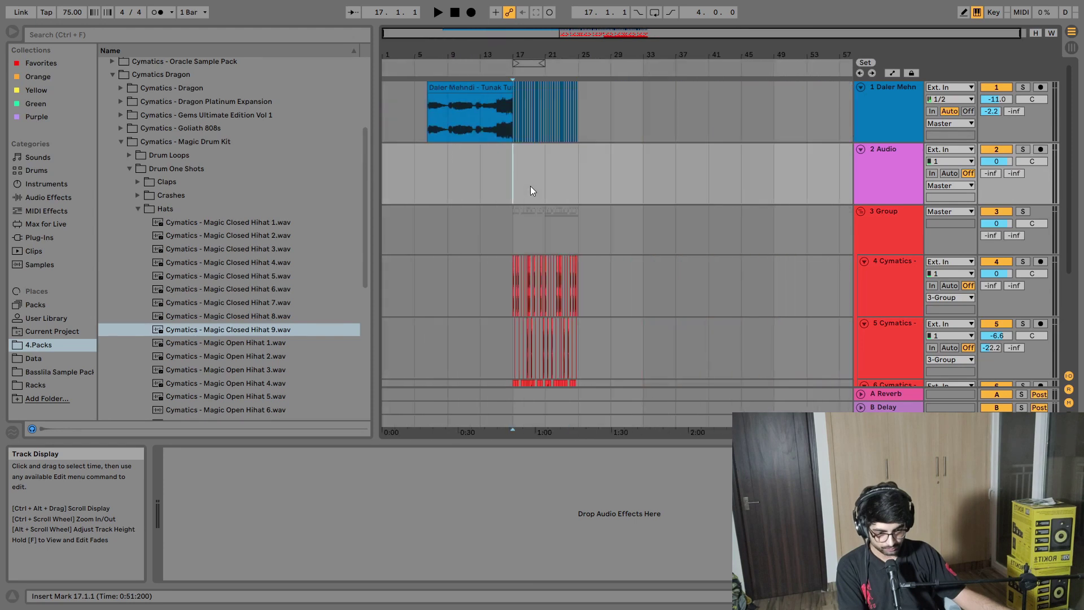
scroll(510, 168, up, 8)
click(622, 114)
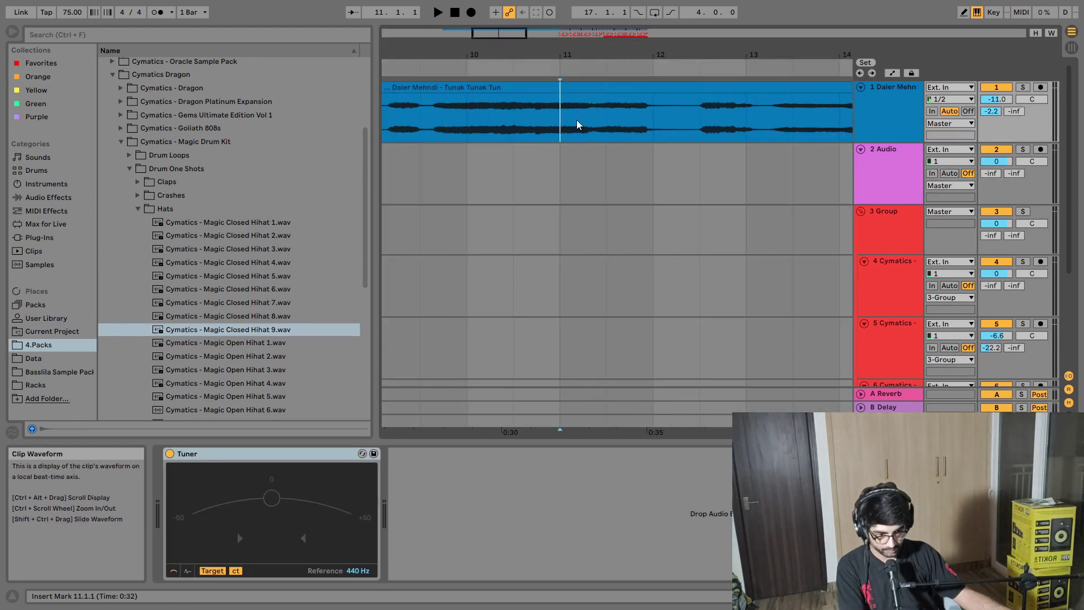
Step: Play the original song from 11.1.1 and select the slice from 12.3.1 to 12.4.3
key(space)
scroll(682, 127, up, 3)
click(662, 130)
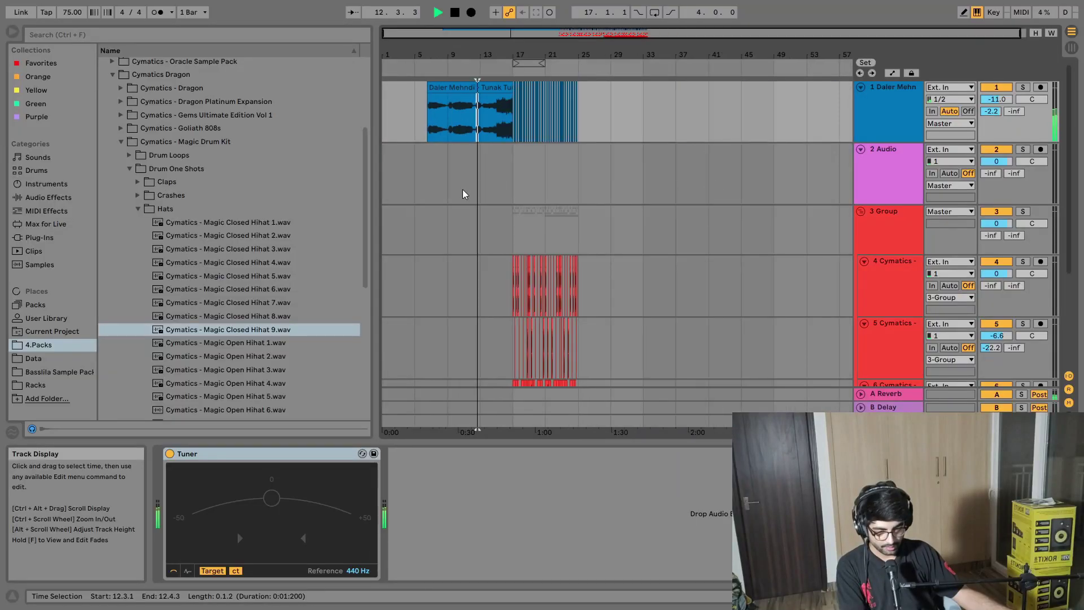
Step: Place the slice on the second track, transposed -2 st with a fade-in, and trim its end to 21.1.1
scroll(532, 197, up, 3)
click(729, 181)
scroll(714, 190, down, 3)
key(space)
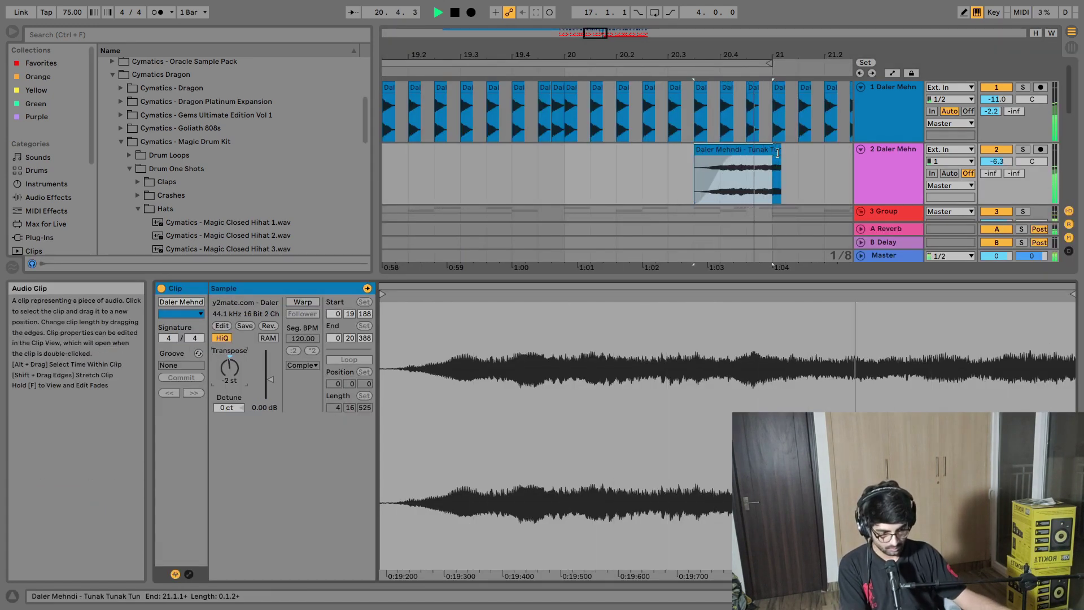
drag(777, 152, 755, 152)
Step: Play the beat from 17.1.1 and check the longer song slice at 20.3.1 on the first track
scroll(757, 153, up, 3)
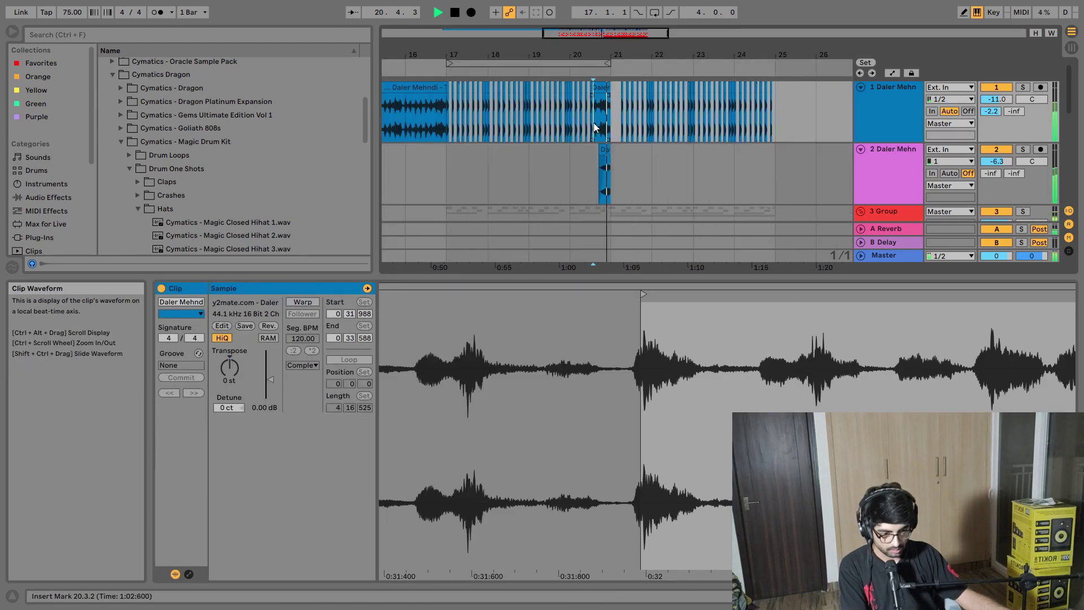
click(454, 165)
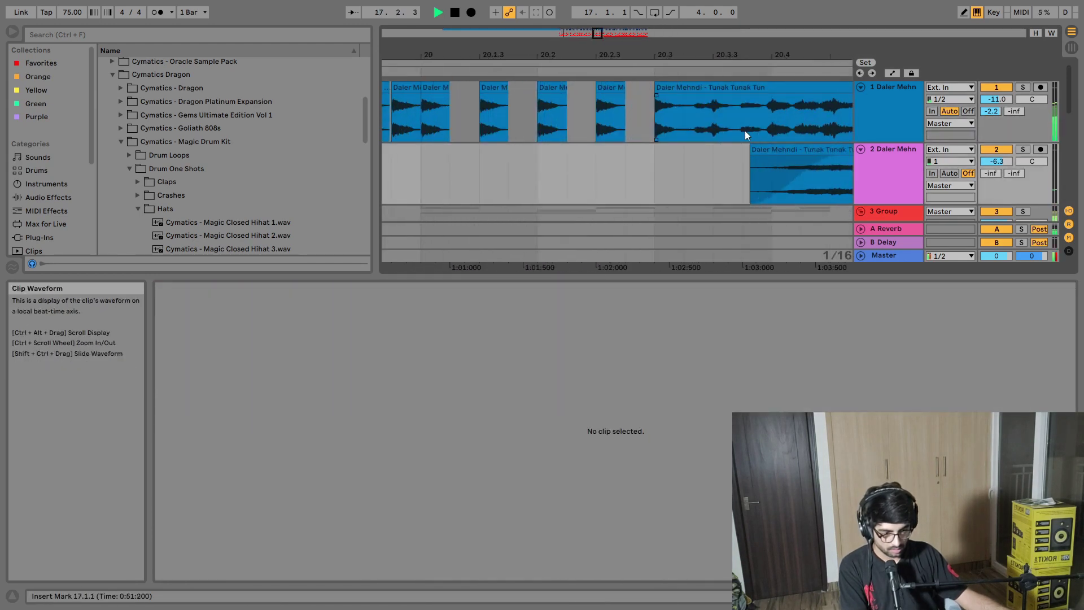
click(744, 131)
scroll(690, 123, down, 3)
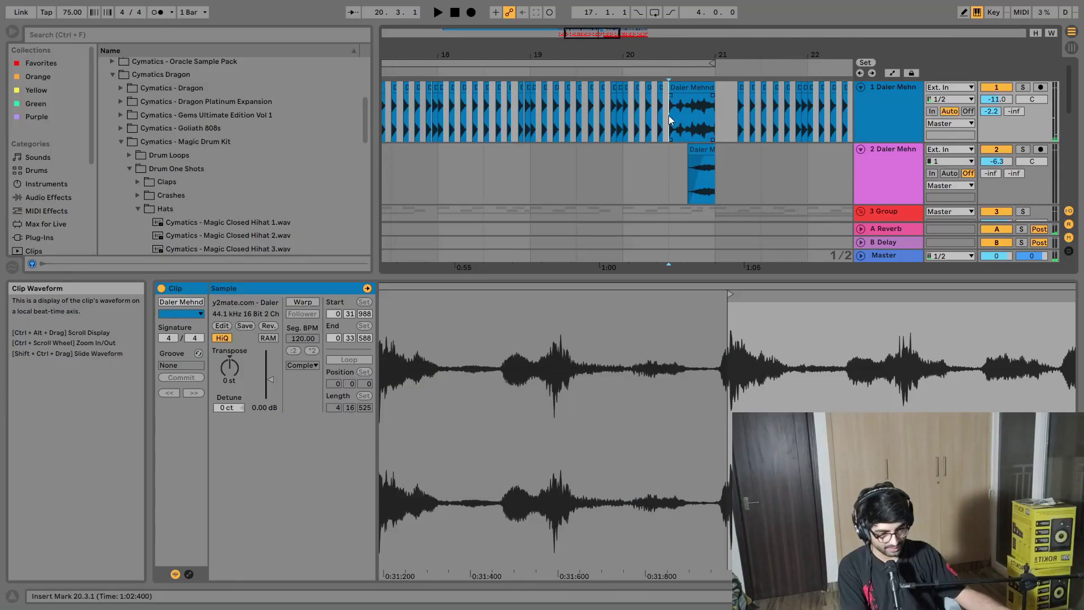
click(669, 115)
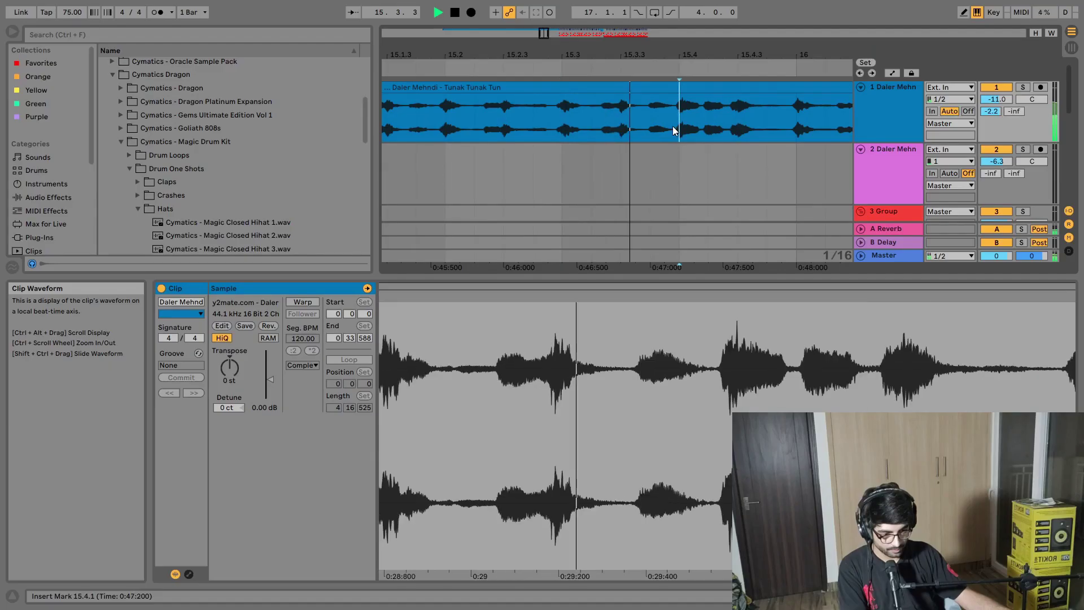
Step: Copy the original song from 15.4.1 to 16.1.1 and try pasting it at 20.3.1 on the first track
drag(678, 125, 787, 124)
scroll(787, 124, down, 5)
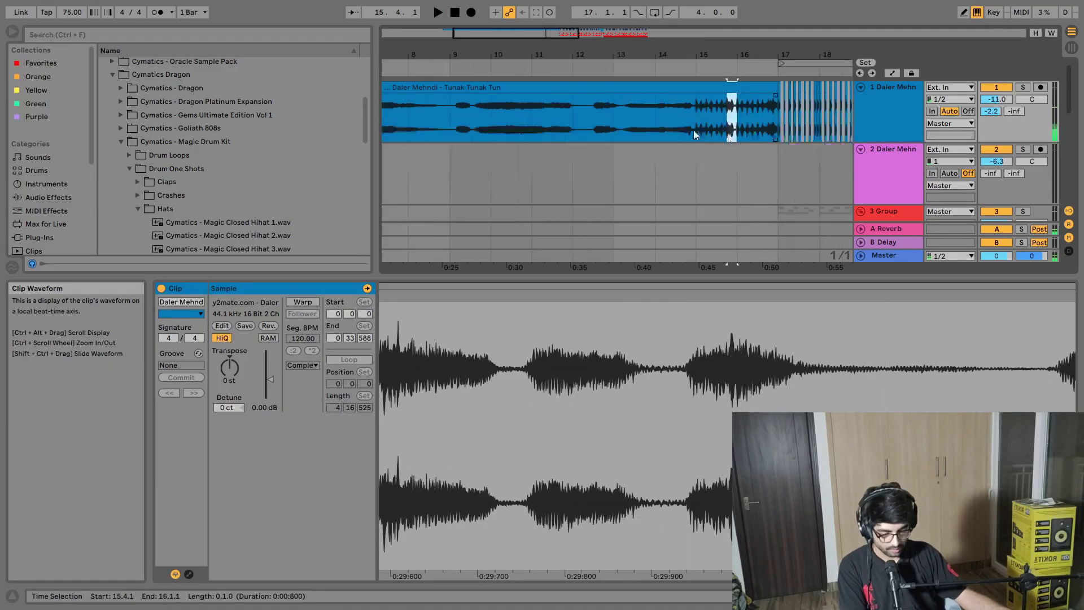
scroll(689, 127, up, 3)
click(687, 125)
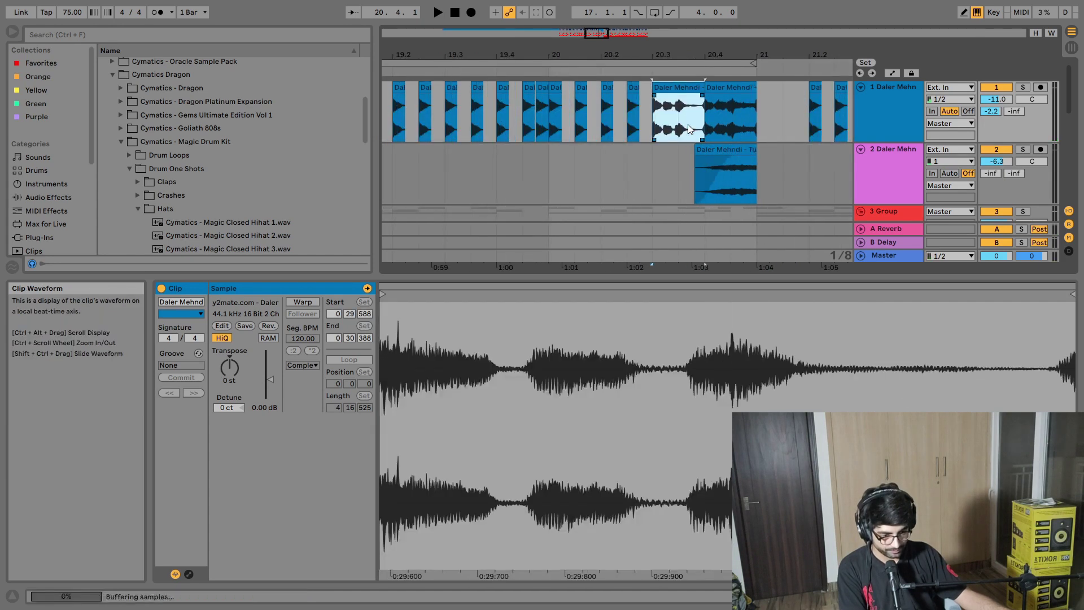
key(ctrl+z)
Step: Place the copied slice at 20.4.1 on the first track and play it from 20.3.1
scroll(690, 127, up, 2)
click(692, 127)
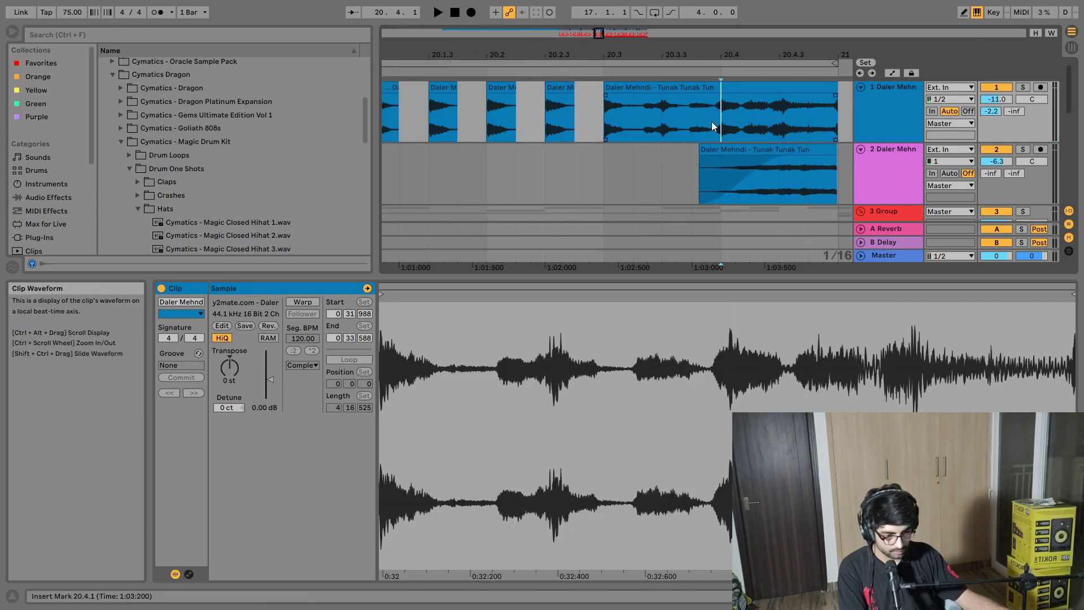
key(ctrl+y)
scroll(717, 126, down, 1)
click(689, 117)
key(space)
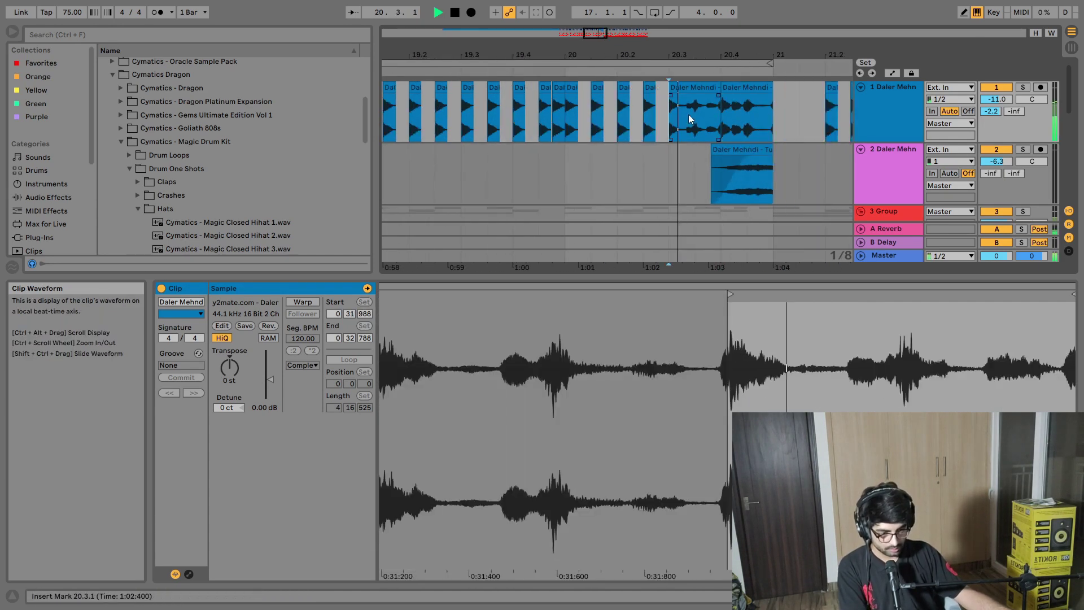
Step: Replace the long slice at 20.3.1 with the regular chops and play the pattern from 17.1.1
drag(718, 113, 573, 124)
scroll(695, 104, up, 2)
click(648, 86)
key(space)
key(ctrl+z)
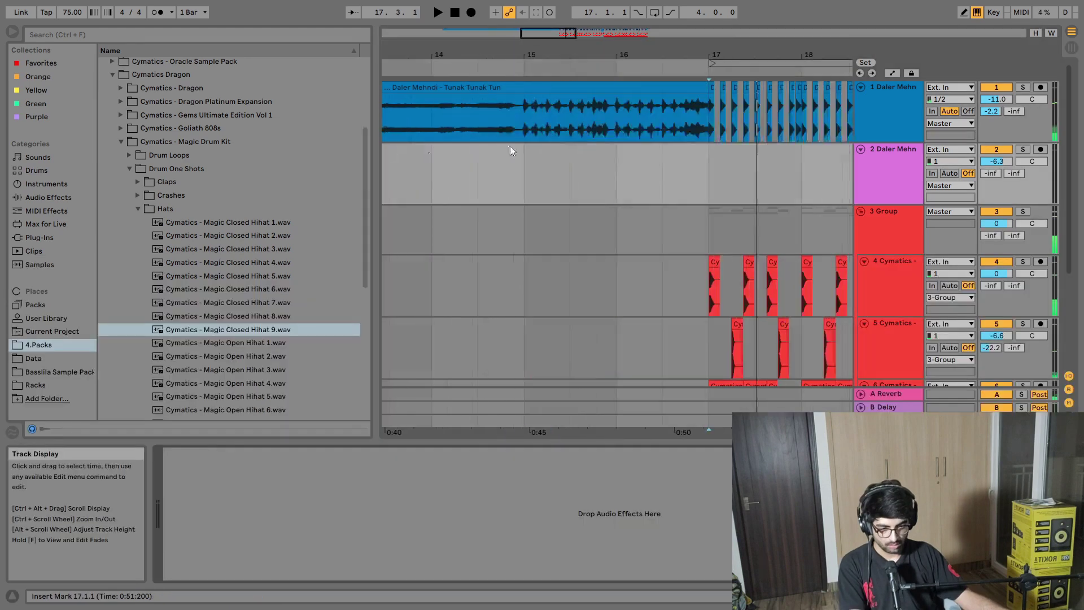
Step: Audition the original song between bars 10 and 14 and check its notes in the Tuner
scroll(497, 141, left, 5)
click(480, 133)
key(space)
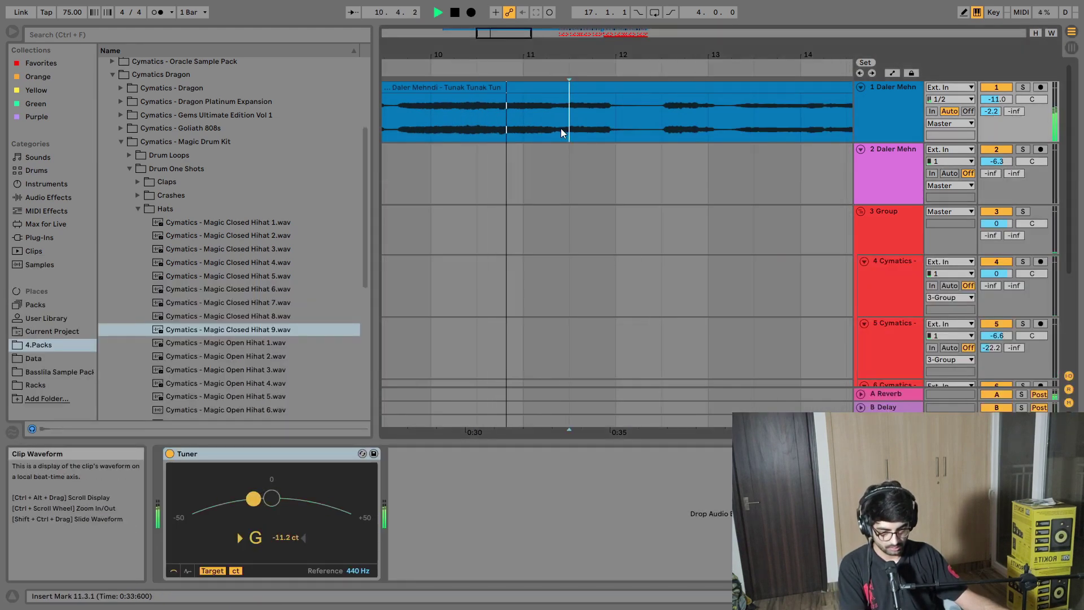
click(729, 128)
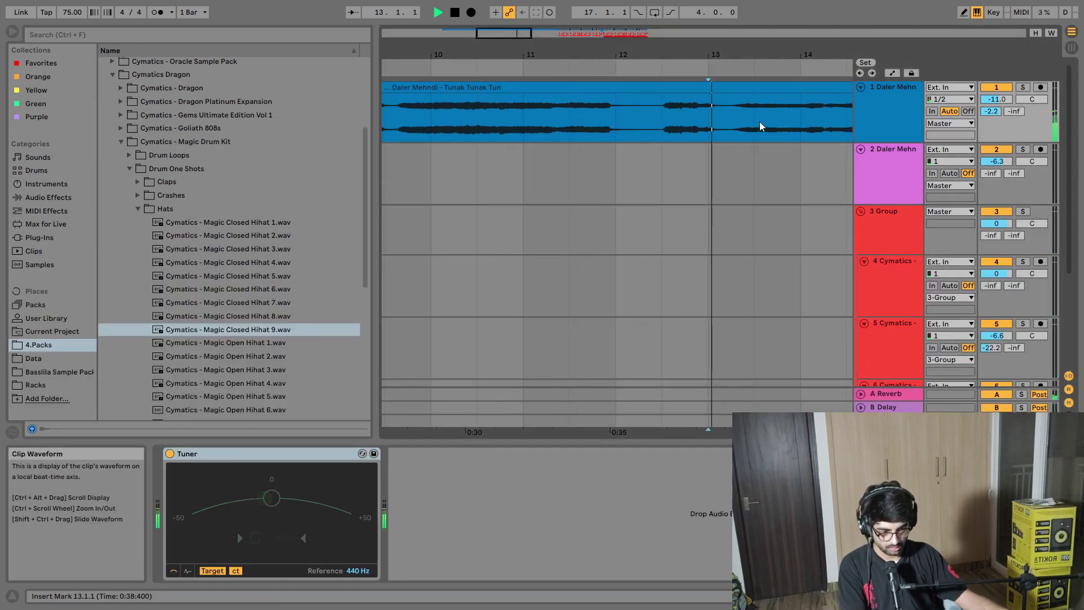
click(775, 128)
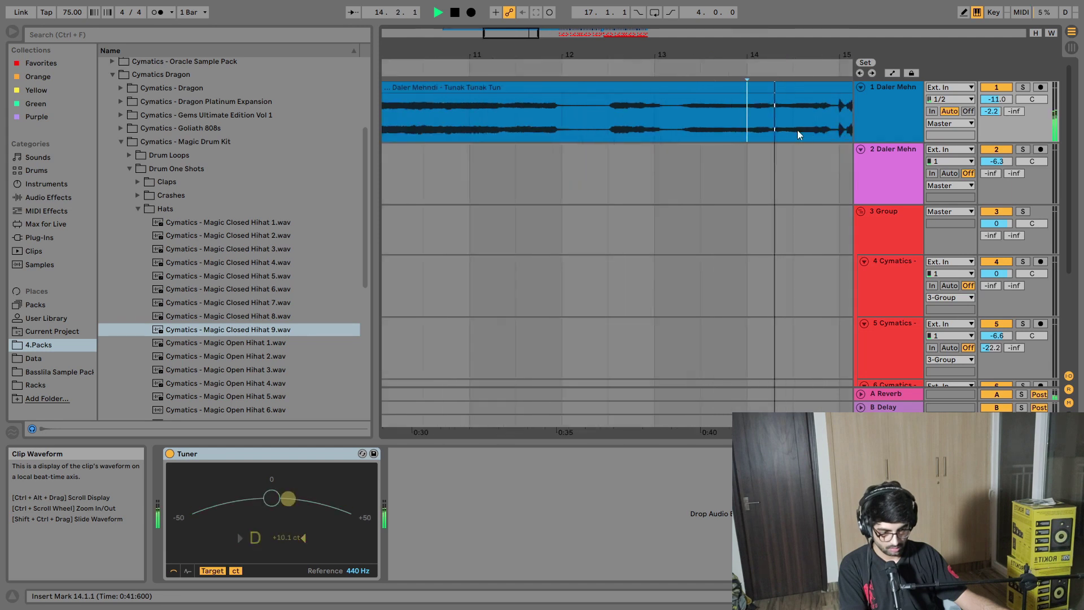
key(space)
Step: Audition the original song after 14.1.1 and select the section from 14.3.1 to 14.4.1 for a new slice
scroll(811, 128, up, 3)
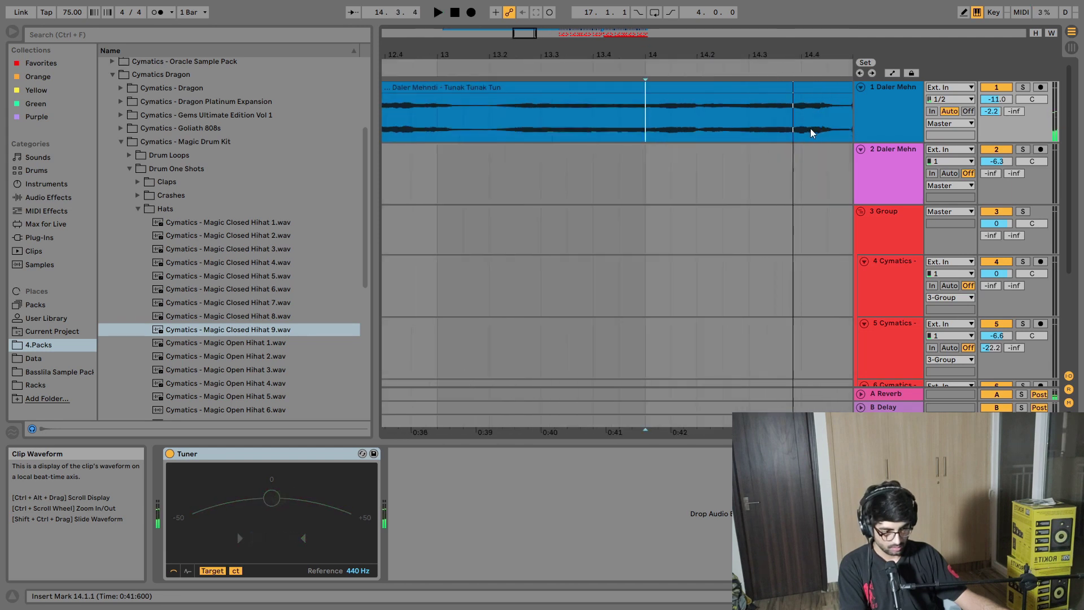
key(space)
drag(796, 127, 823, 127)
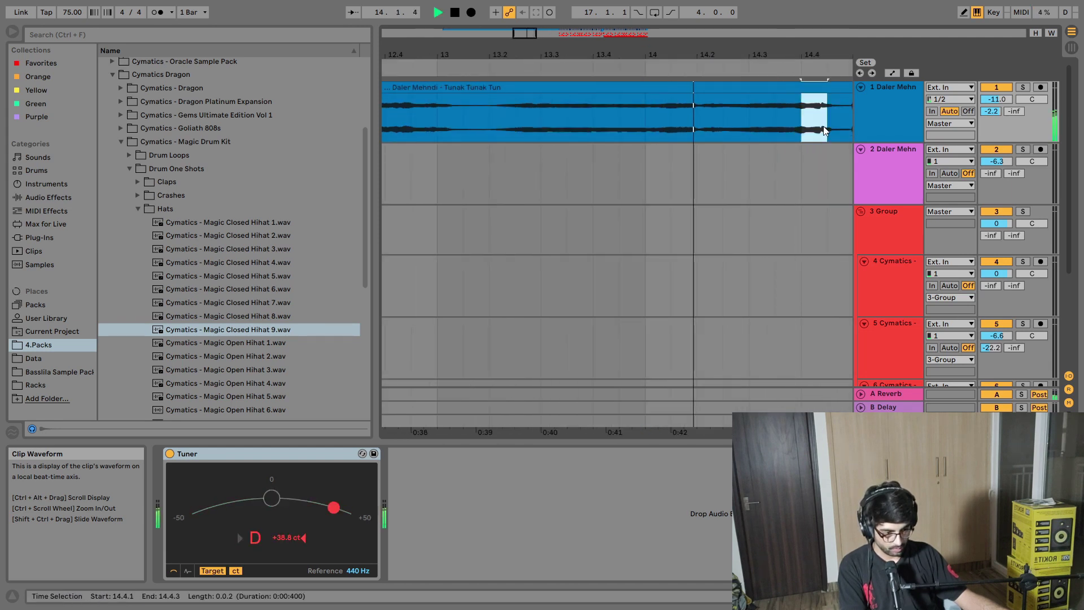
click(749, 127)
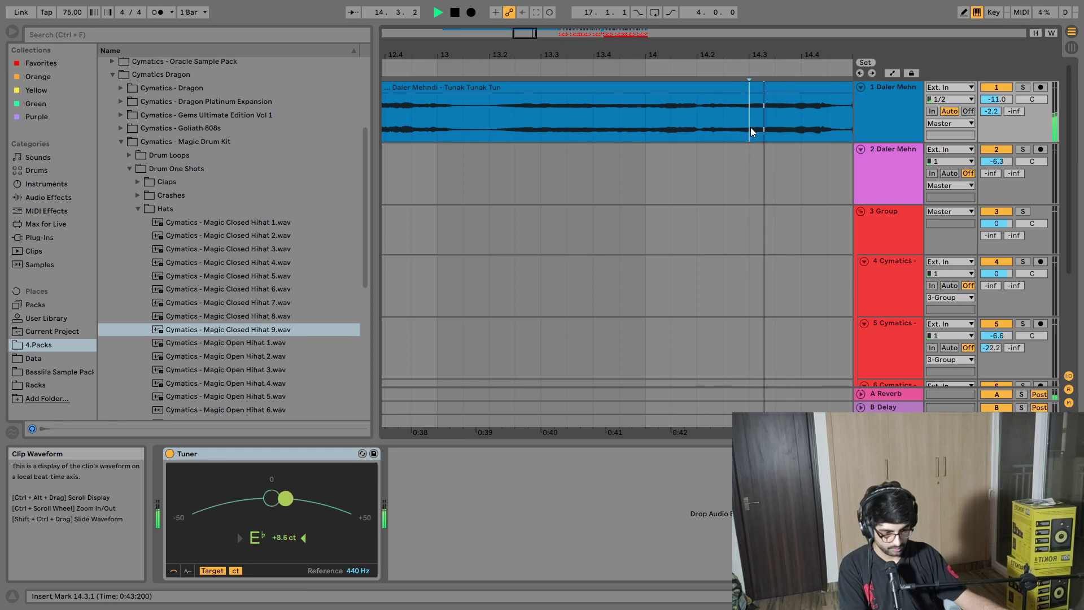
drag(750, 130, 801, 130)
scroll(747, 139, down, 3)
key(space)
key(space)
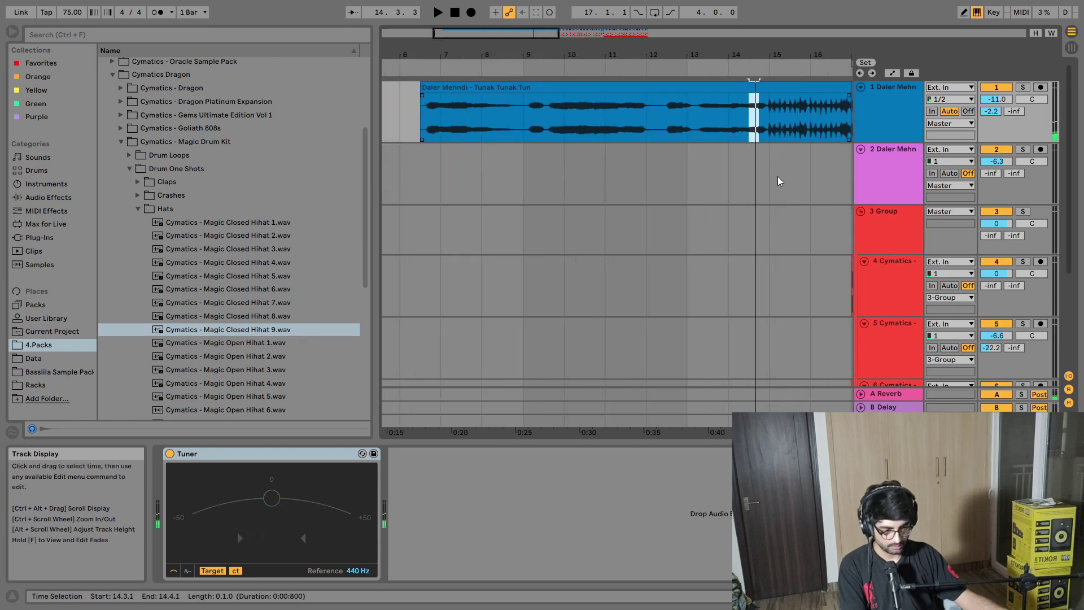
Step: Add a new audio track below the second track and paste the copied slice at 17.2.1
scroll(759, 174, down, 5)
click(875, 167)
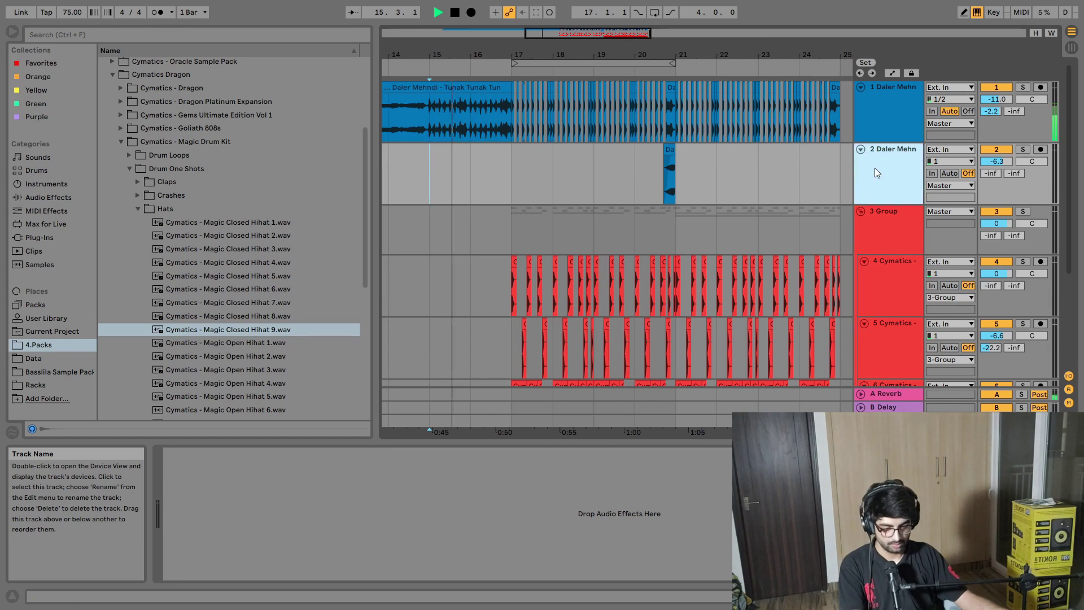
key(ctrl+t)
click(510, 226)
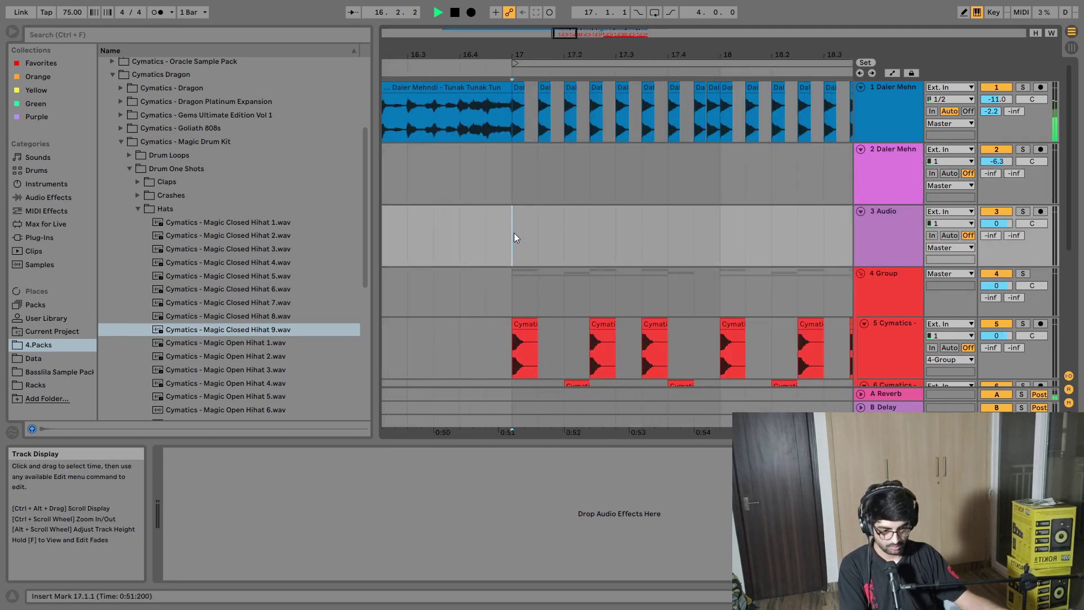
scroll(513, 234, up, 5)
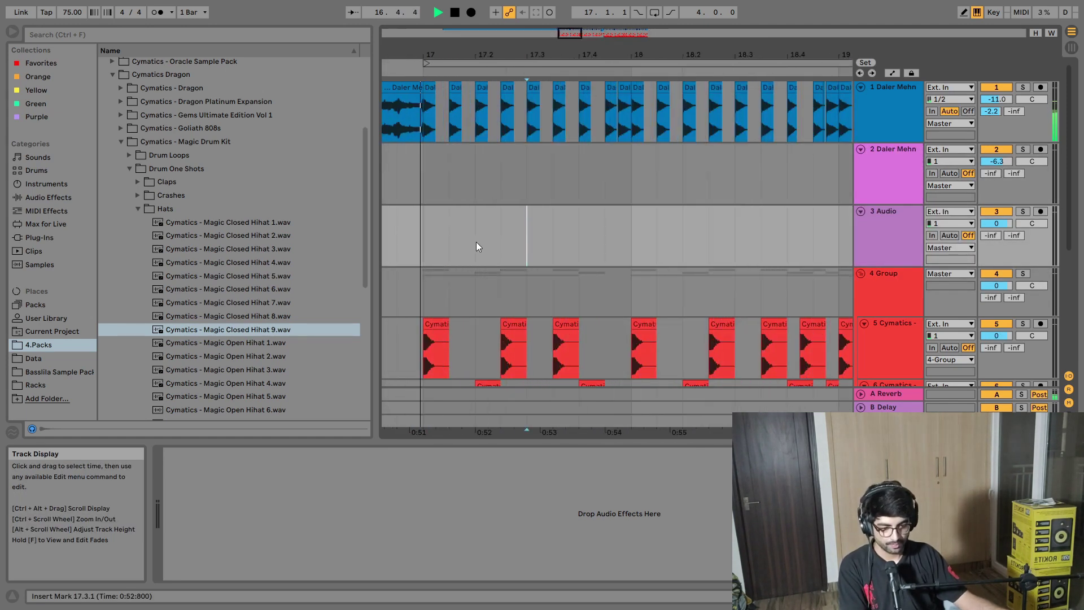
scroll(473, 241, down, 3)
scroll(475, 242, up, 3)
click(469, 242)
key(space)
key(ctrl+v)
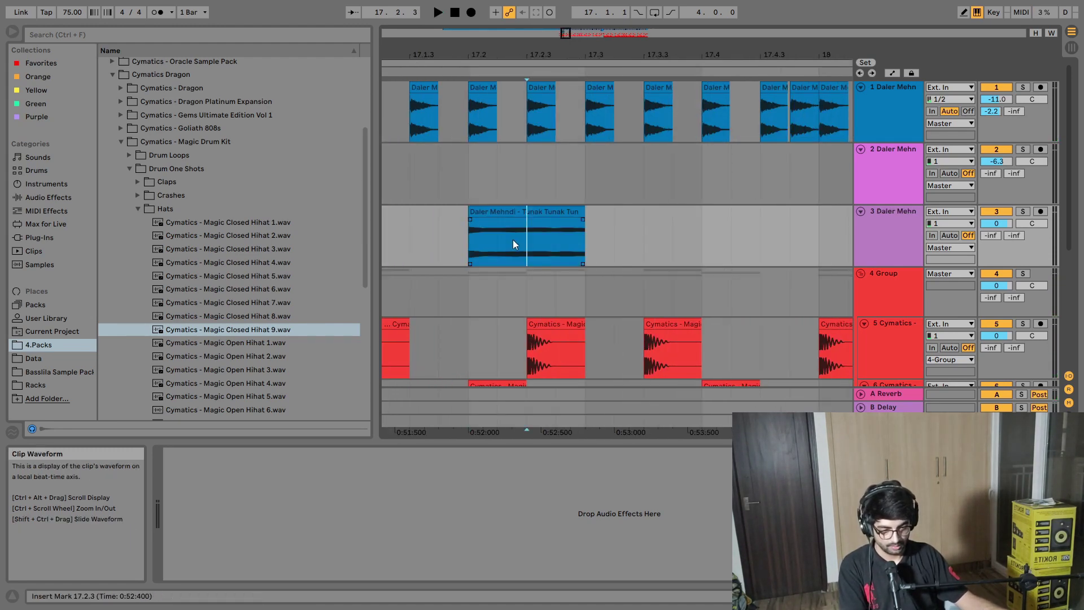
Step: Solo the new track at -2.0 dB and trim the slice at 17.2.1 to end just before 17.2.2 with a fade-out
key(space)
drag(449, 239, 549, 243)
click(559, 242)
scroll(520, 242, up, 5)
key(space)
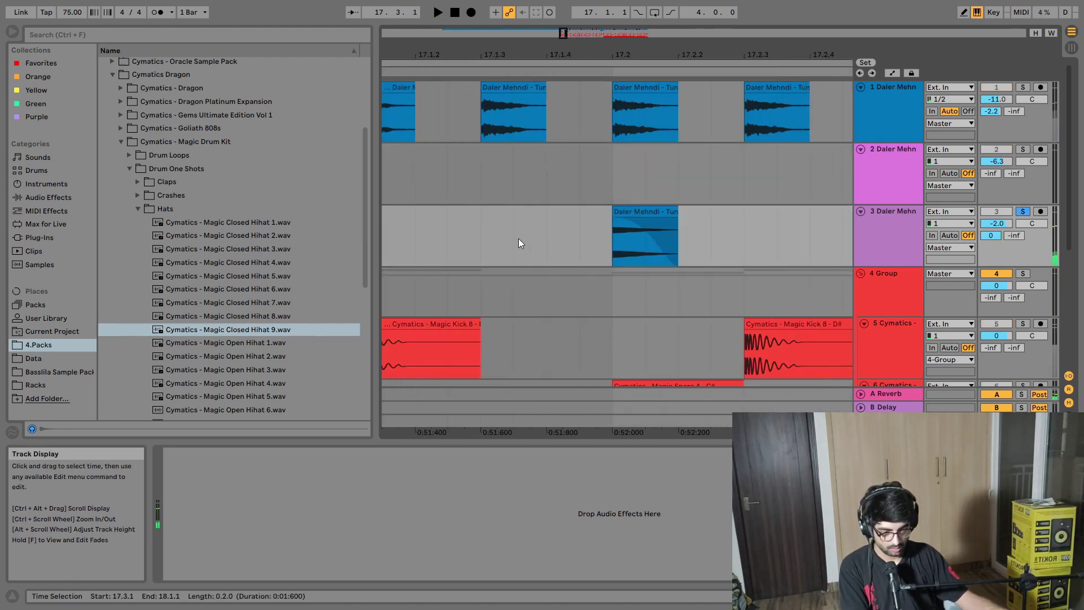
click(672, 212)
drag(673, 212, 660, 212)
scroll(628, 231, down, 4)
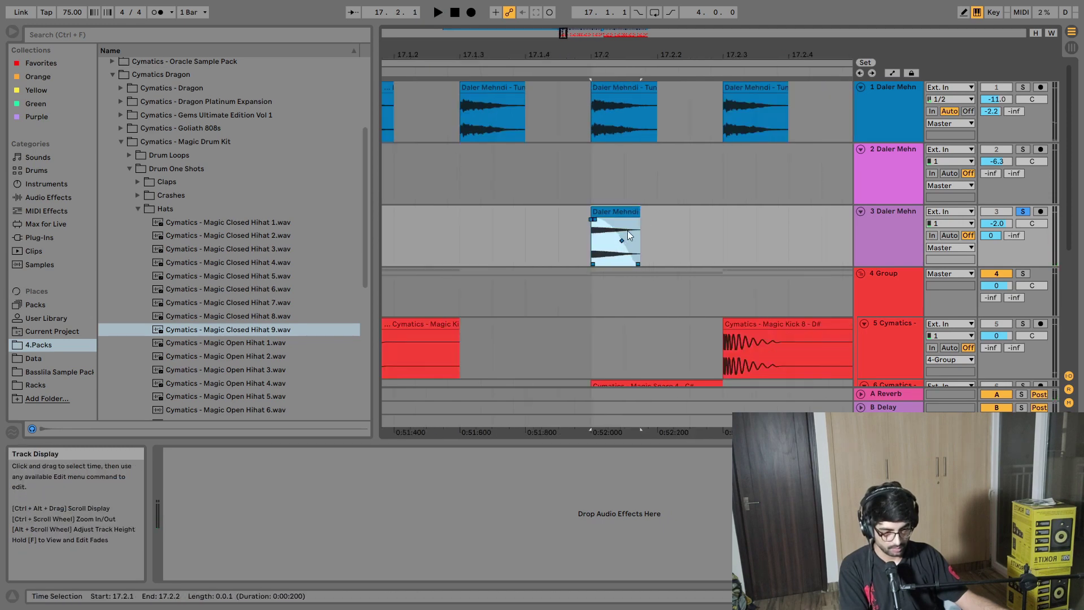
Step: Duplicate the short slice to 17.4.1 and repeat it on beats 2 and 4 through bar 24
click(532, 246)
scroll(658, 240, down, 4)
drag(717, 236, 808, 234)
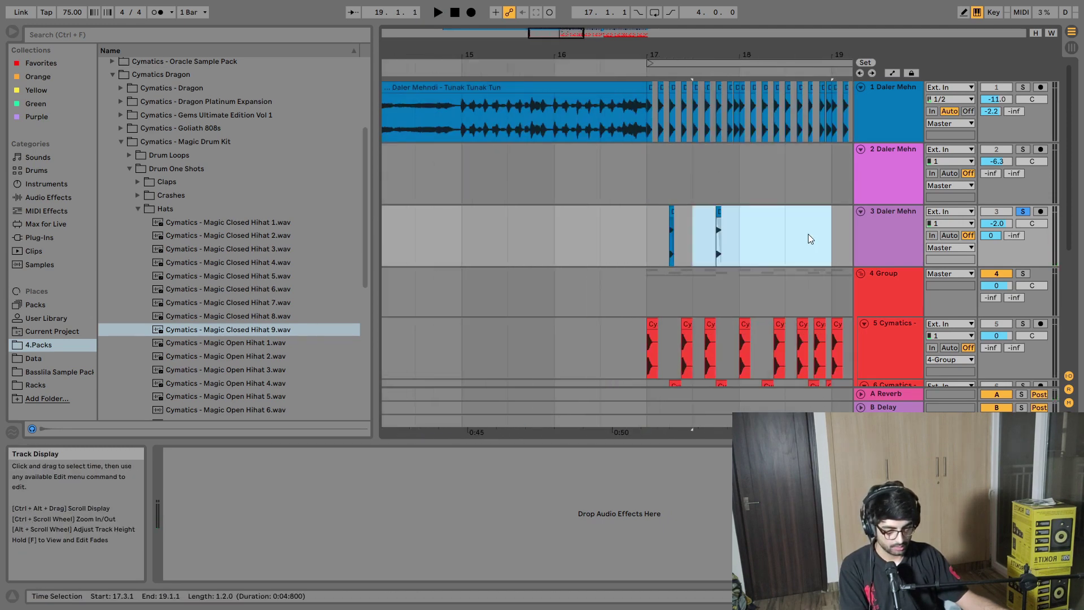
scroll(672, 243, up, 5)
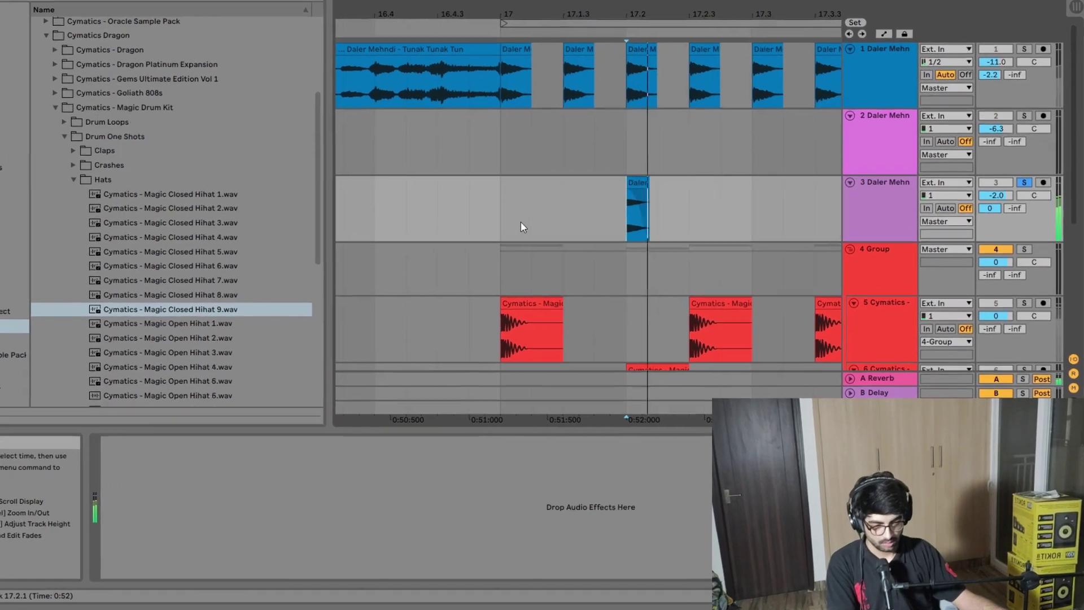
drag(556, 254, 759, 253)
scroll(666, 141, down, 8)
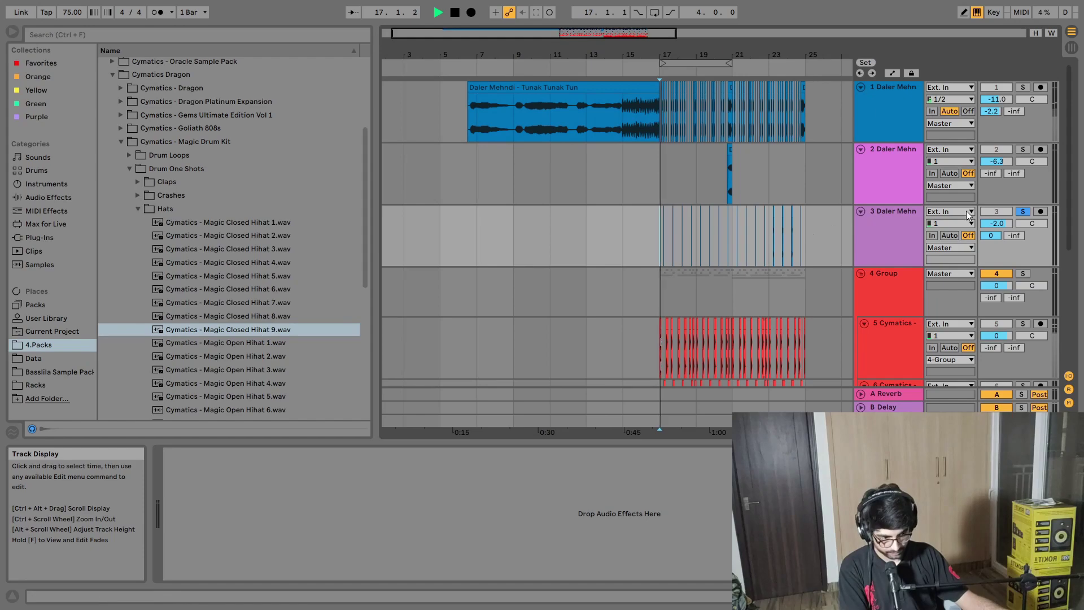
Step: Turn off solo on the third track, play the full beat and set the insert mark at 17.1.1 on the second track
click(1022, 211)
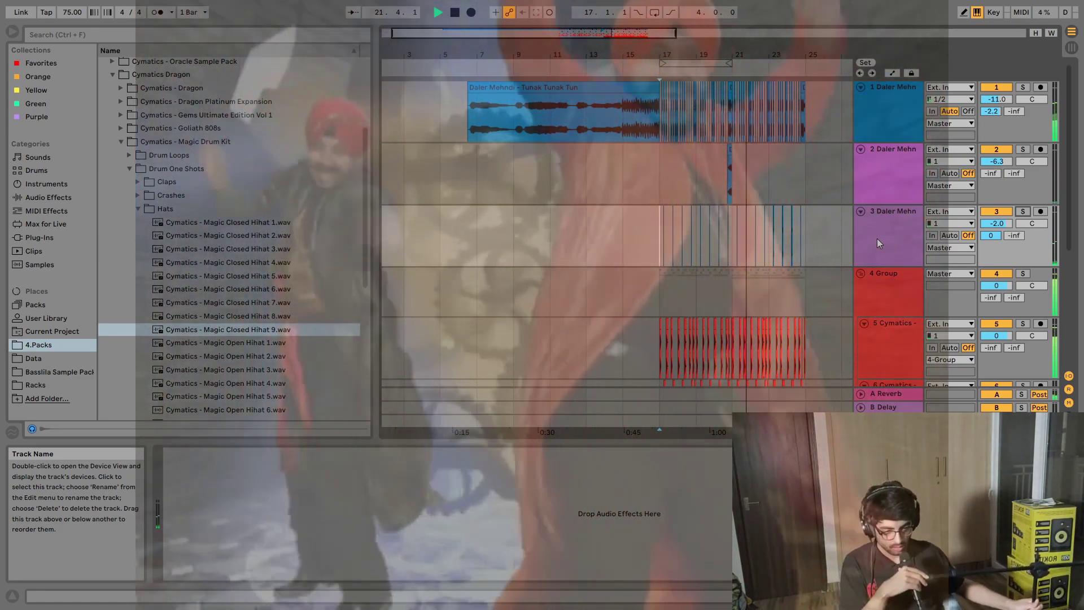
key(space)
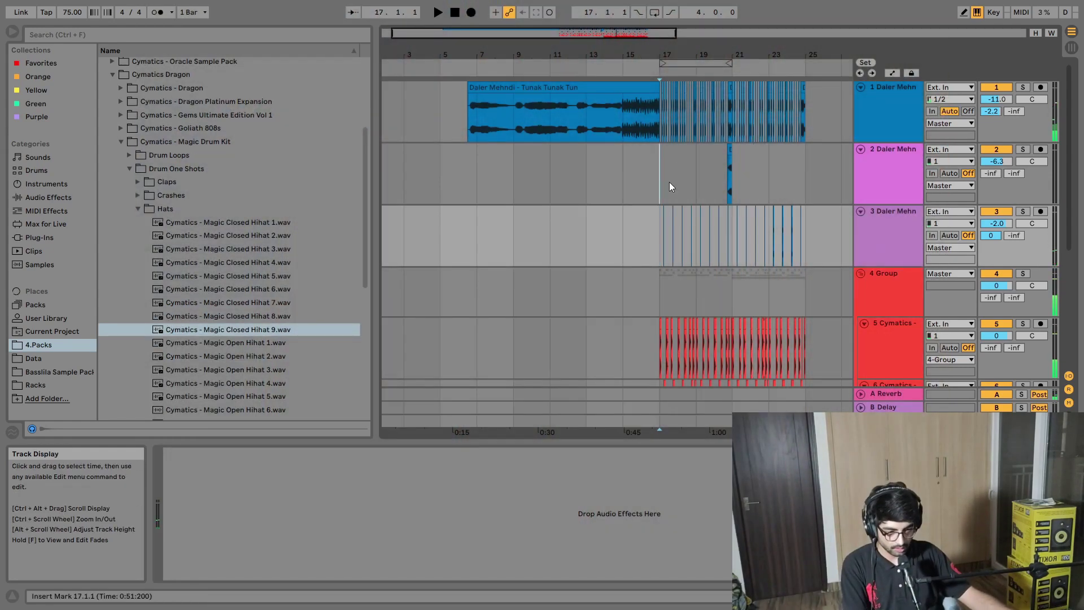
click(669, 182)
key(plus)
key(plus)
key(plus)
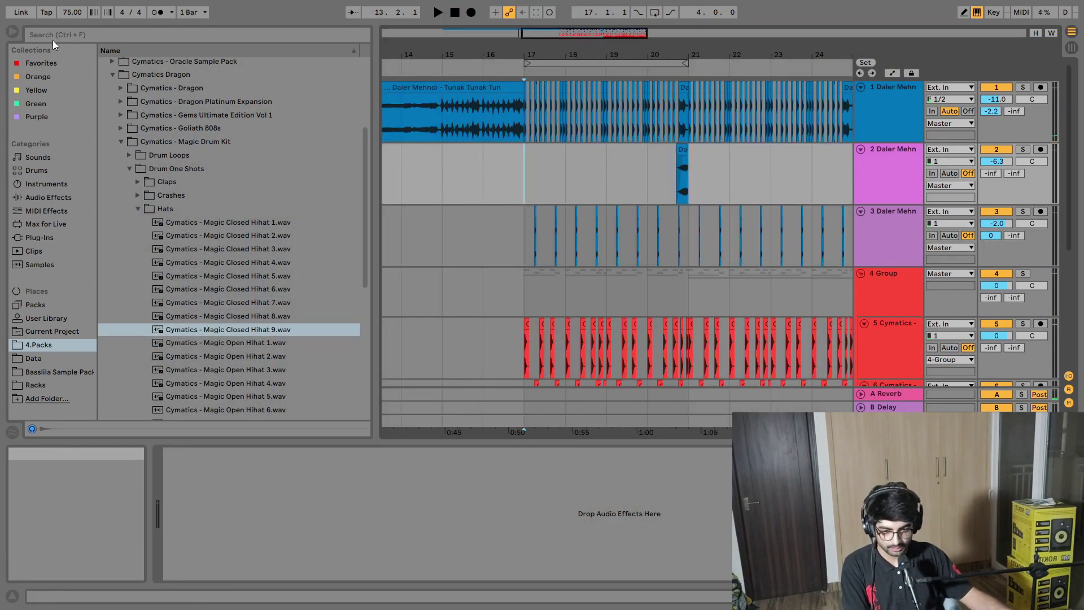
Step: Search the sample packs for brass and preview Cymatics - Brass One Shot 19 - D#
click(55, 36)
text(brass)
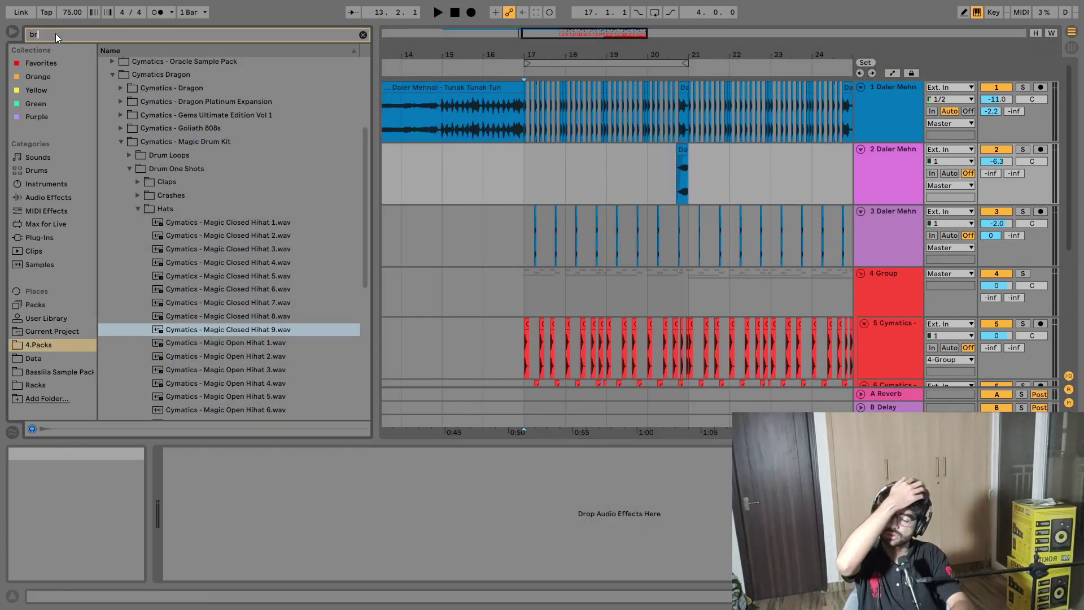
click(232, 302)
scroll(233, 308, down, 3)
click(235, 305)
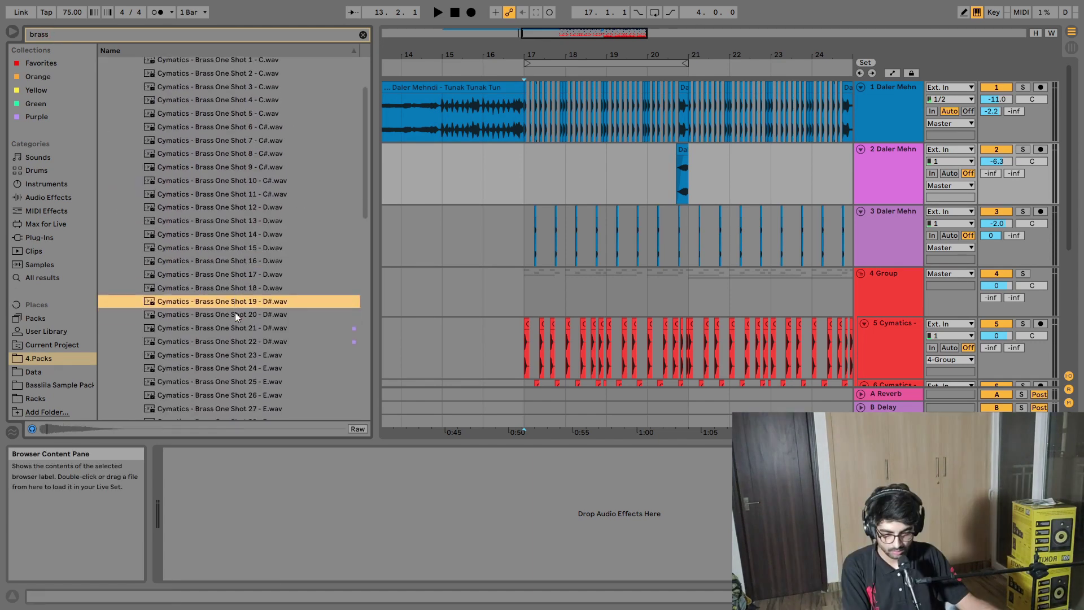
scroll(246, 313, down, 7)
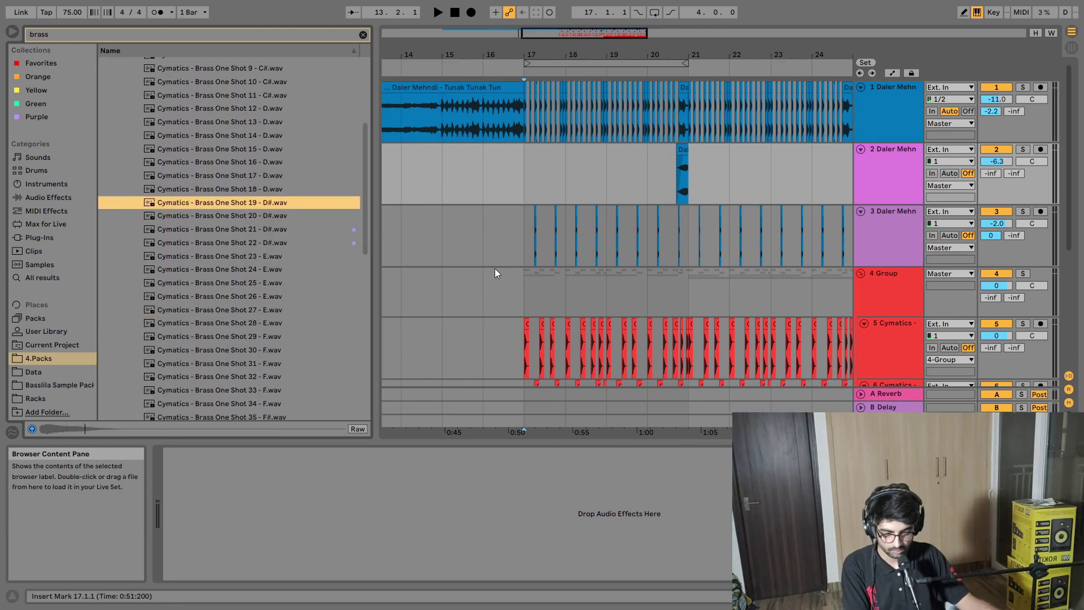
Step: Collapse the drum group track in the arrangement
click(494, 269)
scroll(496, 268, down, 5)
scroll(811, 309, up, 5)
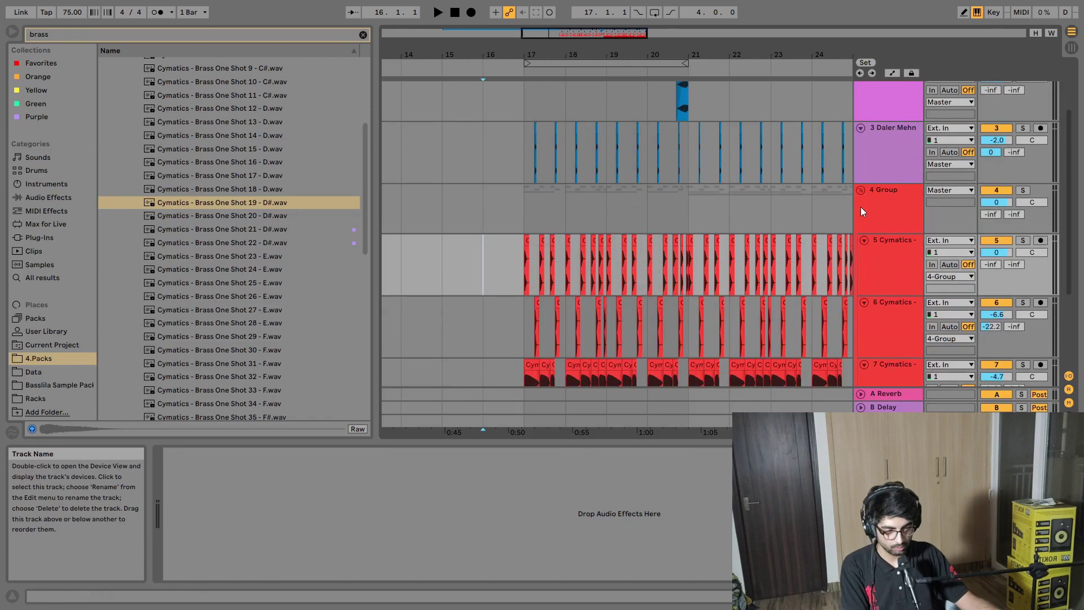
click(869, 188)
click(861, 190)
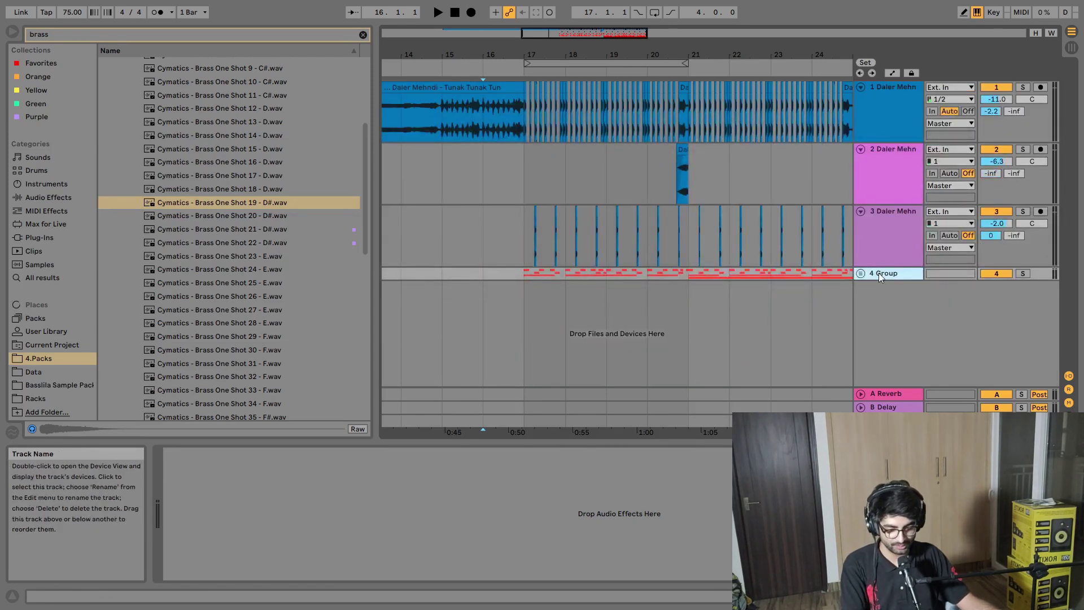
Step: Add an audio track below the drum group and place Cymatics - Brass One Shot 19 - D# at 17.1.1, with track volume -10.6 dB
key(ctrl+t)
drag(270, 206, 523, 316)
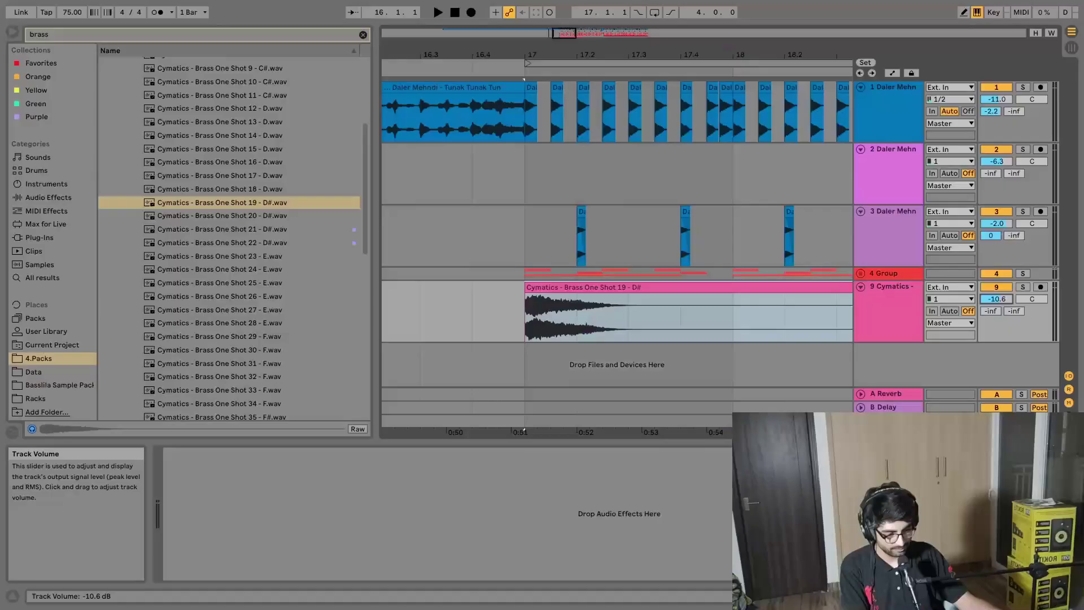
click(579, 316)
Step: Turn off warping for the brass clip and give it a short fade-in
drag(437, 443, 437, 282)
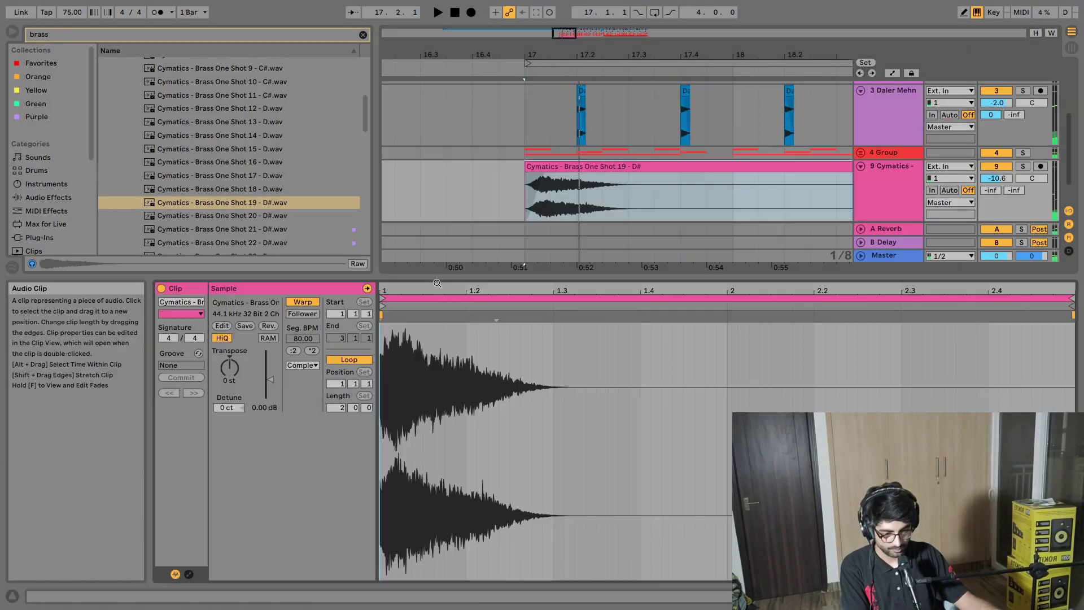
key(shift+Tab)
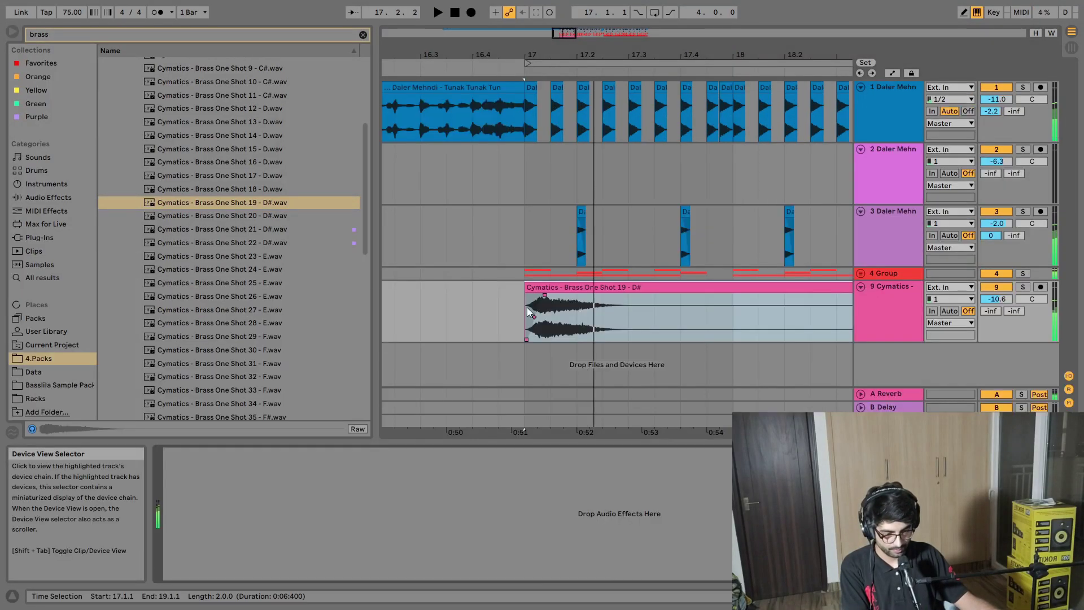
scroll(527, 307, up, 5)
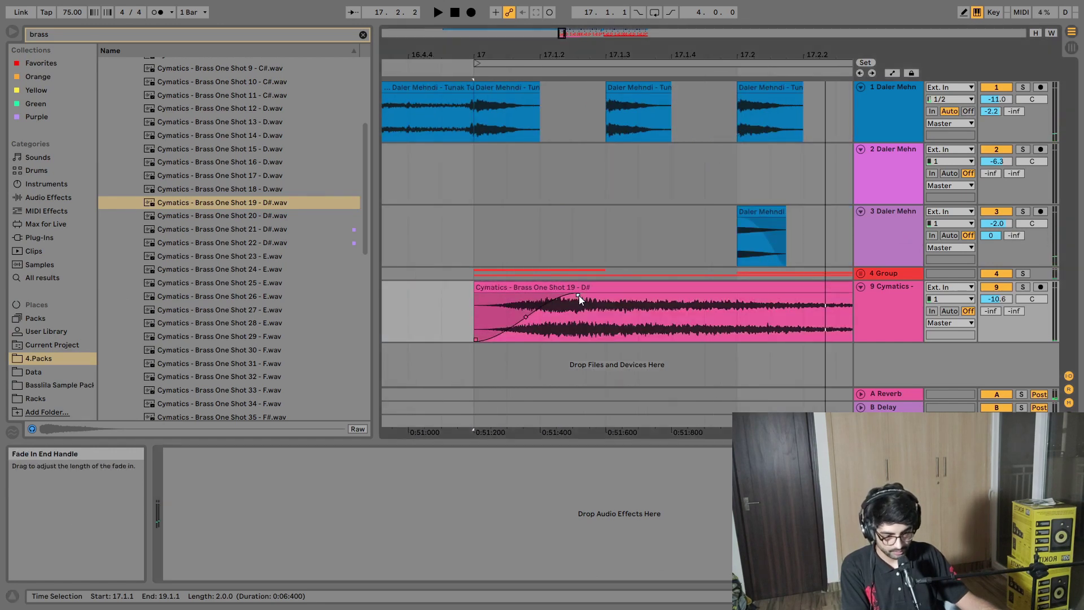
key(space)
Step: Trim the brass clip so it ends at 18.1.1
scroll(476, 303, down, 5)
scroll(756, 303, down, 4)
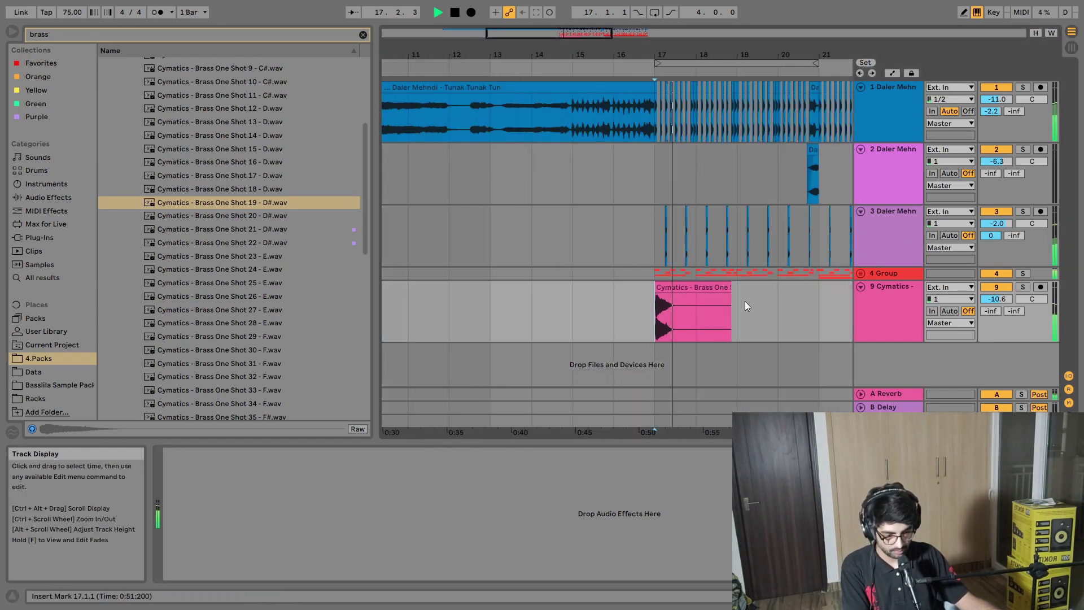
click(723, 287)
drag(723, 287, 699, 293)
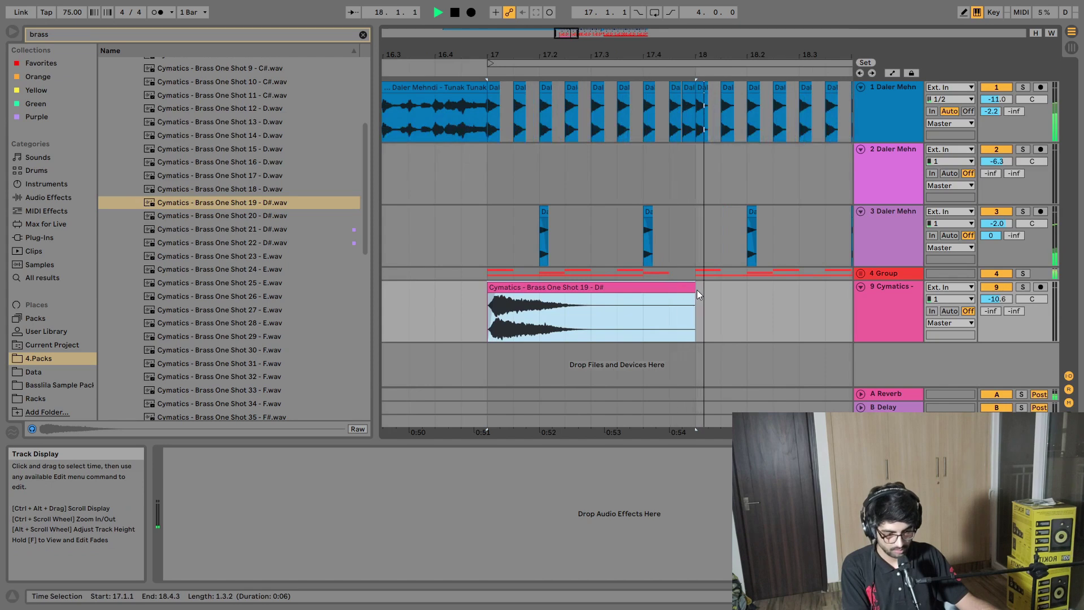
Step: Cut off the last brass clip at 19.1.1 and try a longer fade-out on it while playing the pattern
double_click(586, 317)
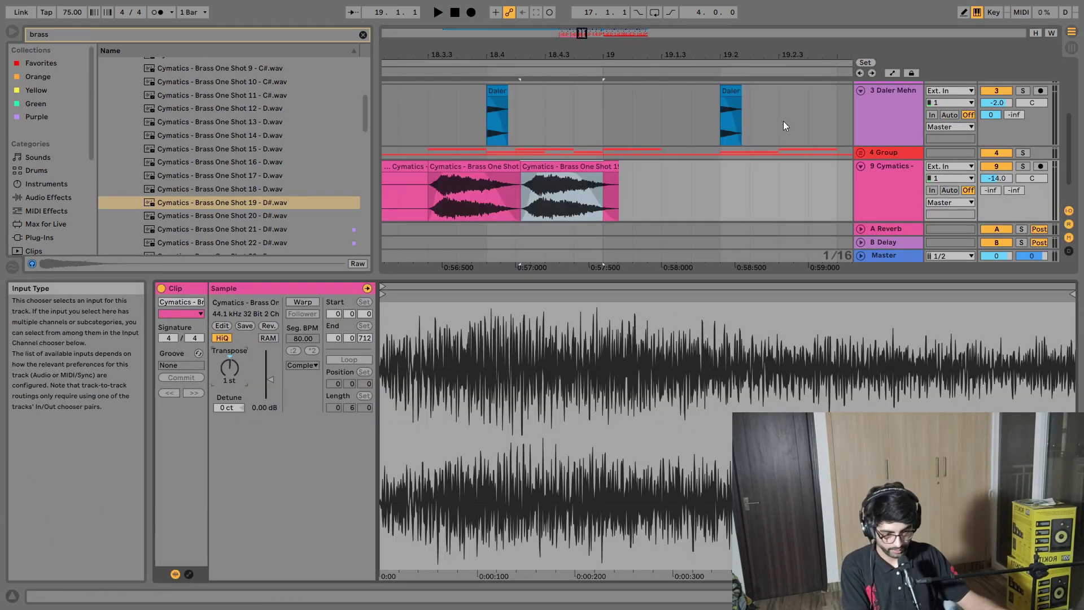
click(606, 184)
click(608, 166)
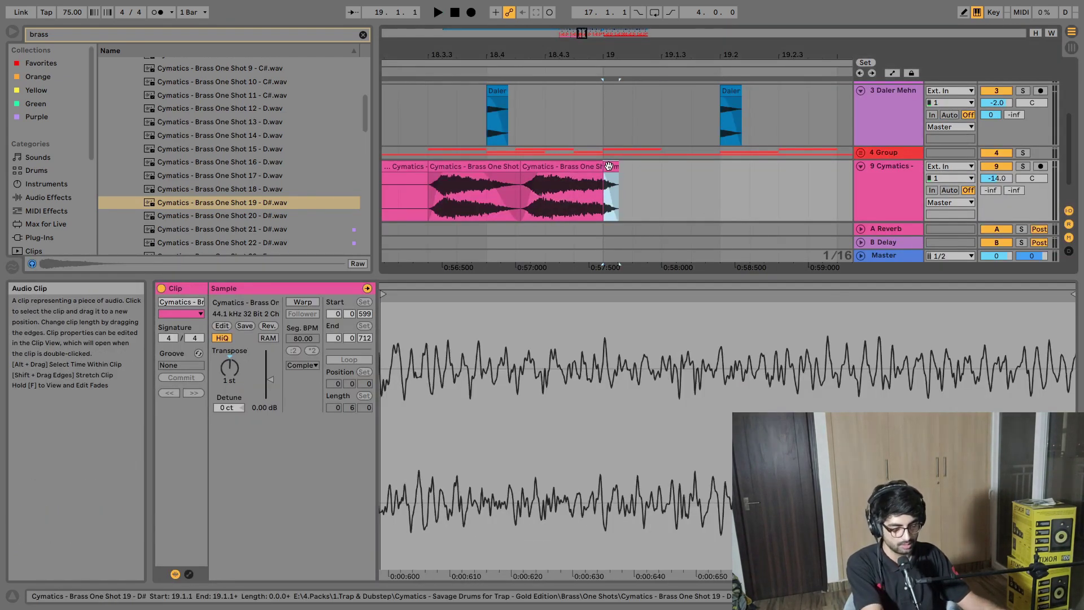
key(Delete)
drag(600, 174, 521, 176)
key(ctrl+z)
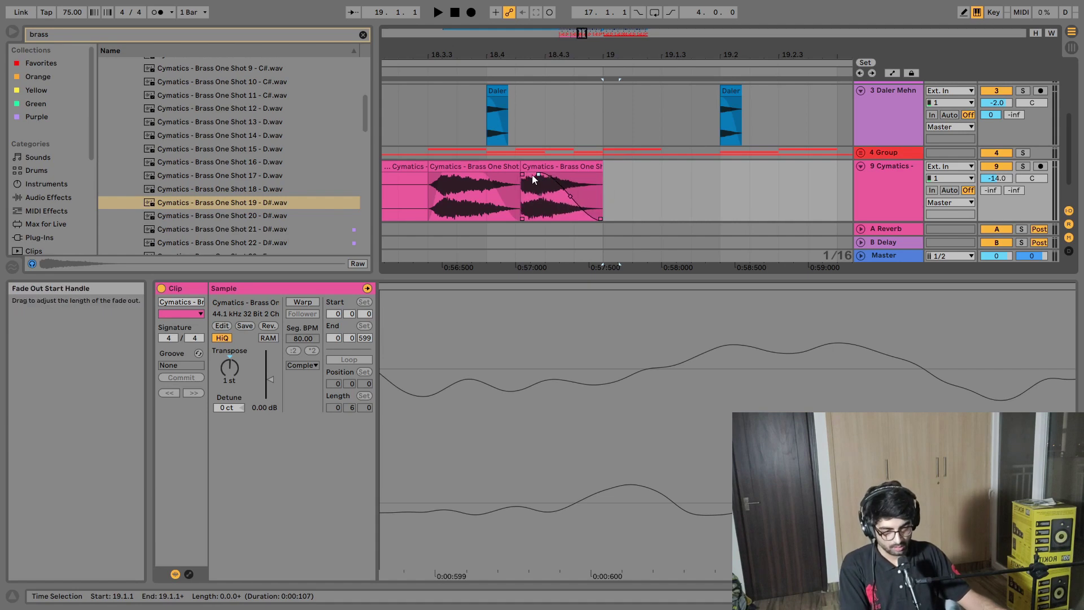
key(ctrl+z)
key(space)
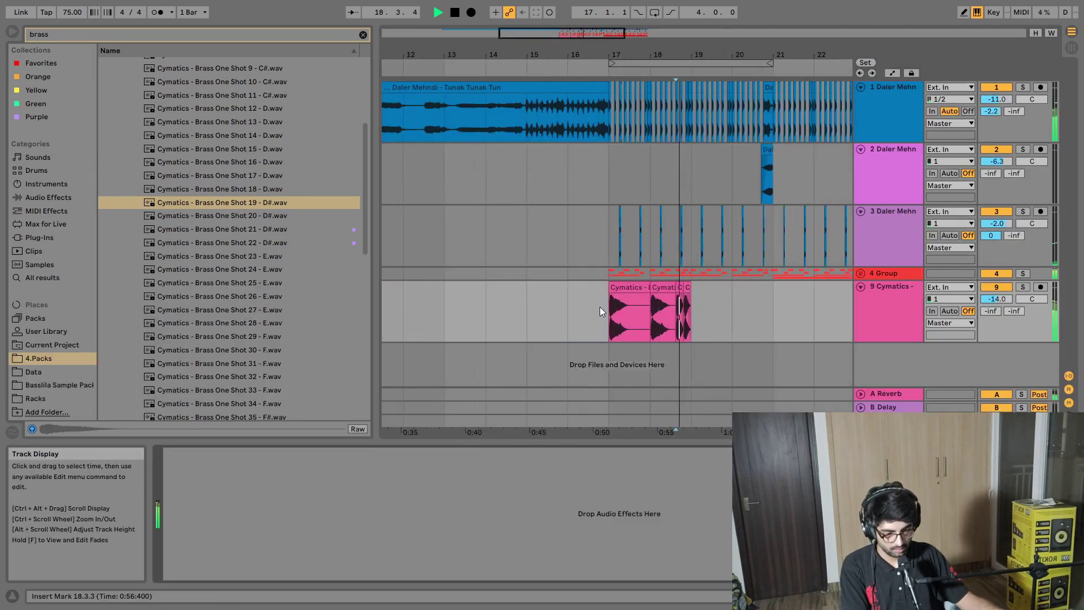
Step: Repeat the two-bar brass pattern from bar 19 through bar 24 and set the brass track's A-Reverb send to -3.0 dB
drag(600, 306, 688, 321)
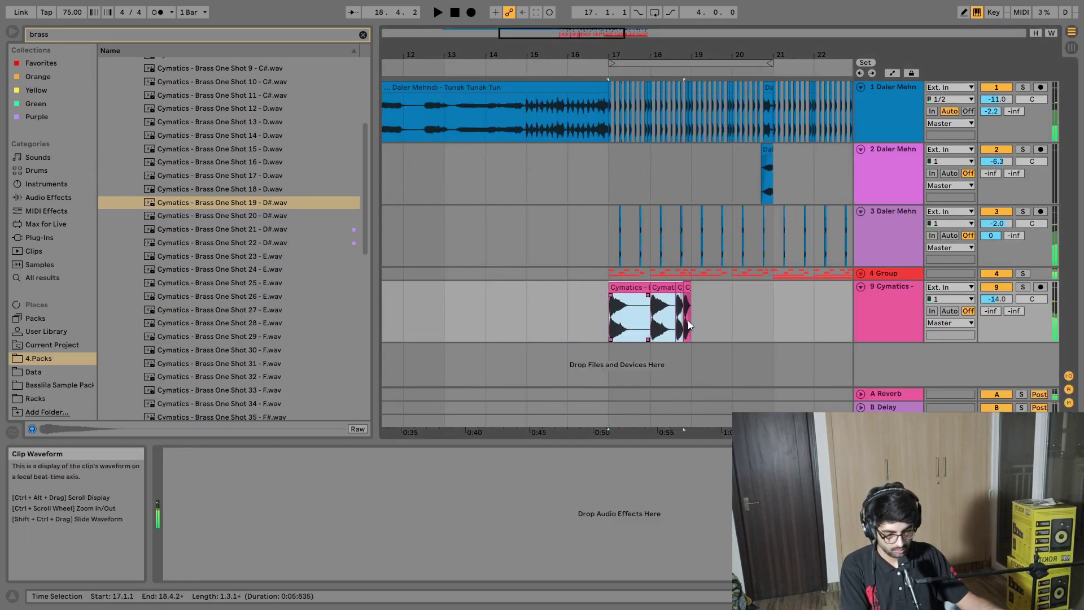
key(ctrl+d)
scroll(735, 313, up, 3)
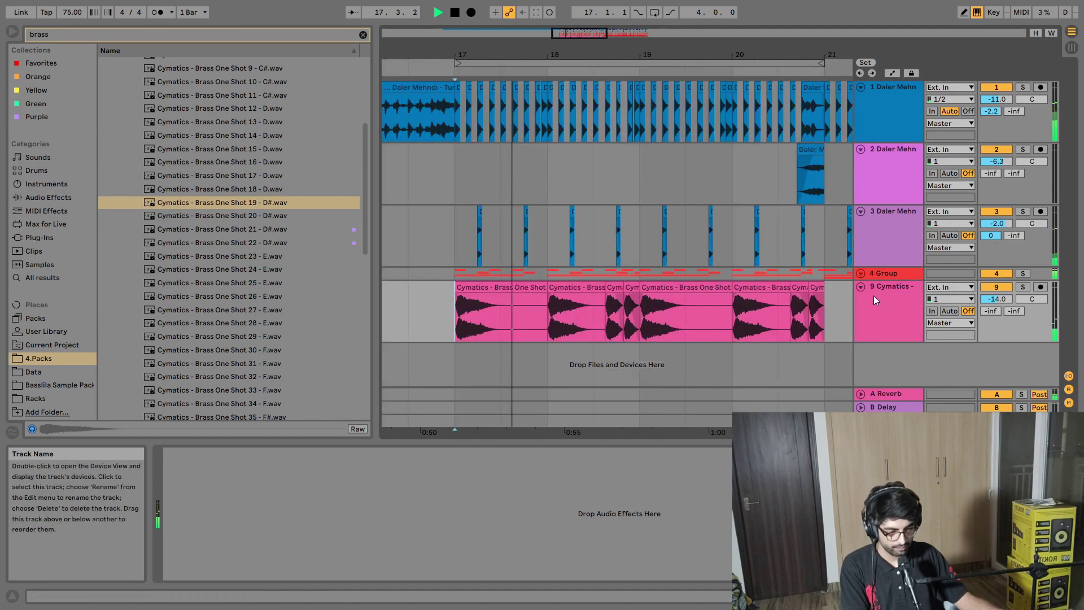
drag(991, 311, 991, 299)
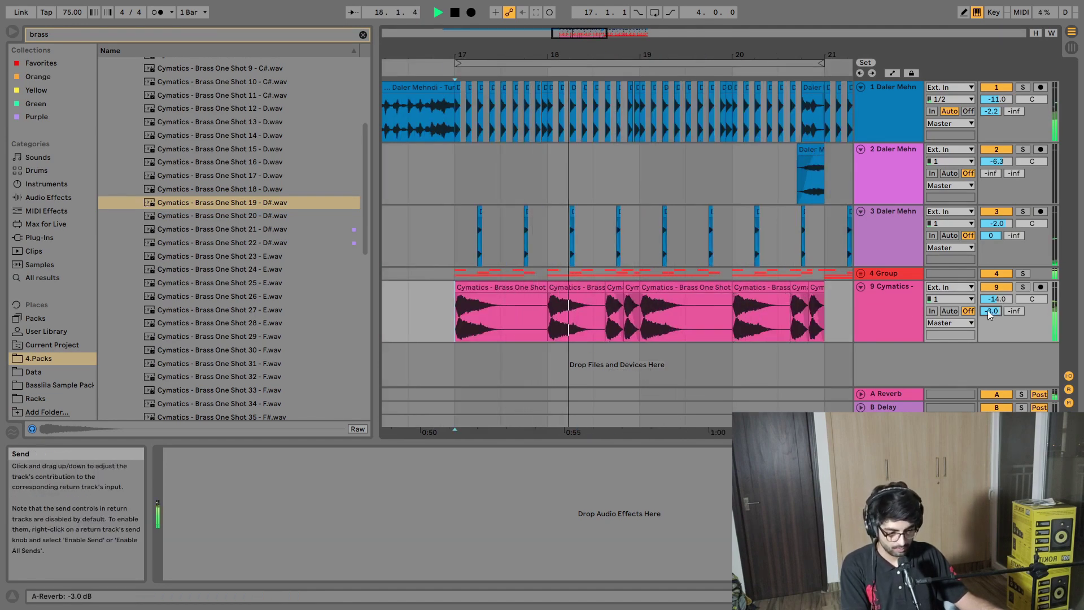
drag(824, 309, 605, 310)
shift+click(419, 316)
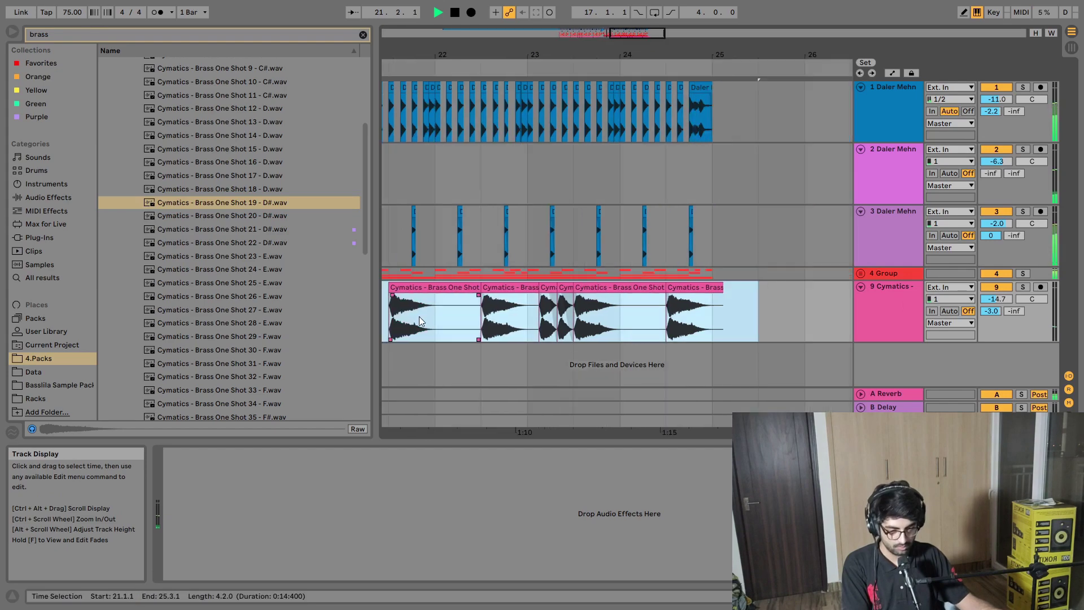
Step: Expand the drum group track and play the beat from 17.1.1
click(442, 286)
key(Right)
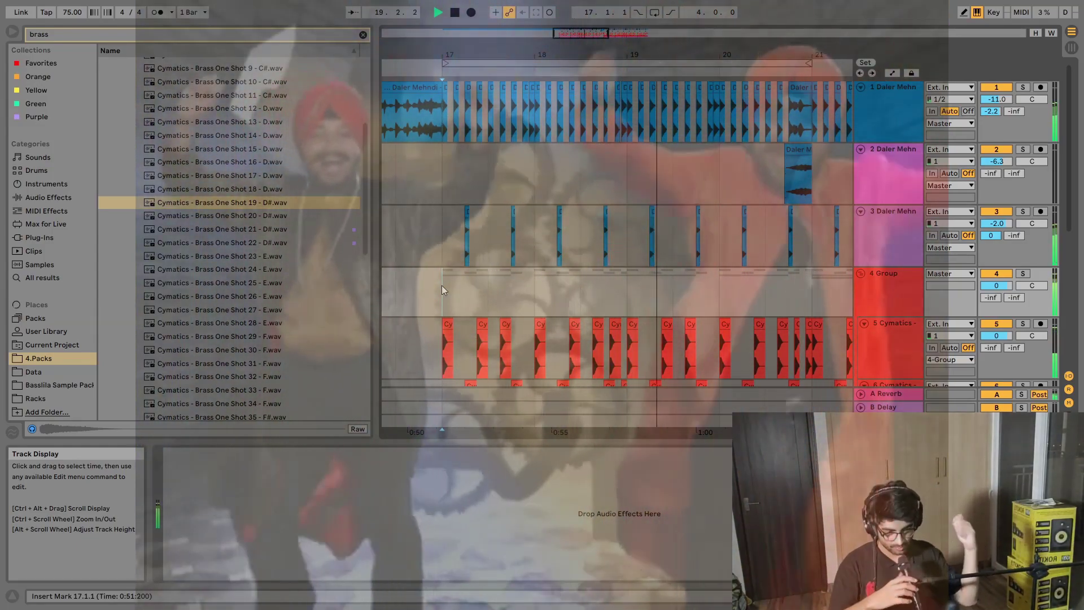
Step: Copy the last sixteenth of the second track's clip, starting at 20.4.4, to 21.1.1 on a new audio track below it
scroll(817, 222, up, 5)
scroll(769, 185, down, 3)
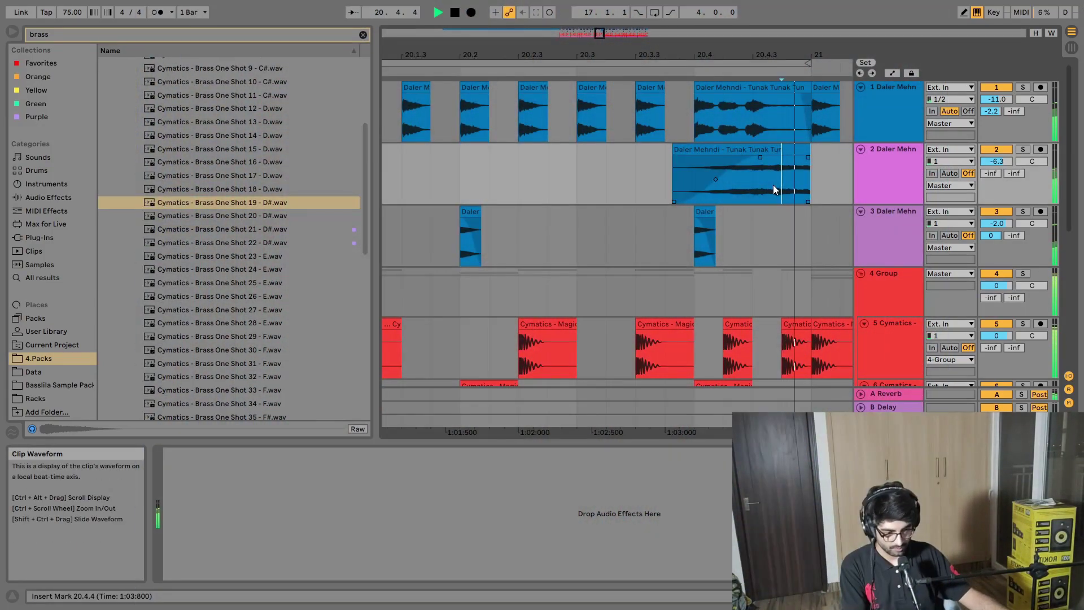
shift+click(804, 186)
key(space)
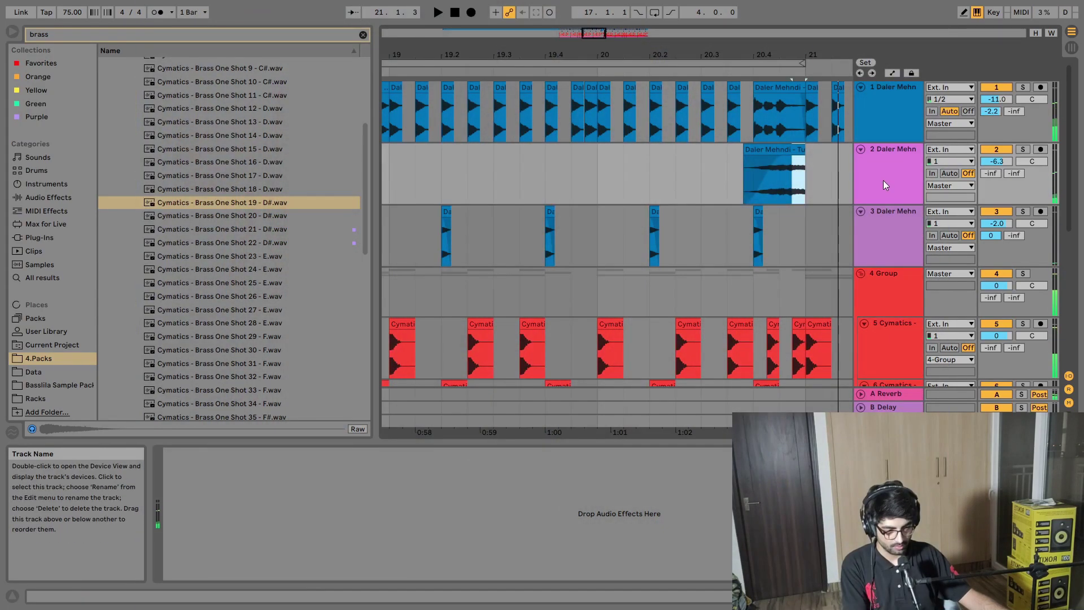
click(881, 182)
key(ctrl+t)
key(ctrl+v)
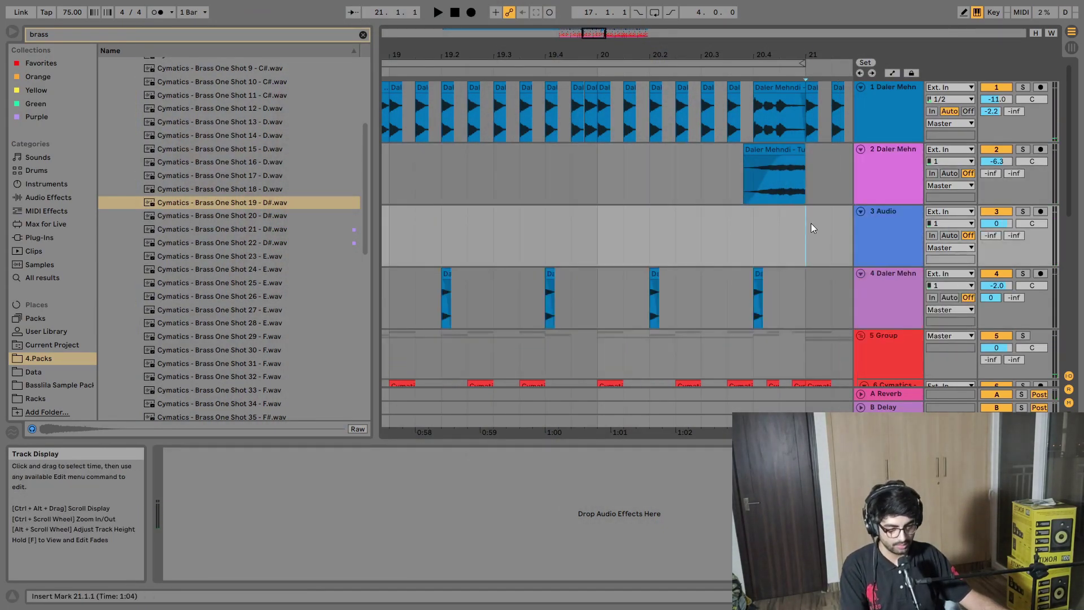
Step: Give the slice at 21.1.1 short fades, play it and open its clip settings
scroll(810, 223, up, 3)
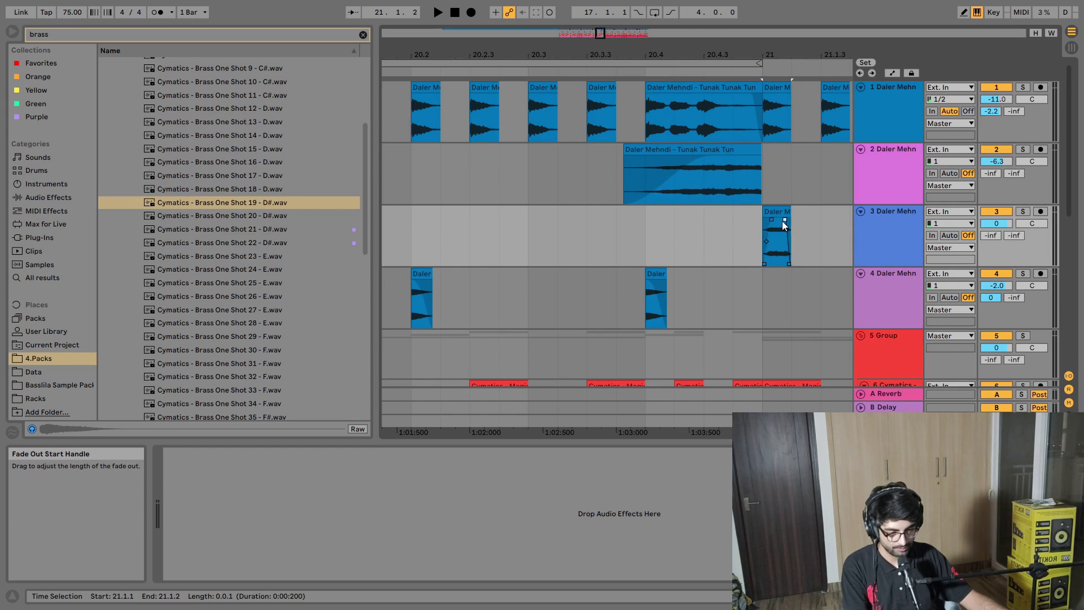
click(754, 225)
key(space)
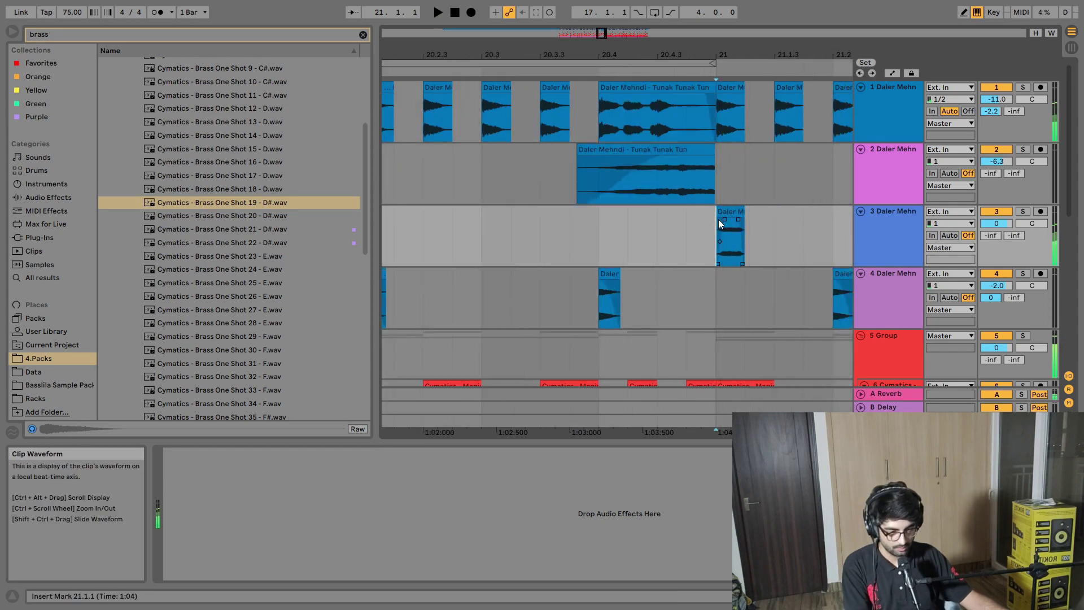
double_click(719, 220)
key(space)
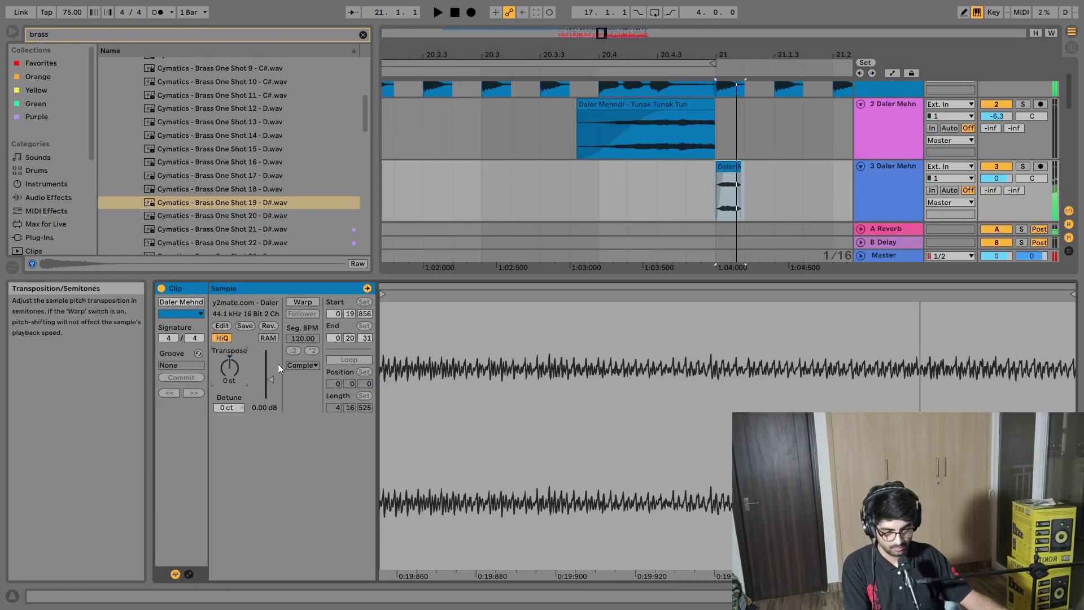
Step: Repeat the short slice on every eighth note from 21.1.1 through bar 24 on the third track
click(701, 195)
key(ctrl+v)
key(ctrl+v)
key(ctrl+v)
key(ctrl+v)
key(ctrl+v)
key(ctrl+v)
key(ctrl+v)
key(ctrl+v)
key(minus)
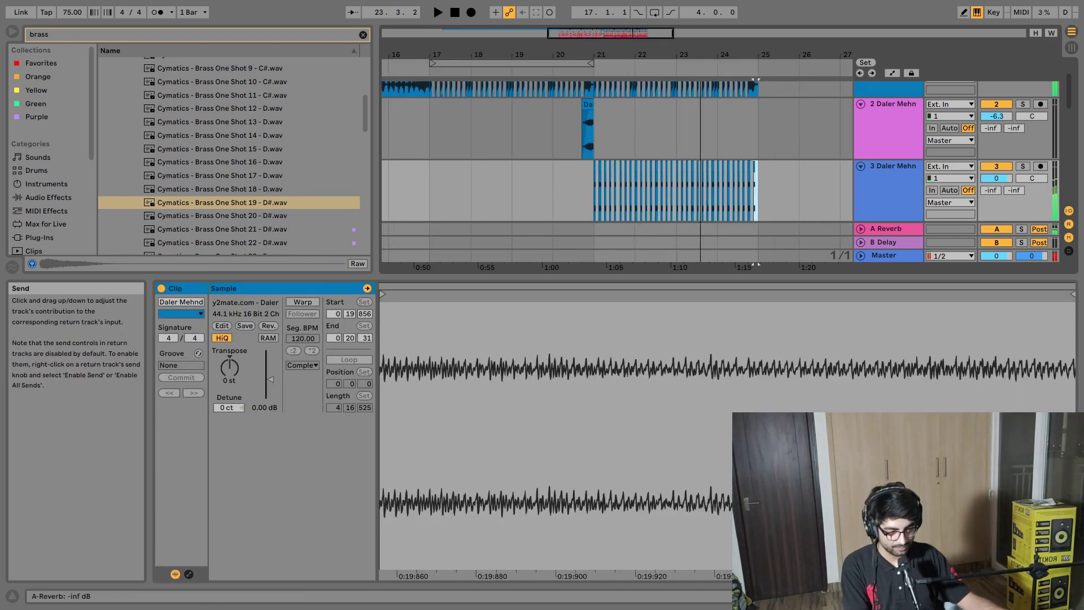
Step: Solo the third track, set its volume to -7.6 dB and its A-Reverb send to 0 dB, and play it from 21.1.1
click(1023, 166)
drag(997, 178, 996, 192)
click(595, 192)
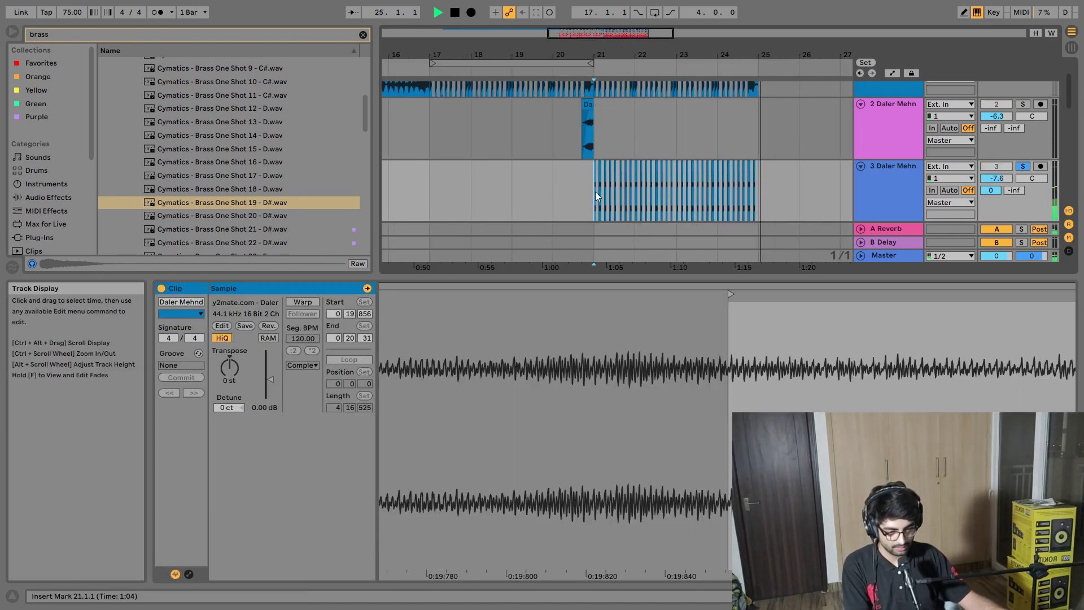
key(plus)
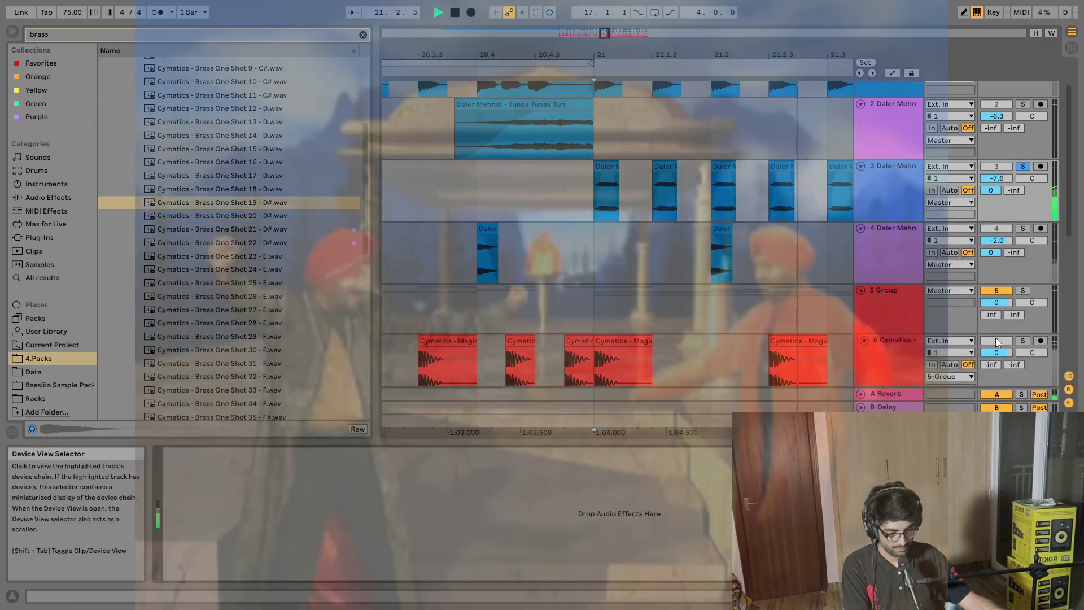
Step: Turn off solo on the third track, set its volume to -8.7 dB and play the full beat
click(997, 340)
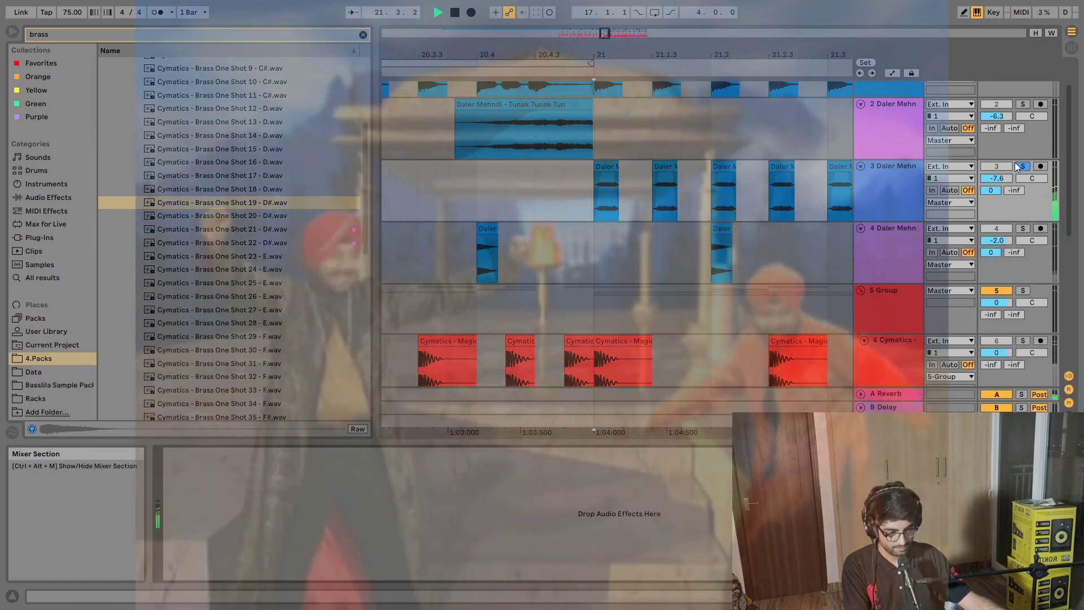
key(minus)
key(minus)
key(minus)
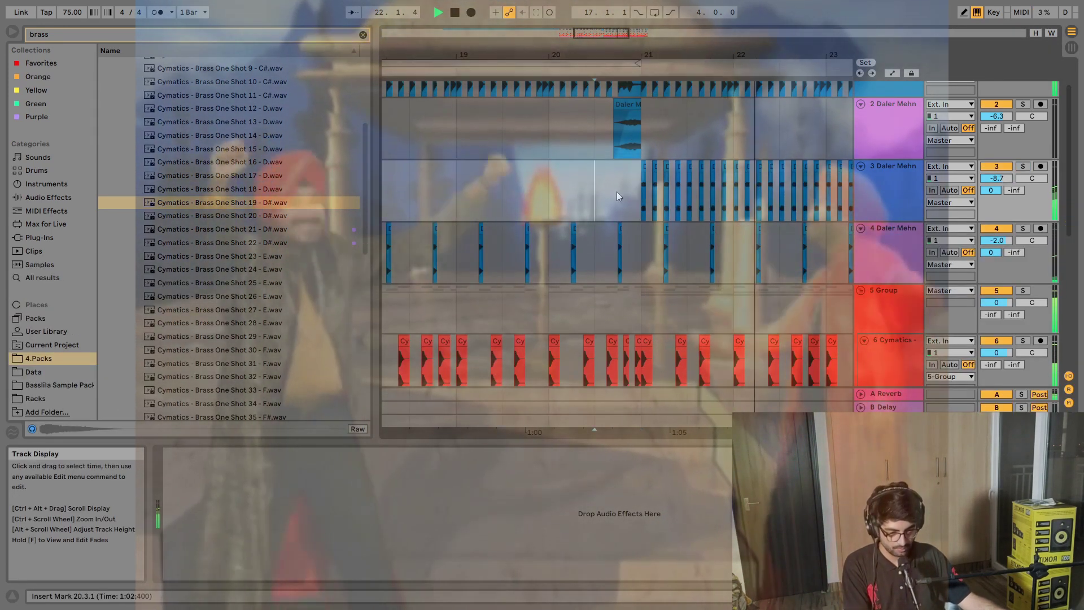
click(635, 198)
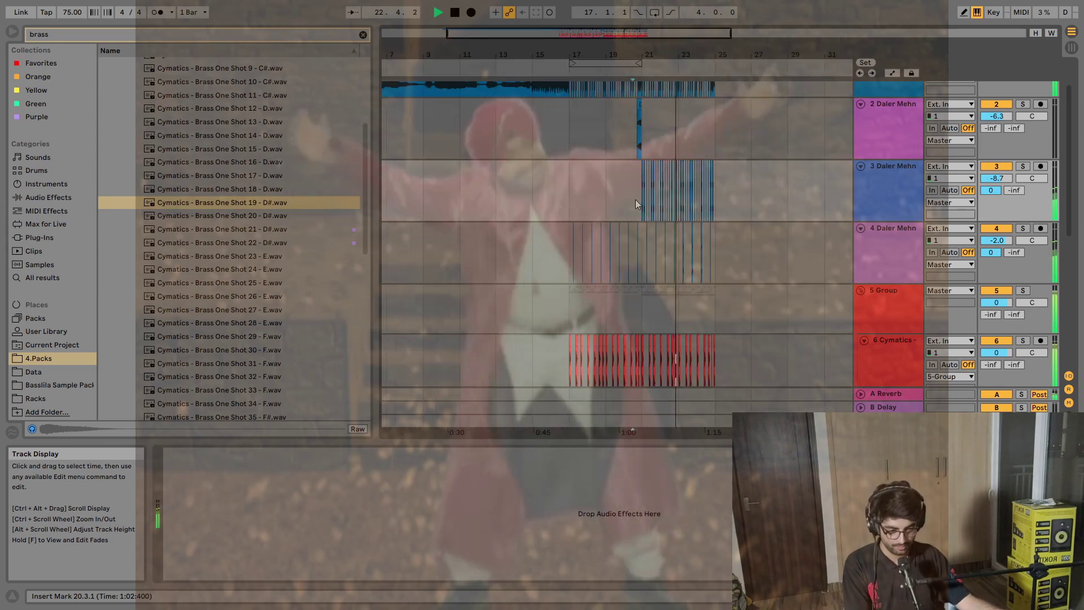